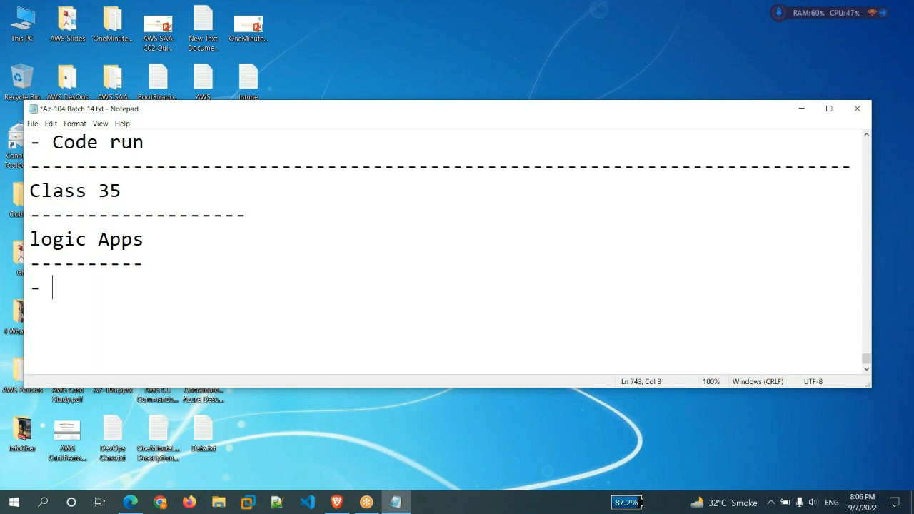
Add the bullets "- Functions" and "- Code" under the logic Apps heading in the Class 35 notes.
text(ctions)
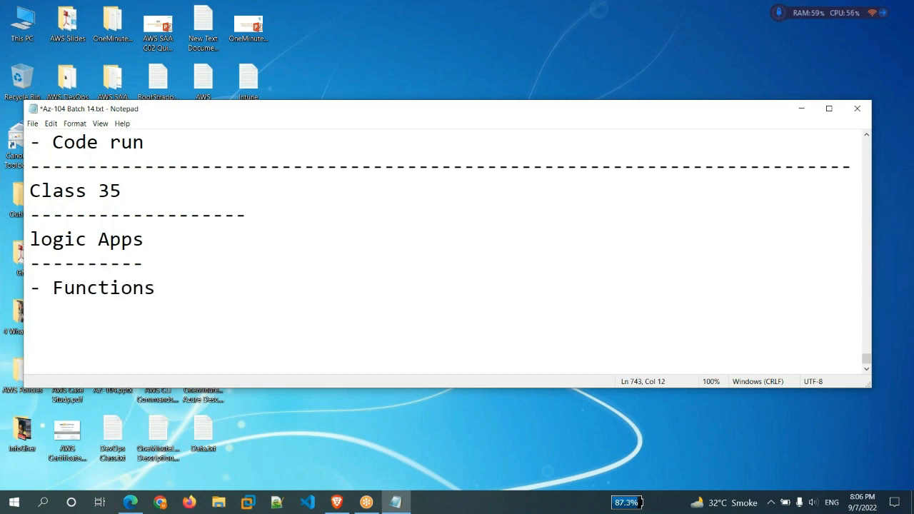
key(Return)
text(- Code)
Switch to Paint and label a green rectangle "ERP / POS Server (On-Prem)" above its upper edge.
key(super+r)
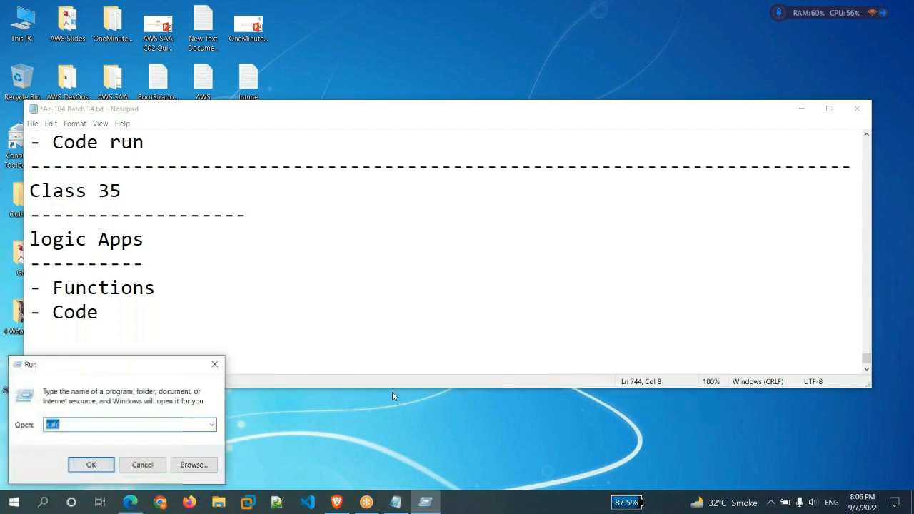
text(msp)
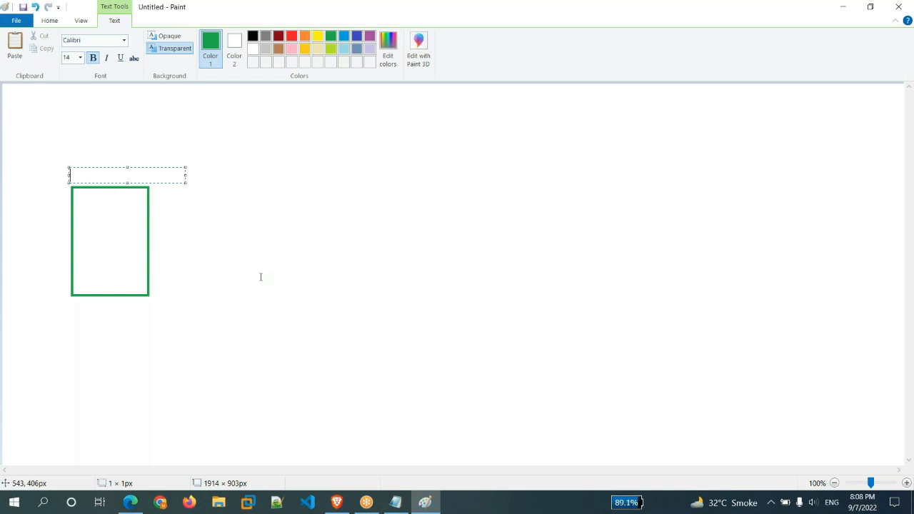
text(ERP / POS Server (On-Prem))
drag(186, 176, 217, 182)
click(287, 273)
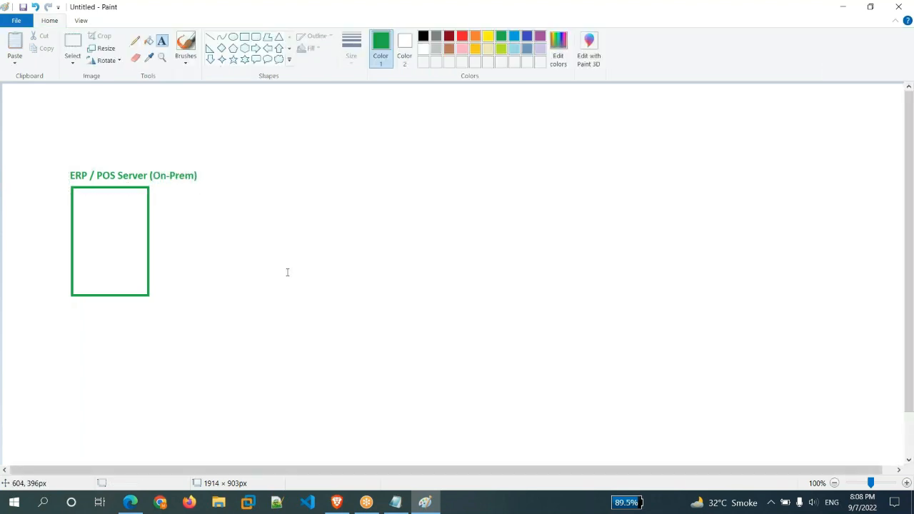
Draw a purple rectangle about 203 × 140 px to the right of the server box and label it "Branch / Store".
click(245, 37)
drag(280, 226, 376, 292)
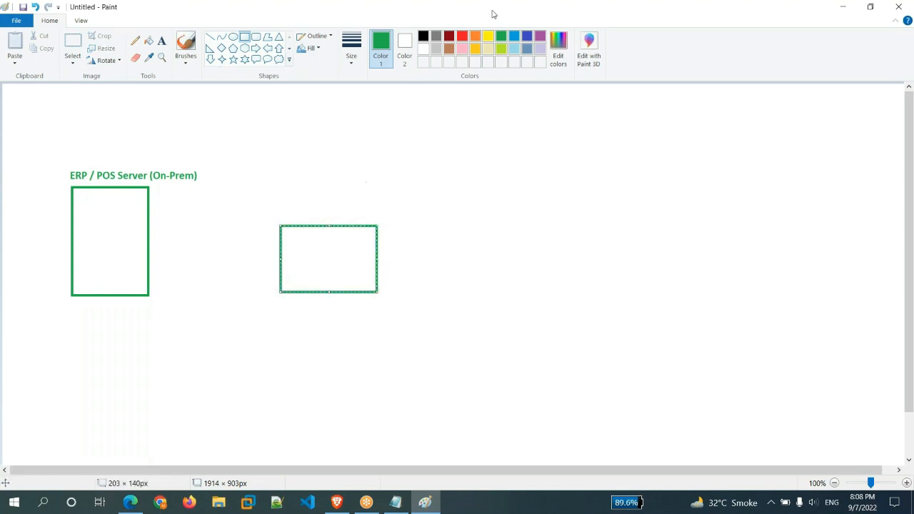
click(541, 35)
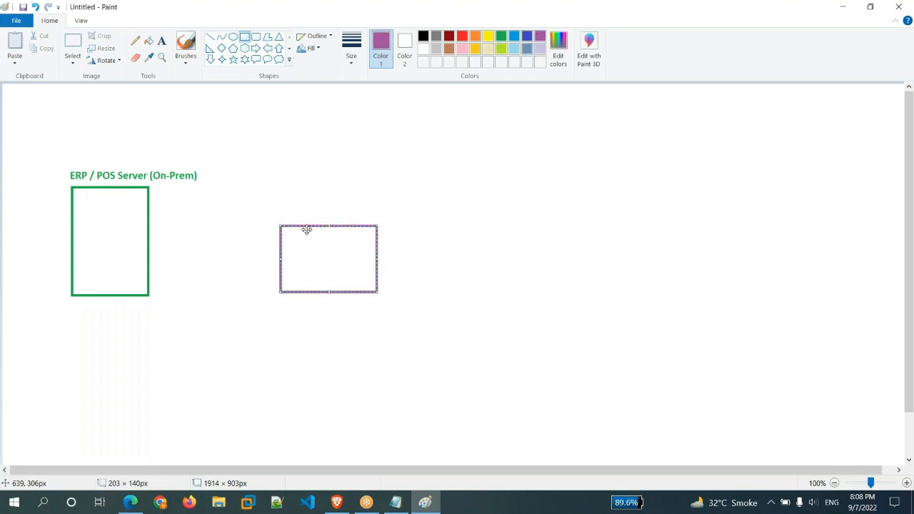
click(281, 207)
click(161, 40)
click(280, 215)
text(Branch / Store)
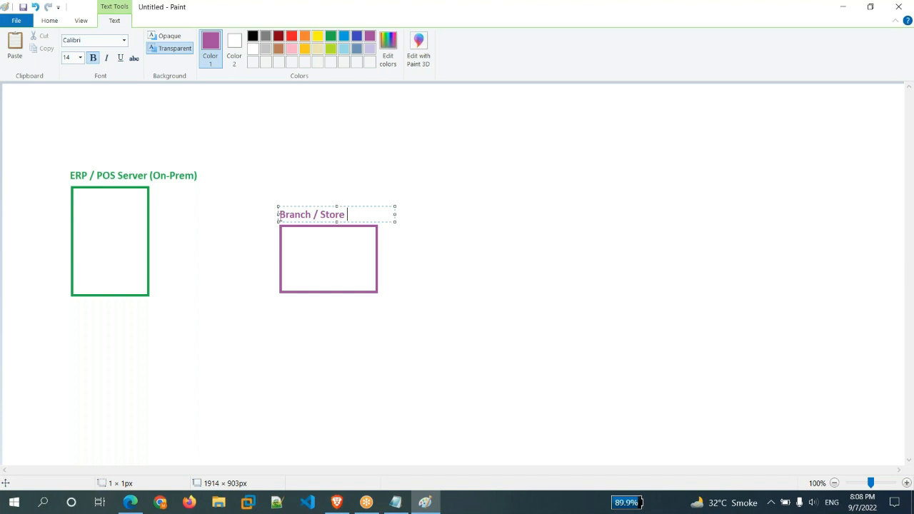
click(317, 264)
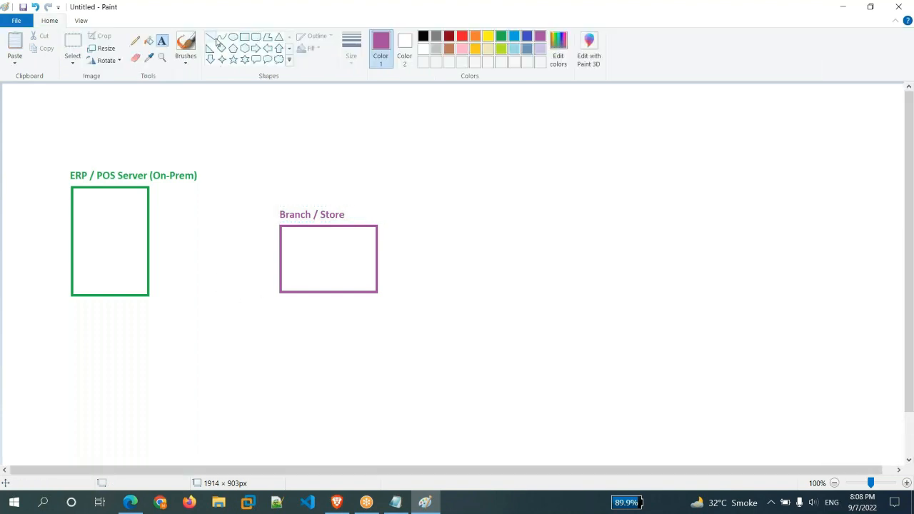
Draw a small blue rectangle in the lower left of the Branch / Store box and label it "Back Office" on two lines.
click(244, 36)
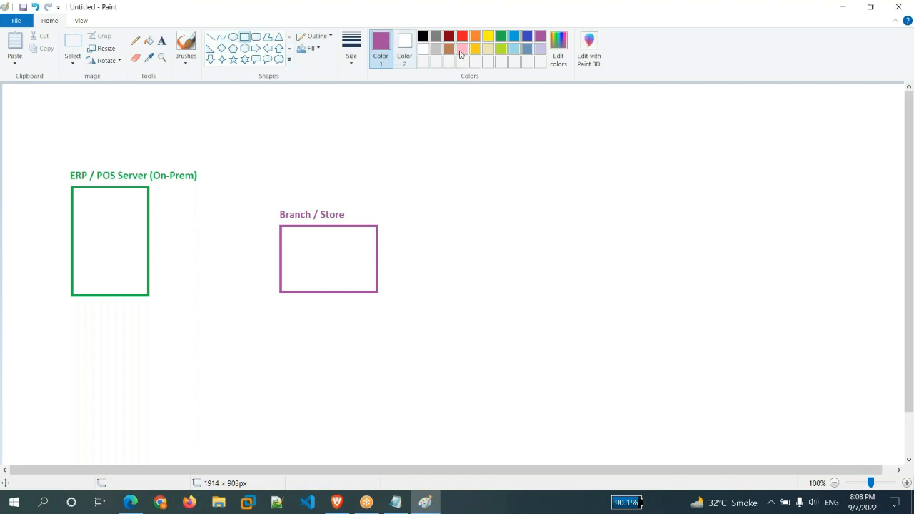
click(527, 37)
drag(286, 260, 322, 287)
click(162, 41)
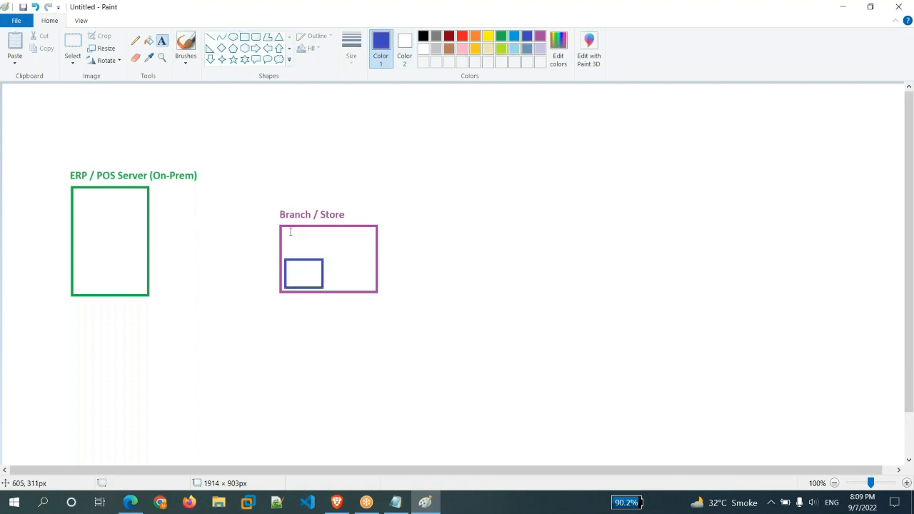
click(290, 232)
text(Back)
key(Return)
text(Office)
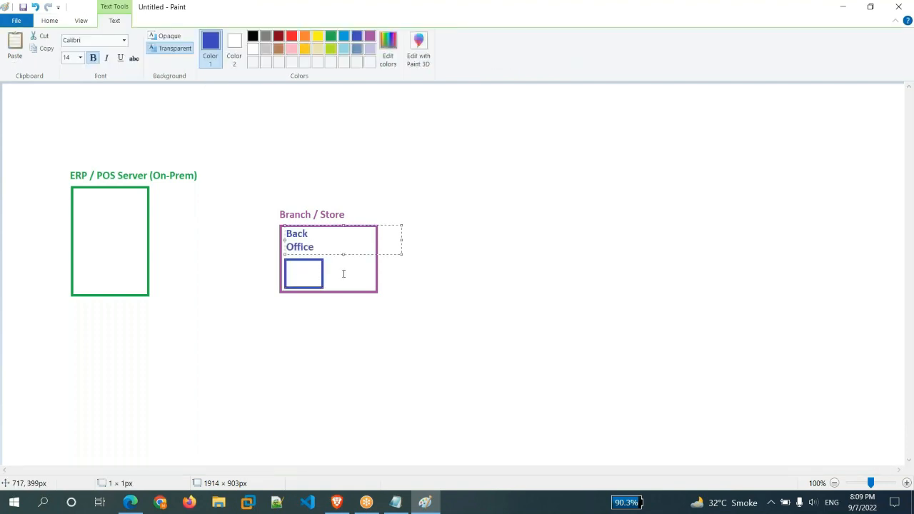
click(343, 274)
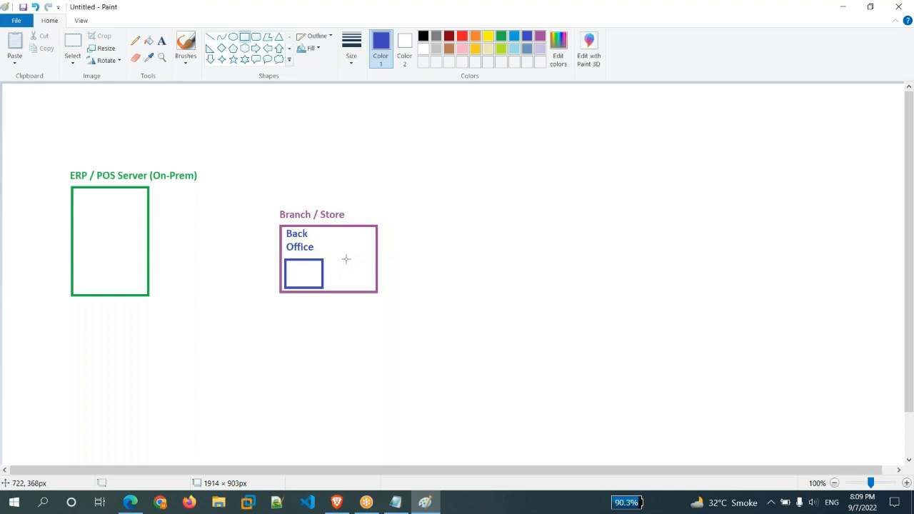
Draw a grey rectangle about 66 × 54 px beside the Back Office box and label it "Billing".
click(541, 37)
click(449, 36)
click(437, 37)
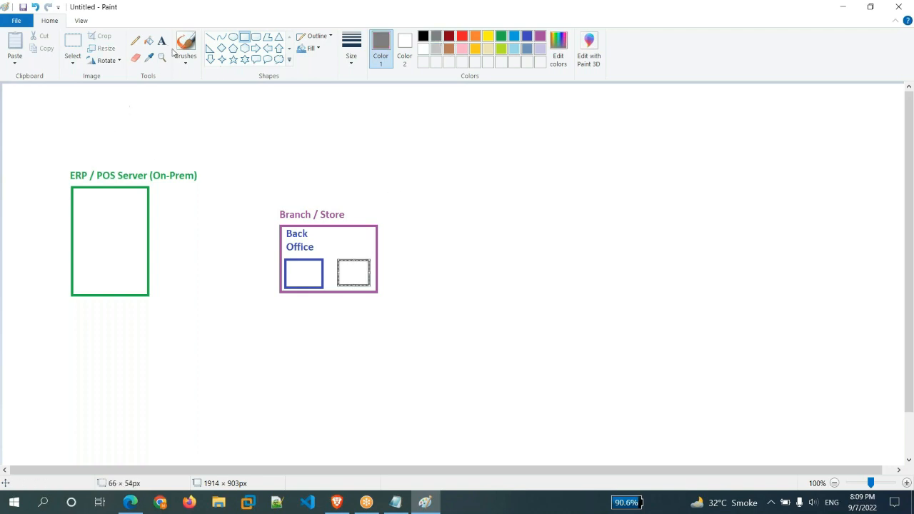
click(162, 41)
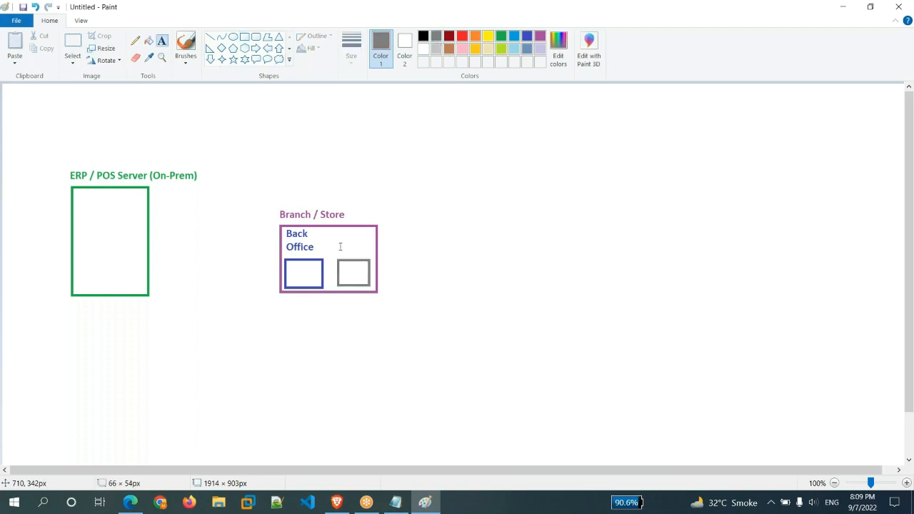
click(340, 247)
click(340, 247)
text(Billing)
click(437, 285)
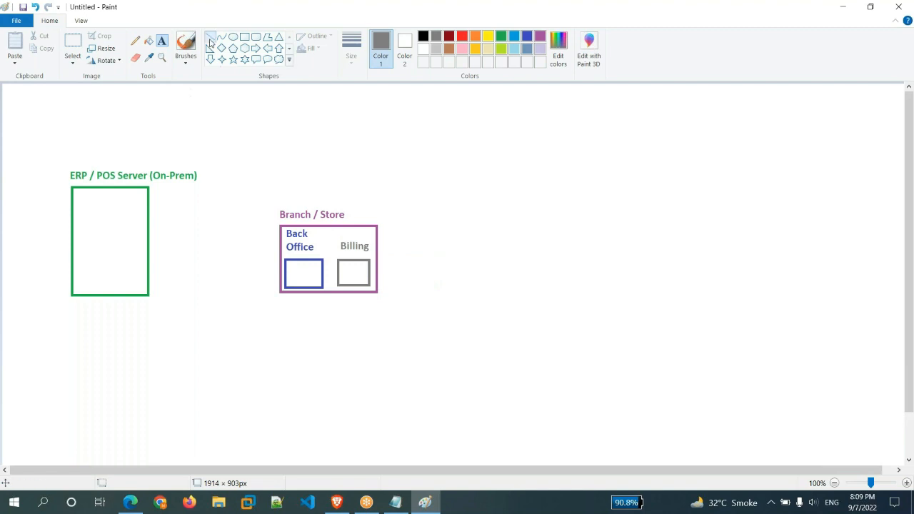
Connect the Billing box to the Back Office box and the Back Office box to the server box with purple lines.
click(210, 38)
drag(338, 274, 321, 279)
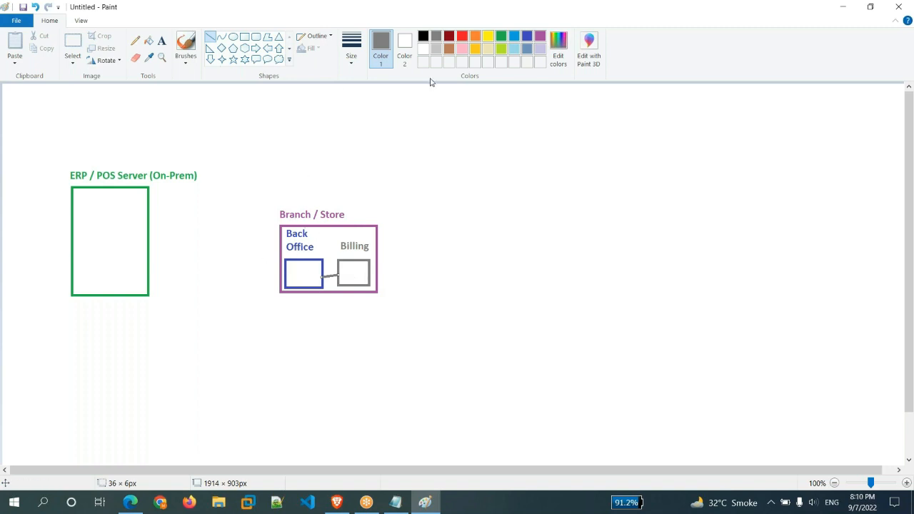
click(540, 37)
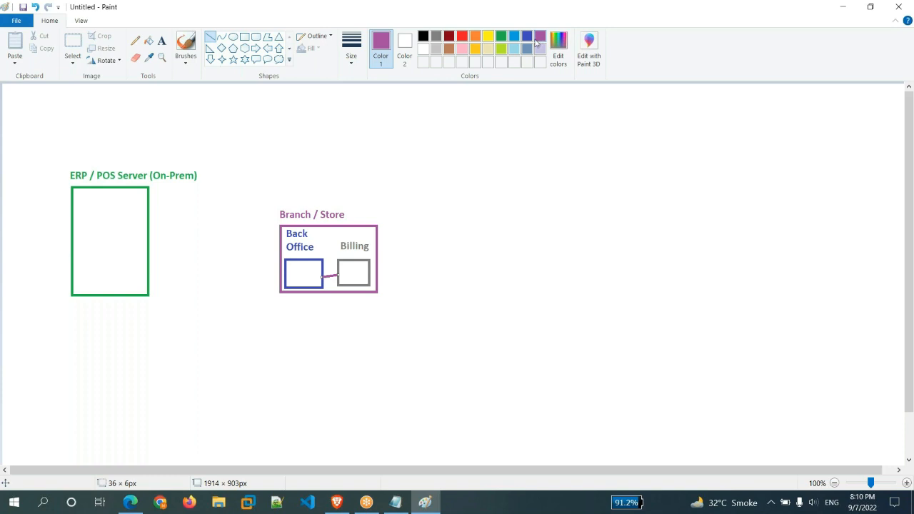
click(283, 272)
drag(262, 272, 148, 226)
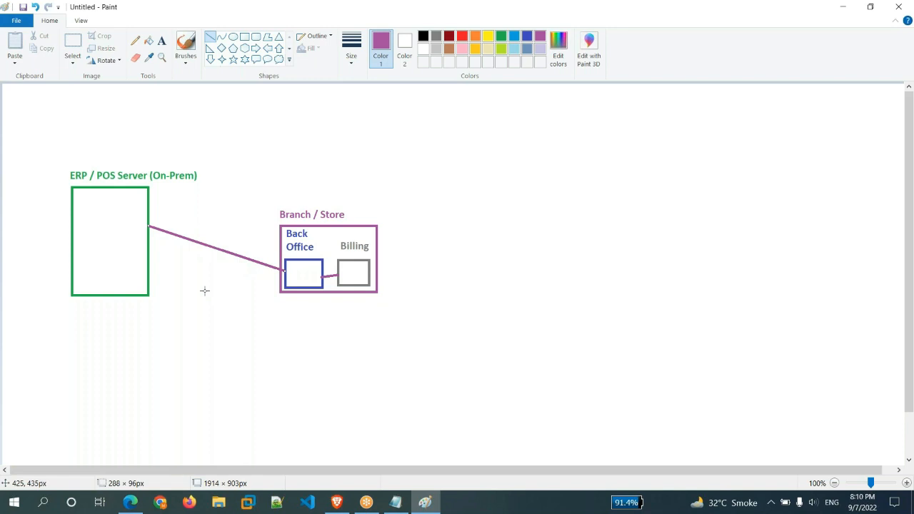
Add the purple text "Sync 5 min" on two lines inside the Back Office box.
click(161, 41)
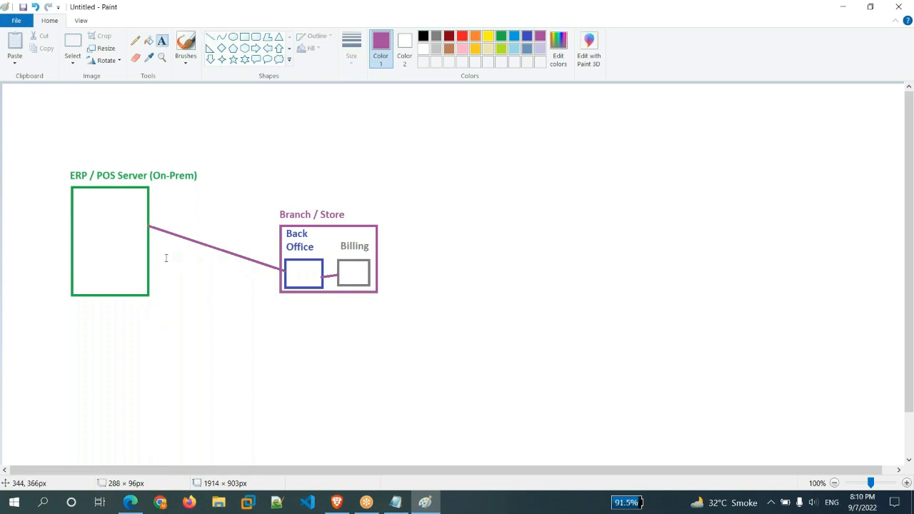
click(288, 263)
text(Sun)
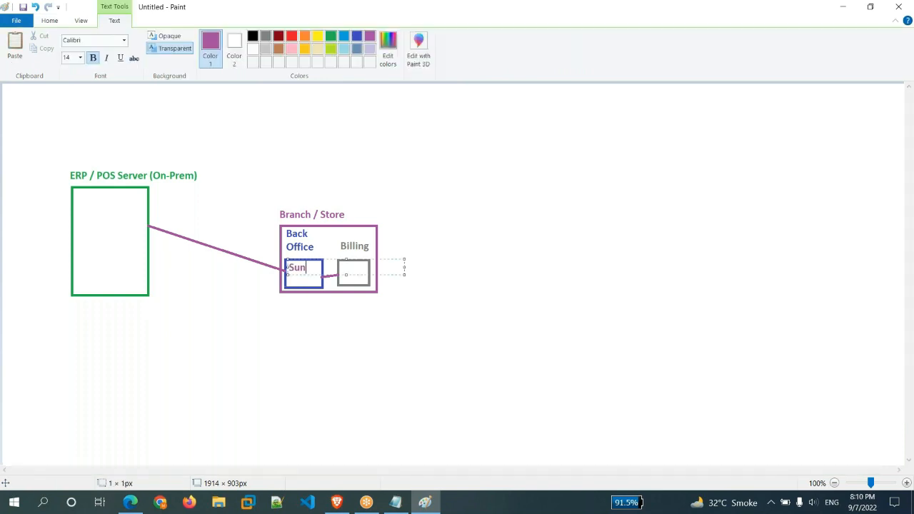
text(c)
key(BackSpace)
key(BackSpace)
key(BackSpace)
text(ync)
drag(287, 275, 288, 289)
text(5 min)
click(343, 351)
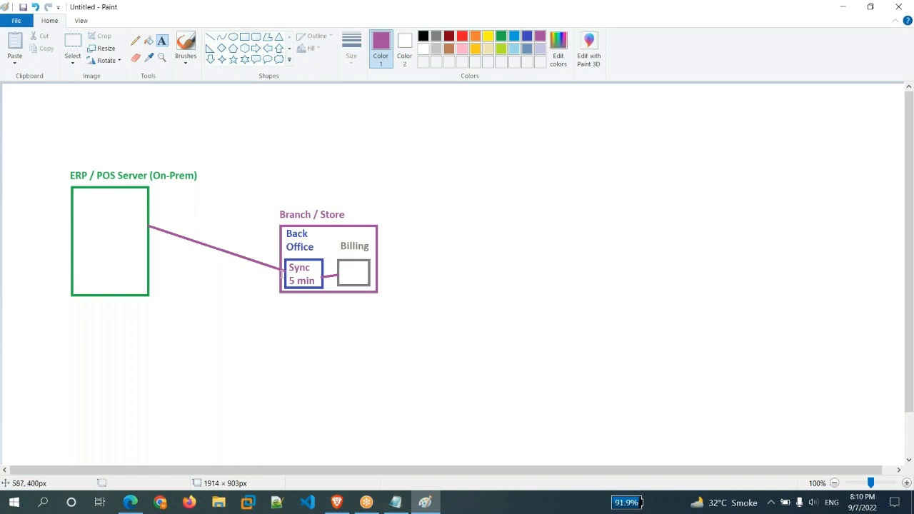
Draw a tall blue-grey rectangle around the Back Office part of the store and label it "By using Logic Apps".
click(245, 37)
click(528, 48)
drag(262, 202, 332, 335)
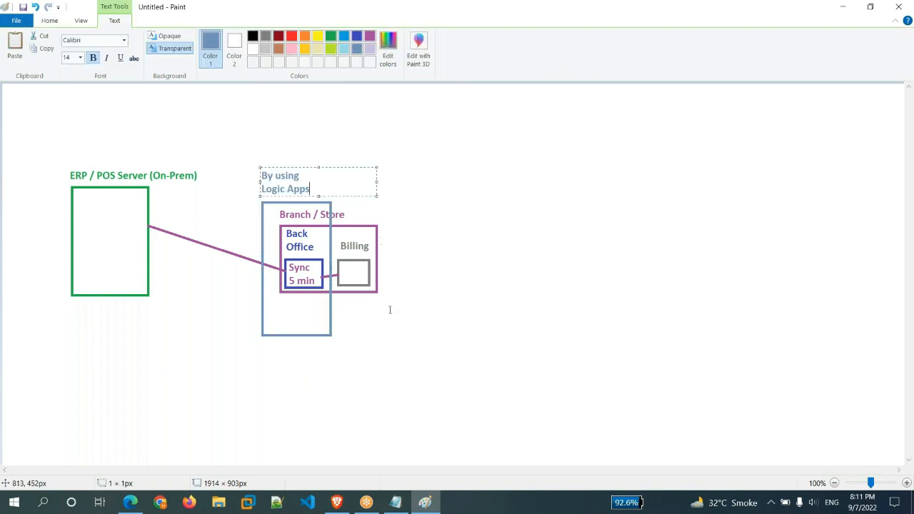
click(390, 310)
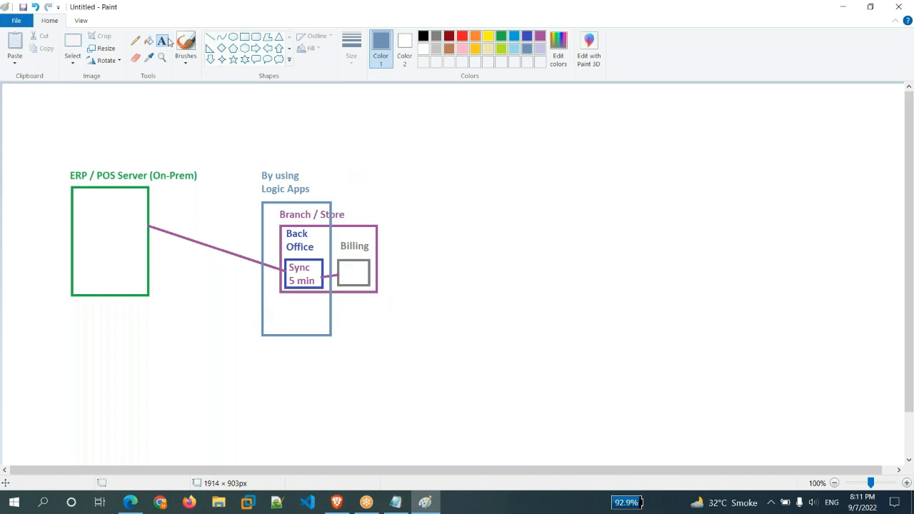
Add the orange text "Record Generation by using JSON script" on three lines below the Branch / Store box.
click(476, 38)
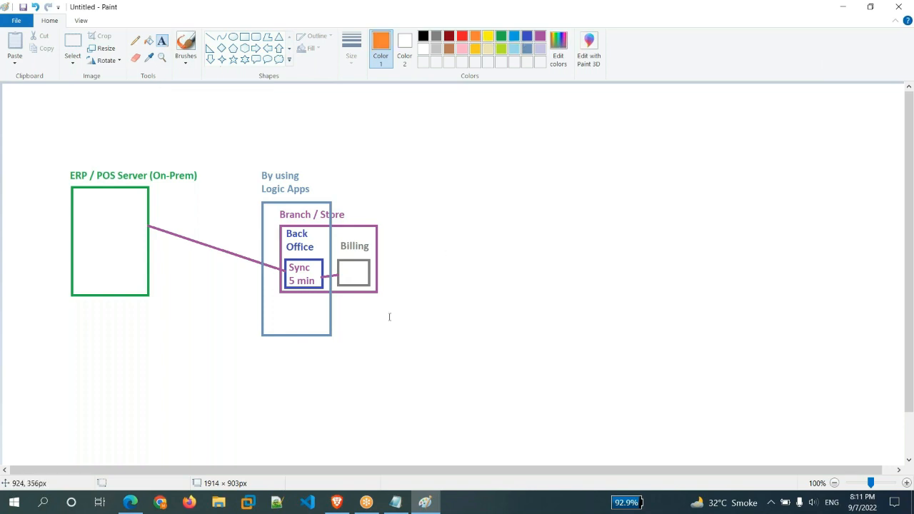
click(340, 295)
text(Record)
key(Return)
text(Generation)
key(Return)
text(by )
text(using JSON)
text( script)
click(358, 355)
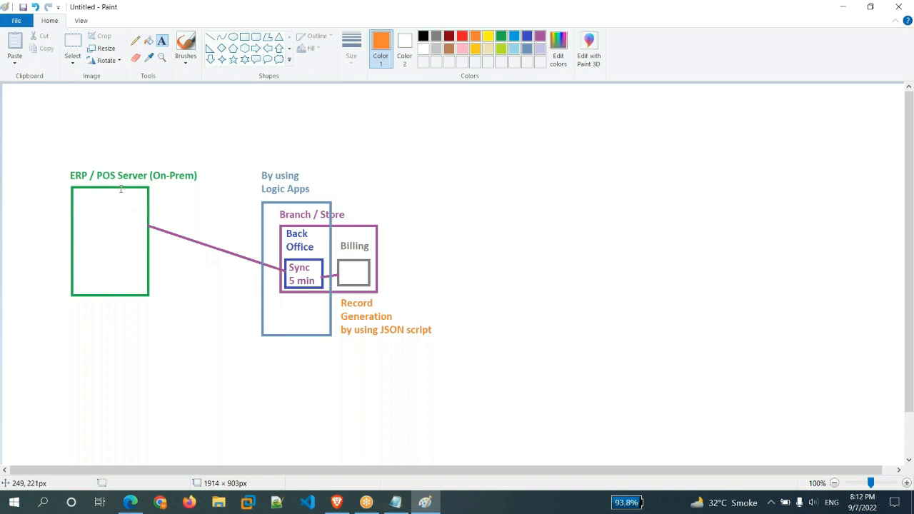
Add the orange text "Table Storage" on two lines inside the ERP / POS server box.
click(76, 199)
text(Table)
key(Return)
text(Storage)
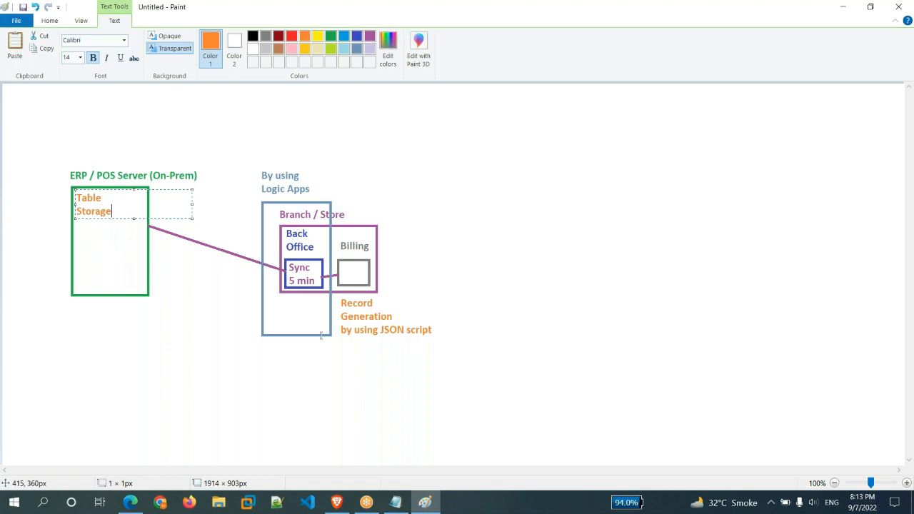
click(435, 396)
Switch to Edge and open the Azure portal's home page.
click(130, 502)
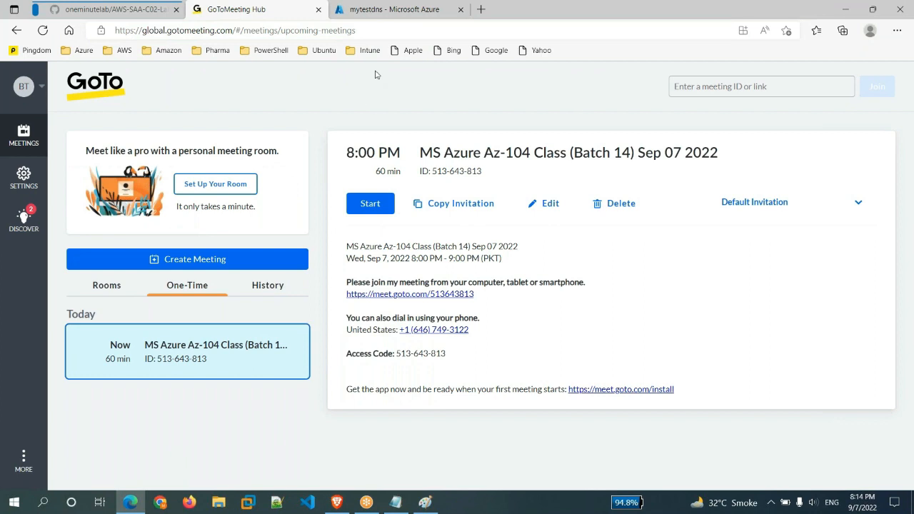
click(397, 10)
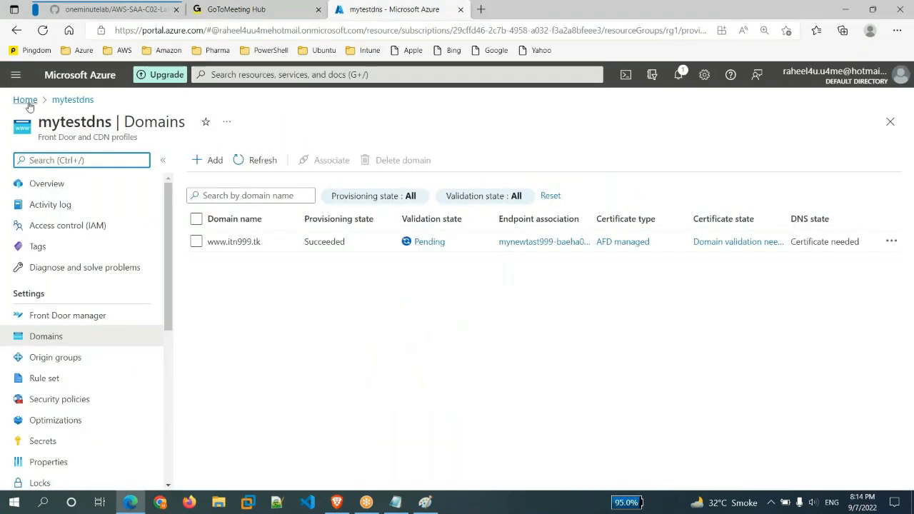
click(25, 100)
Open the mytestapp98 logic app and start it from the Blank Logic App template in the designer.
scroll(208, 264, down, 3)
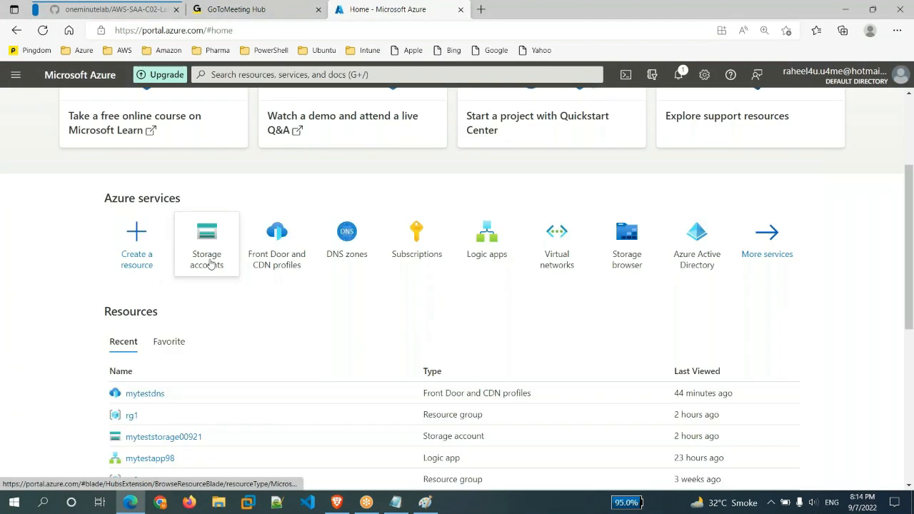
click(207, 259)
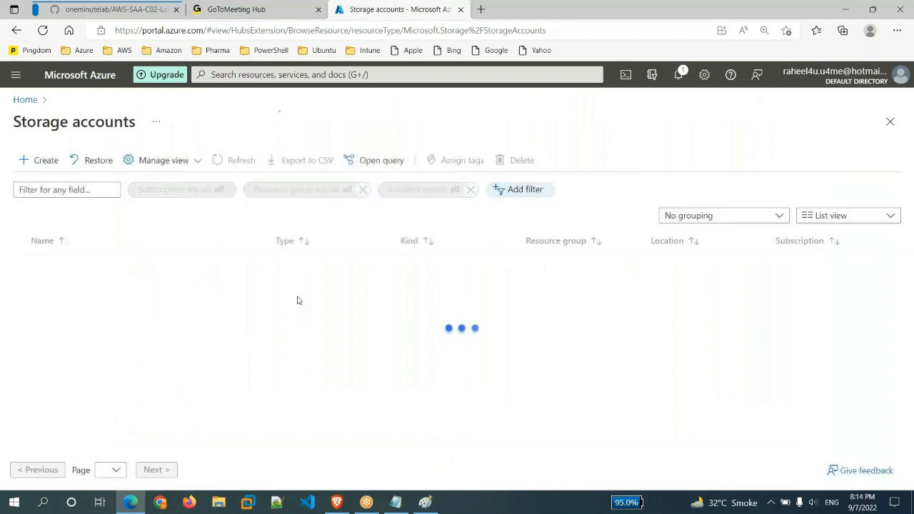
key(alt+Left)
click(493, 257)
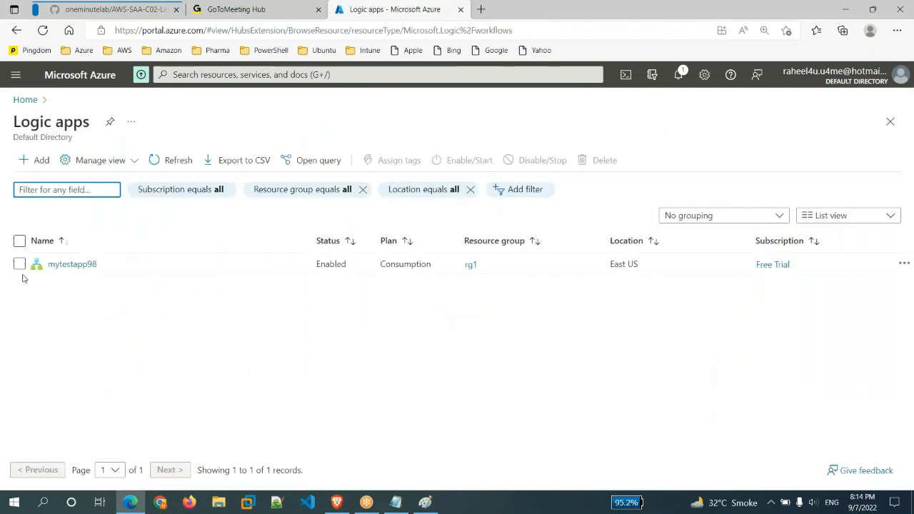
click(75, 265)
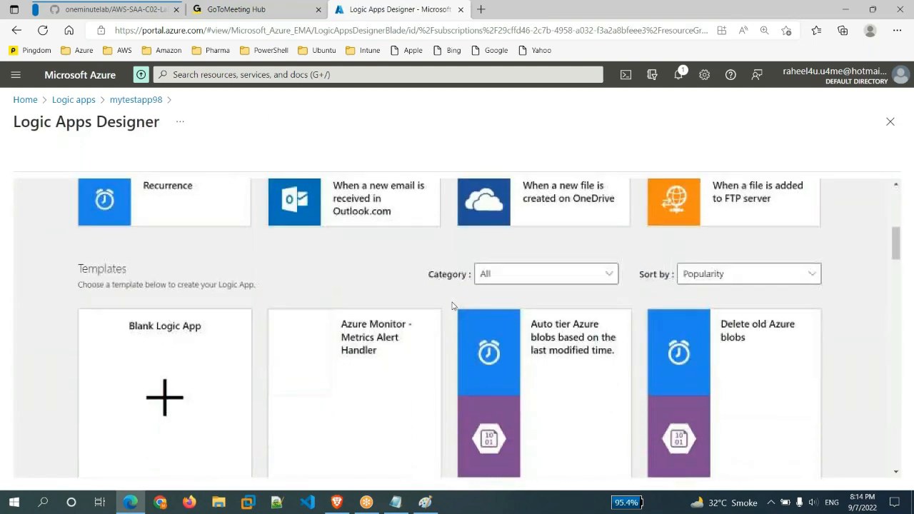
click(169, 404)
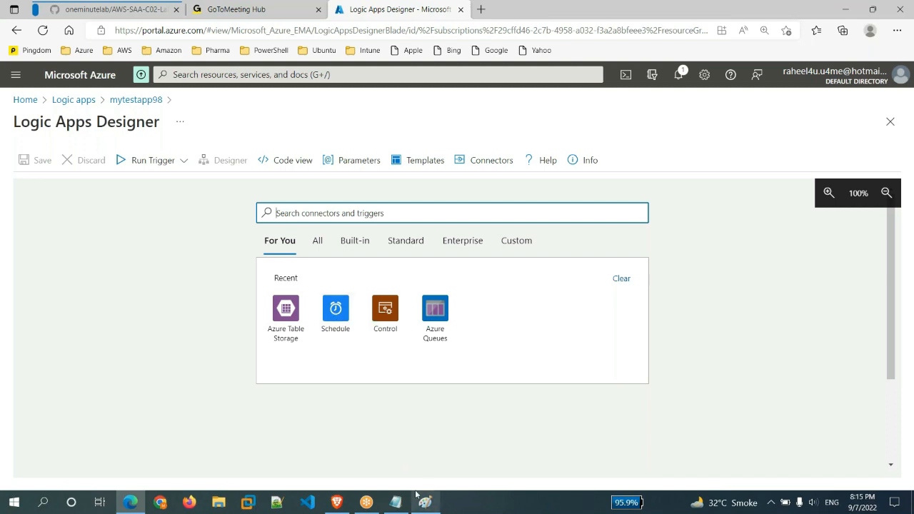
Switch back to the architecture diagram in Paint.
mouse_move(400, 511)
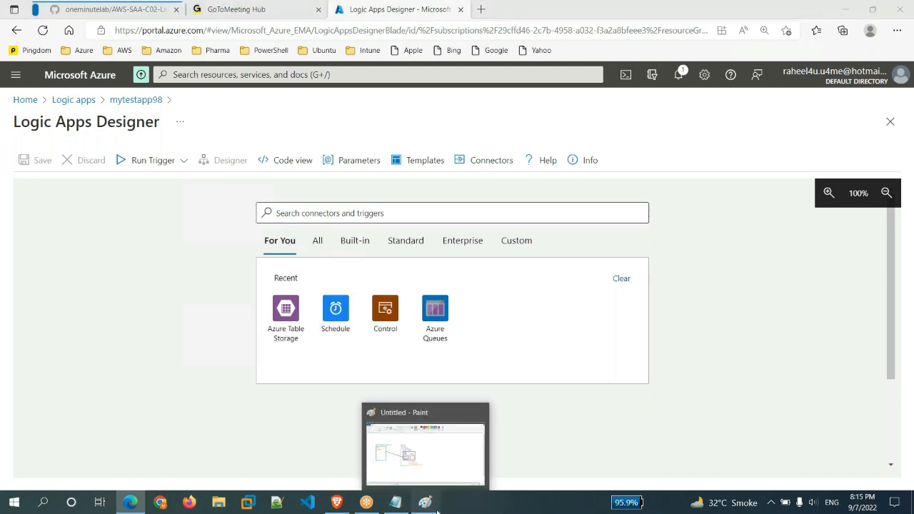
click(425, 503)
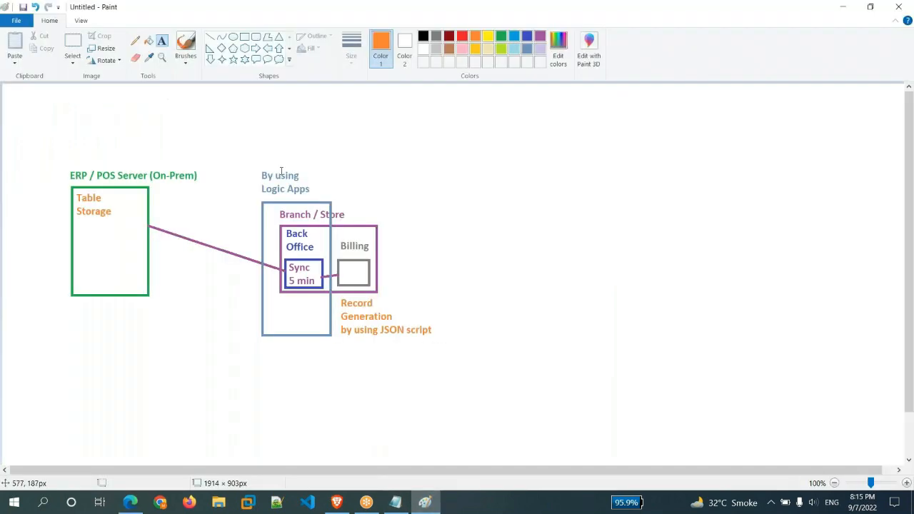
Add the orange text "Schequling" inside the Logic Apps box, below the Branch / Store rectangle.
click(267, 306)
text(Schequling)
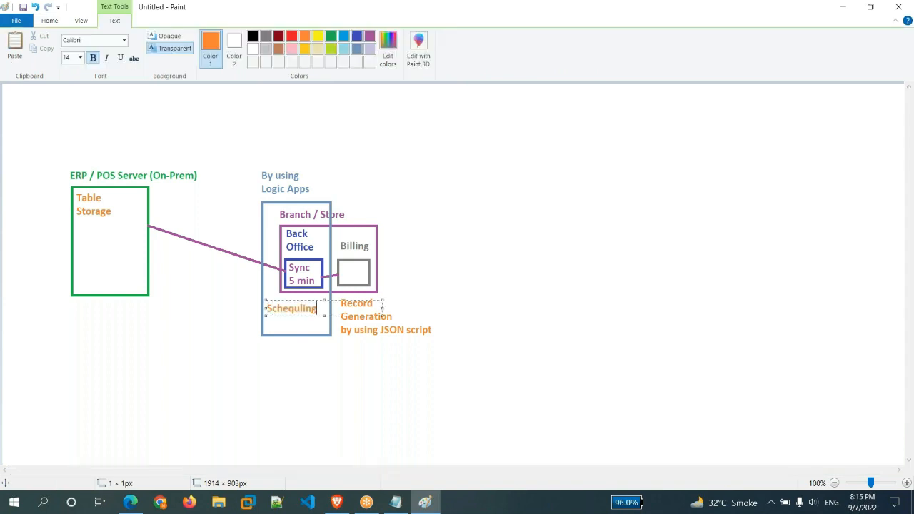
click(279, 390)
Switch to the Logic Apps Designer in Edge and add a Schedule Recurrence trigger with an interval of 5 minutes.
click(130, 502)
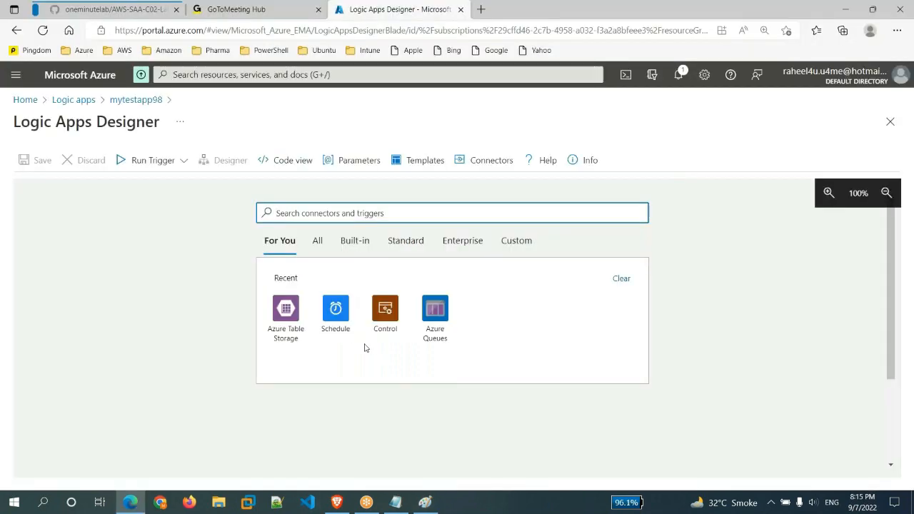
click(333, 321)
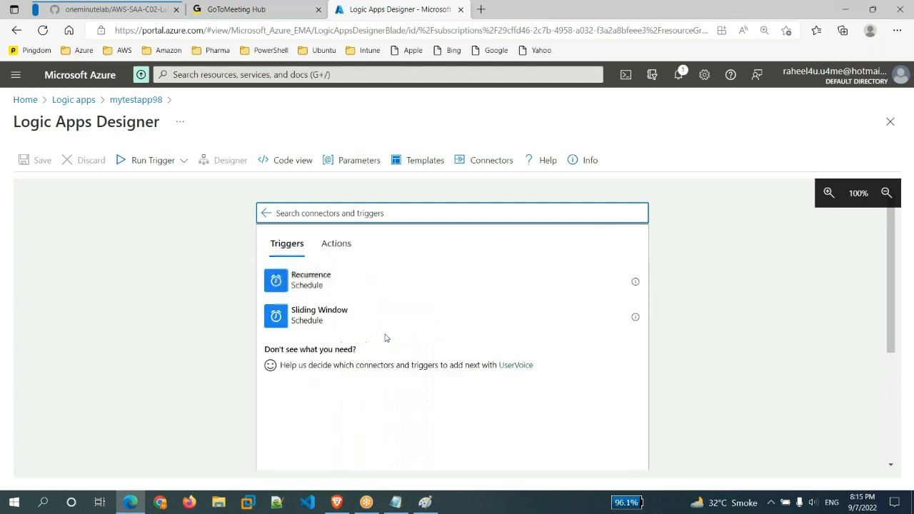
click(321, 284)
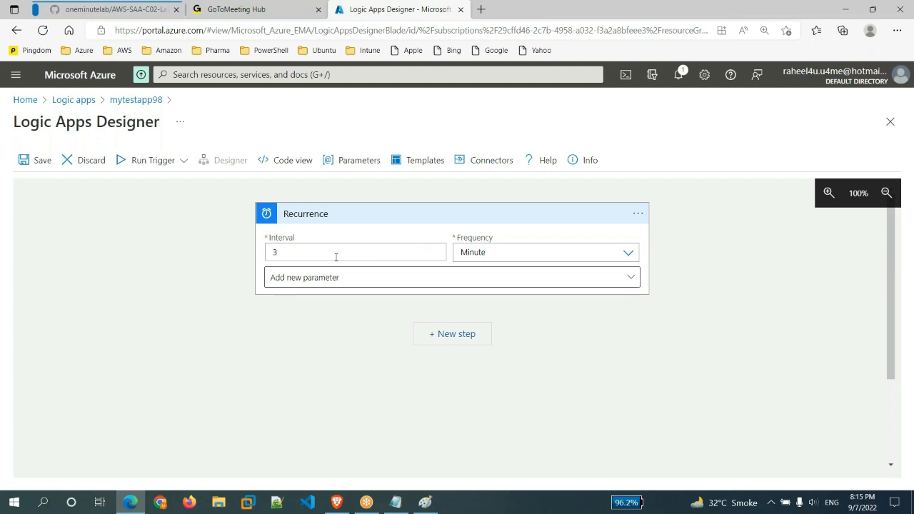
drag(393, 256, 205, 273)
text(5)
Add a new step after the Recurrence trigger and open the SQL Server connector by searching for "sql".
click(454, 337)
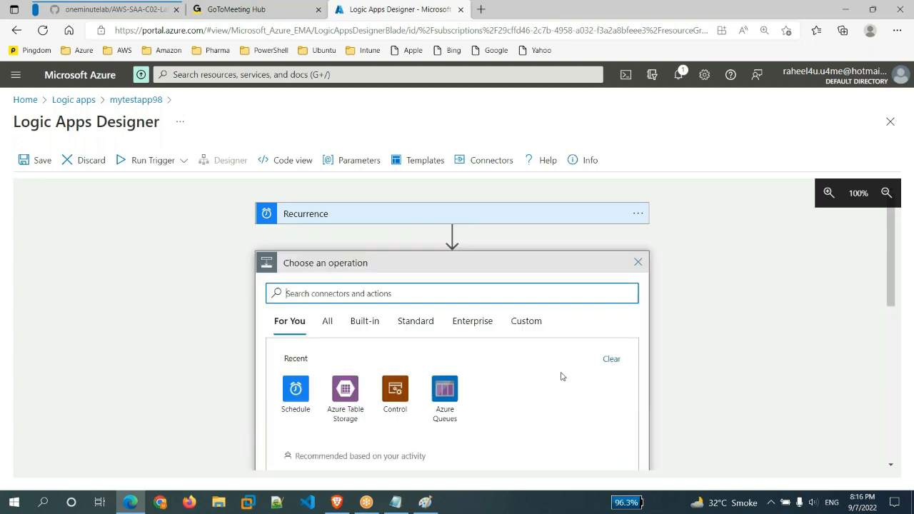
scroll(563, 377, down, 2)
scroll(563, 376, up, 1)
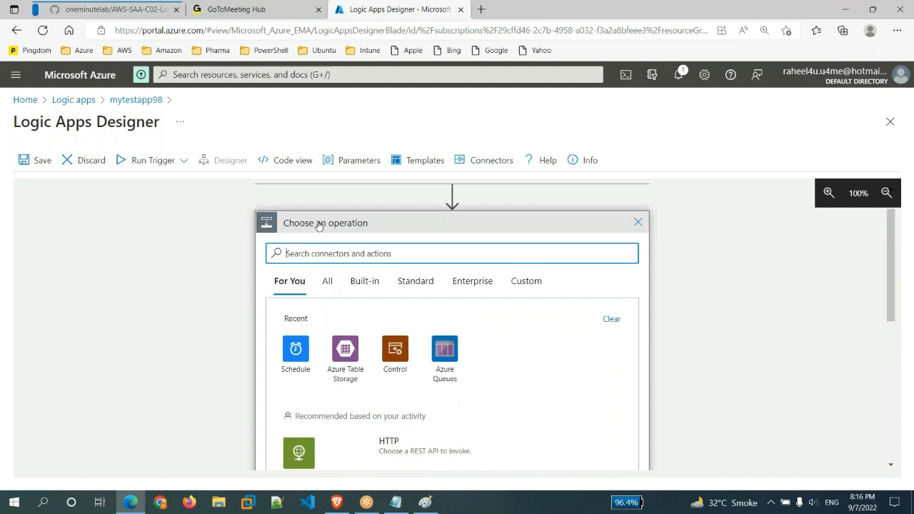
click(365, 253)
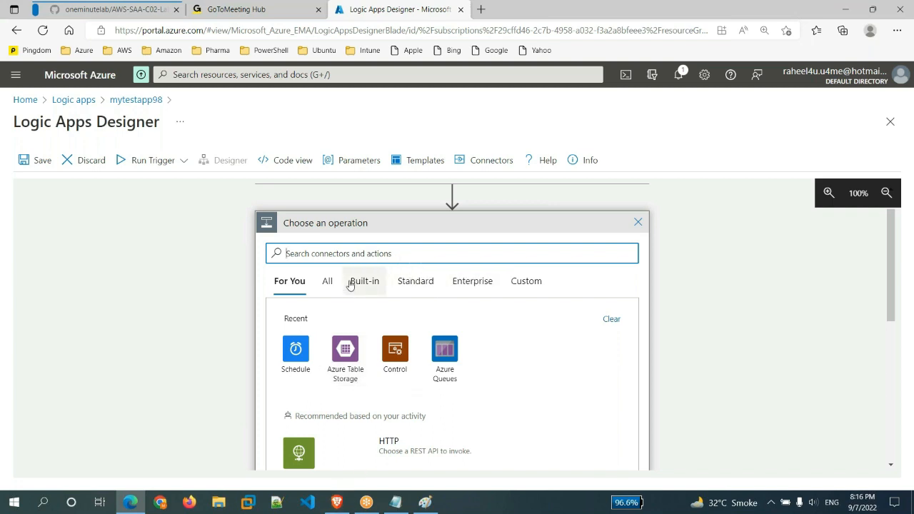
text(sql)
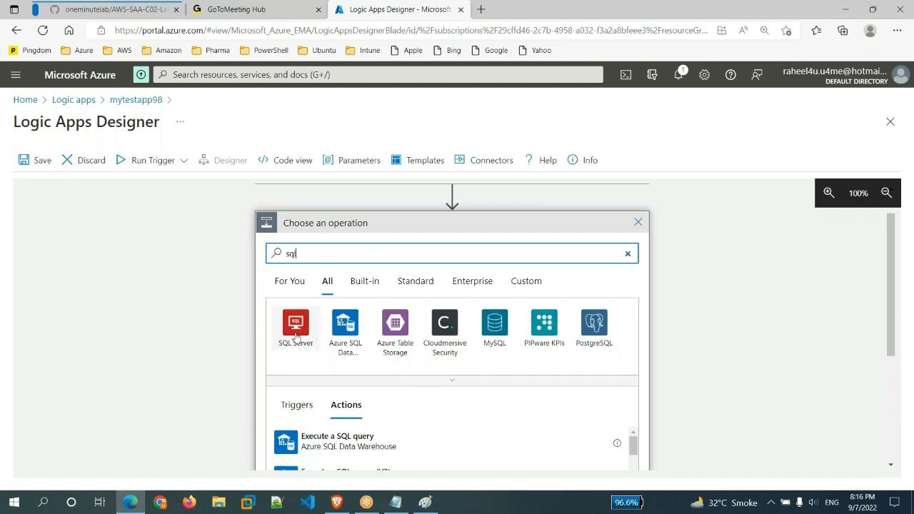
click(295, 336)
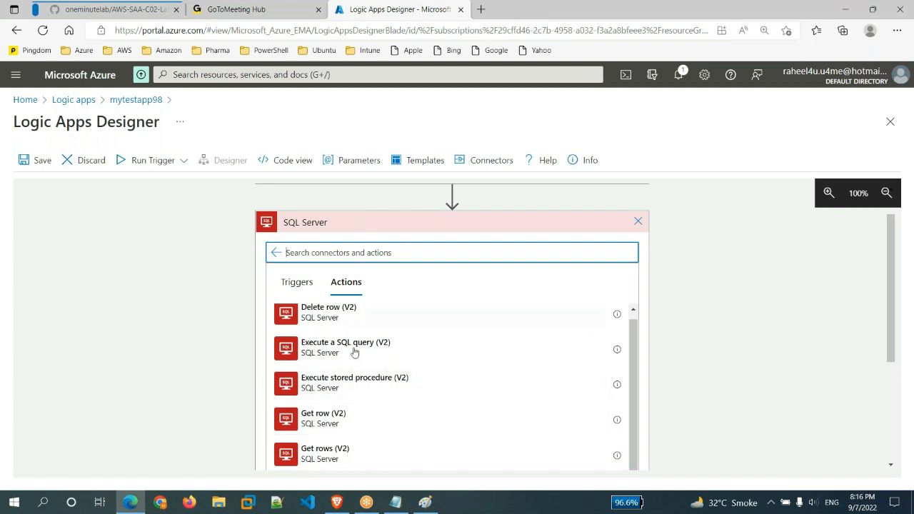
Add the SQL Server action Update row (V2) and name its connection "test".
scroll(390, 396, down, 3)
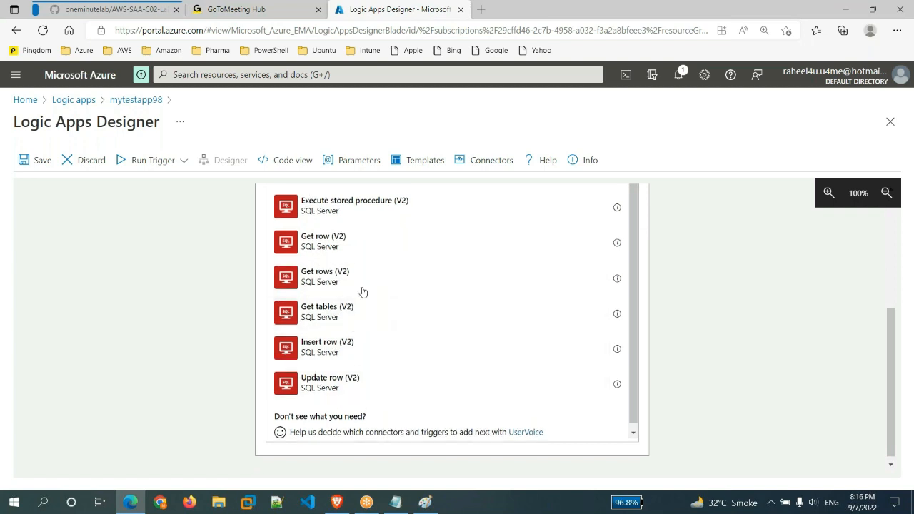
scroll(361, 290, up, 5)
scroll(361, 307, down, 1)
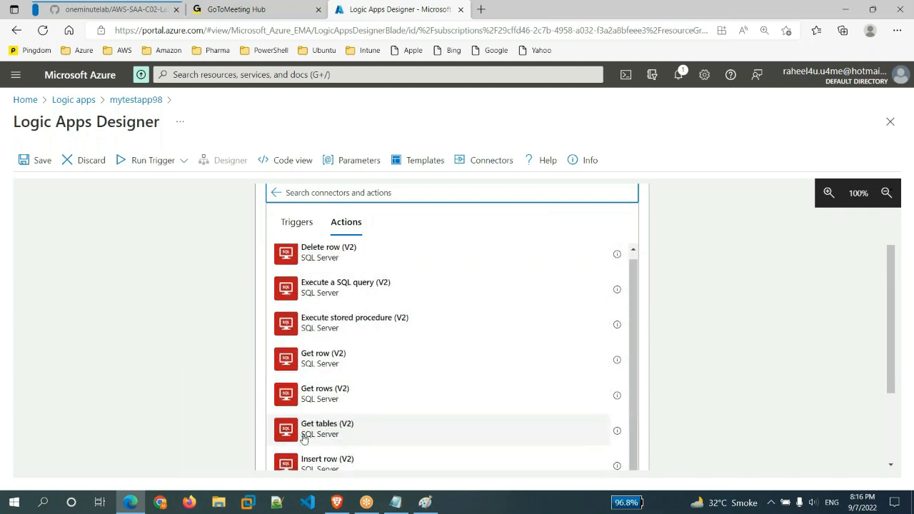
scroll(330, 402, down, 2)
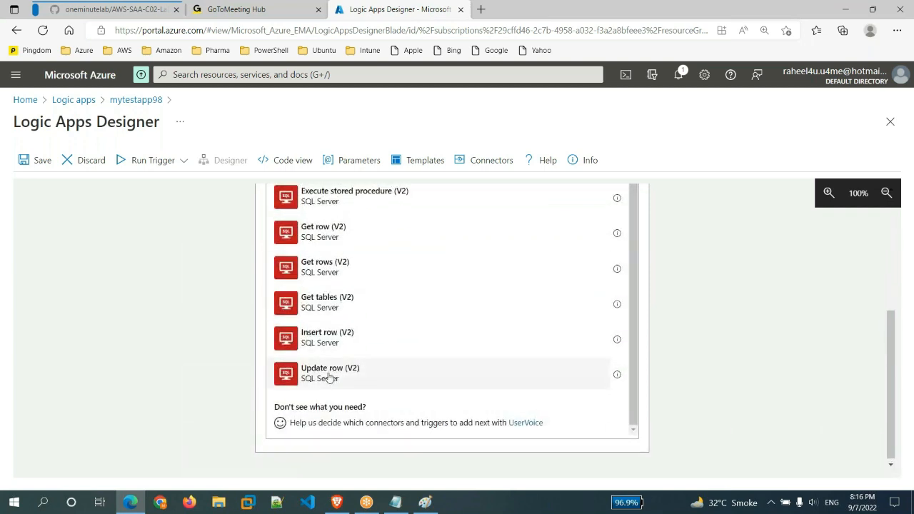
click(330, 379)
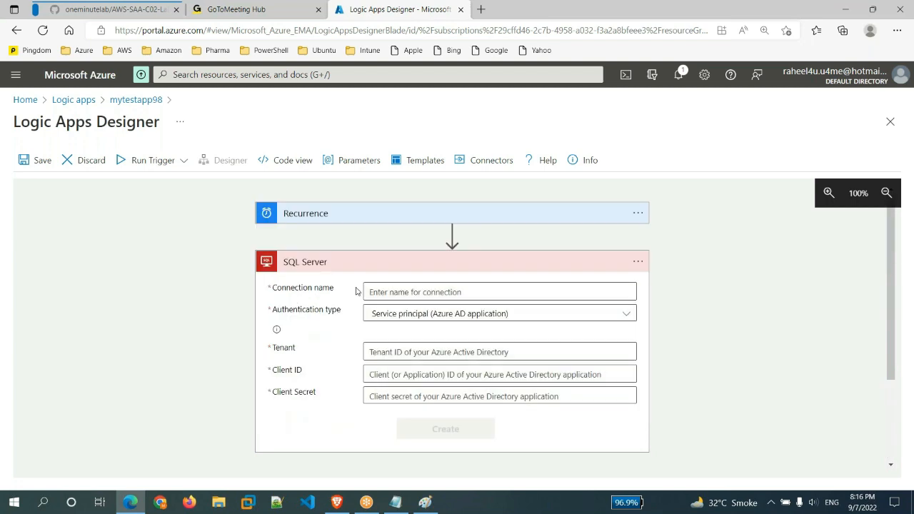
click(423, 292)
text(test)
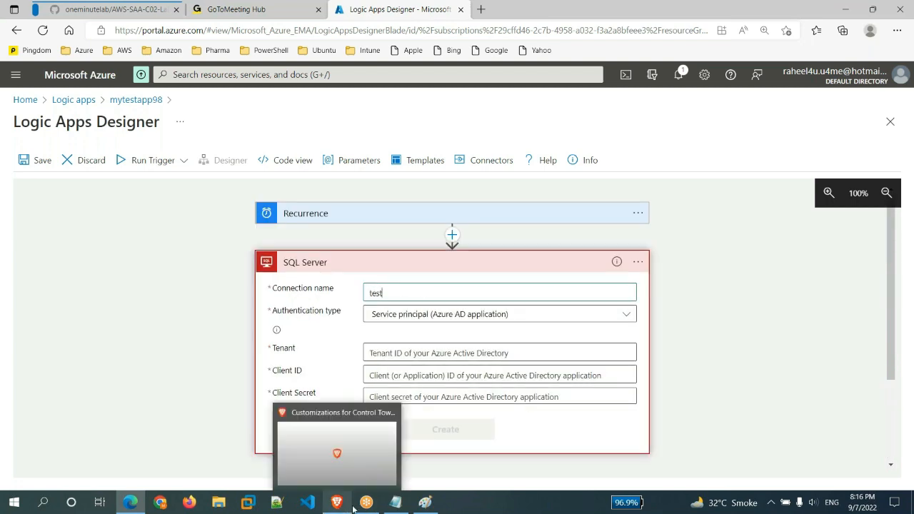
Review the architecture diagram in Paint and return to the Logic Apps Designer in Edge.
click(424, 505)
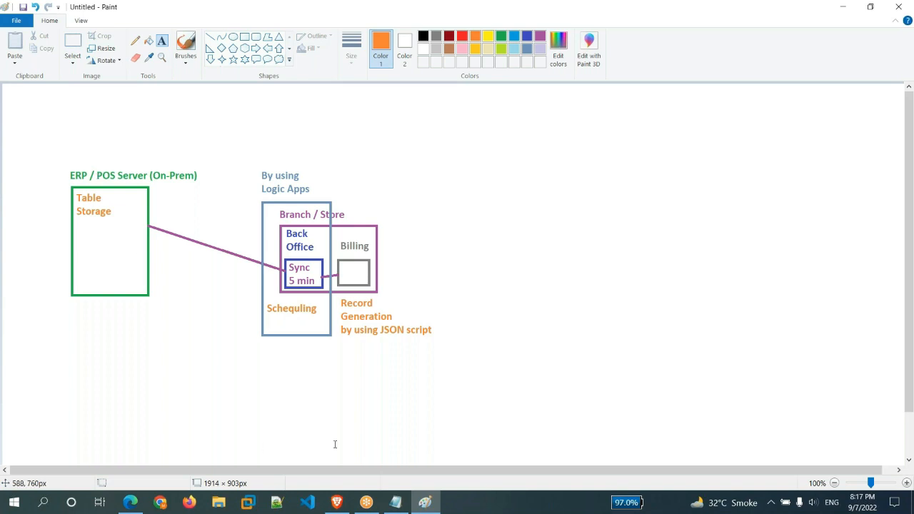
mouse_move(136, 503)
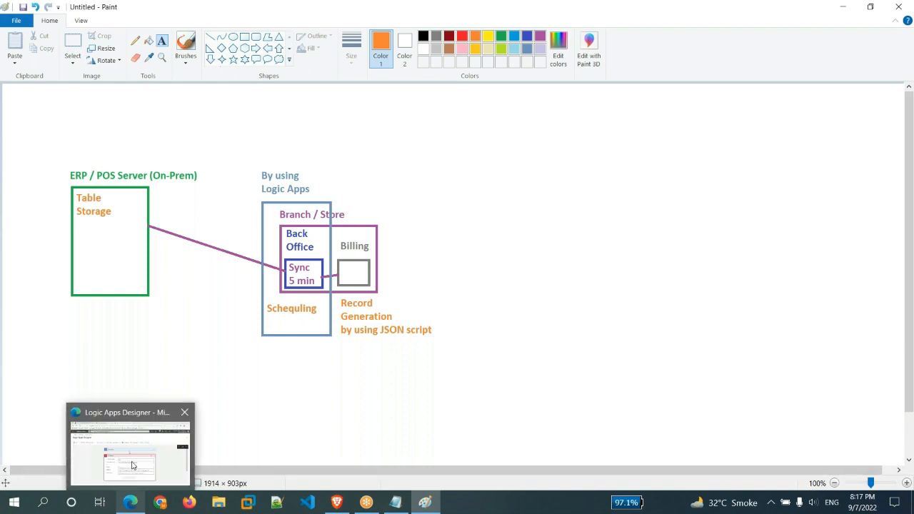
click(133, 465)
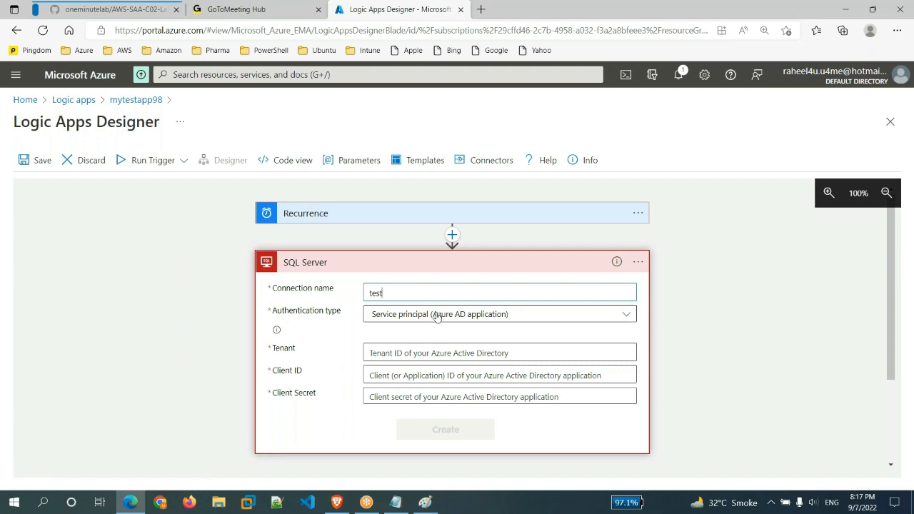
Set the SQL Server connection's authentication type to Logic Apps Managed Identity and highlight the managed identity requirement.
click(465, 314)
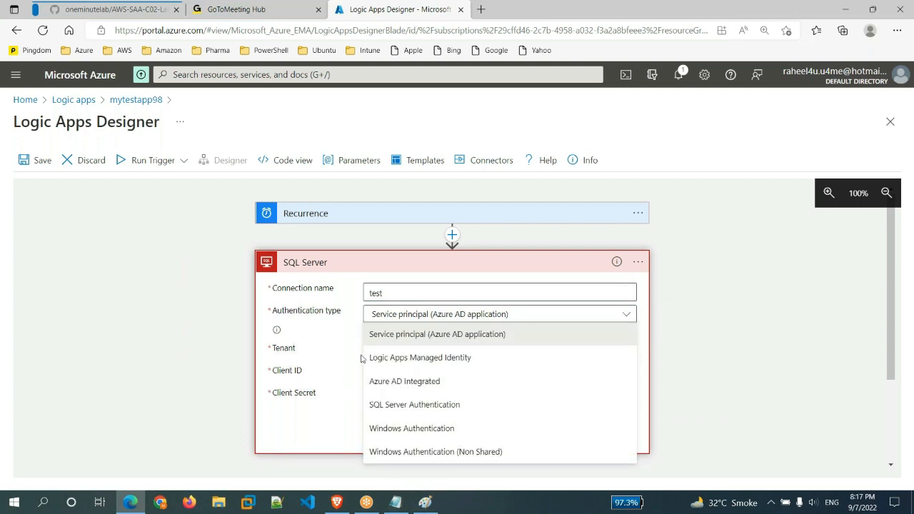
click(453, 363)
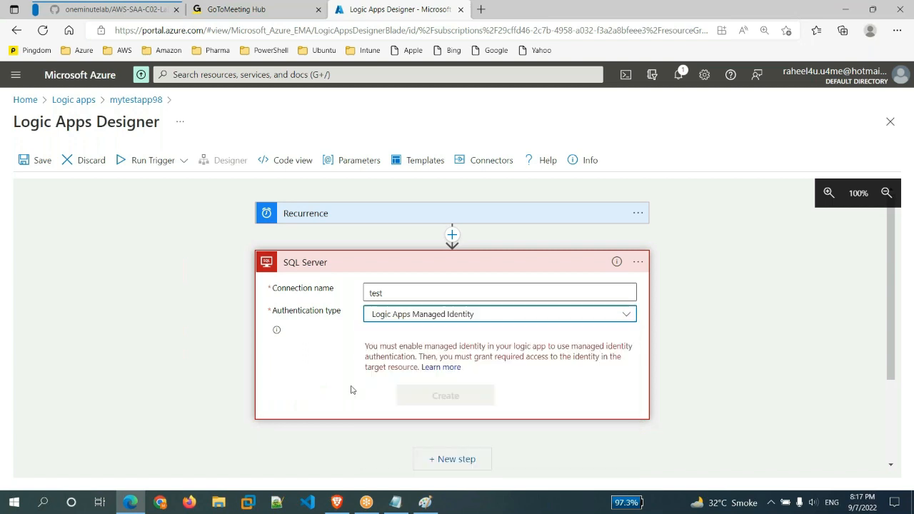
drag(417, 346, 510, 346)
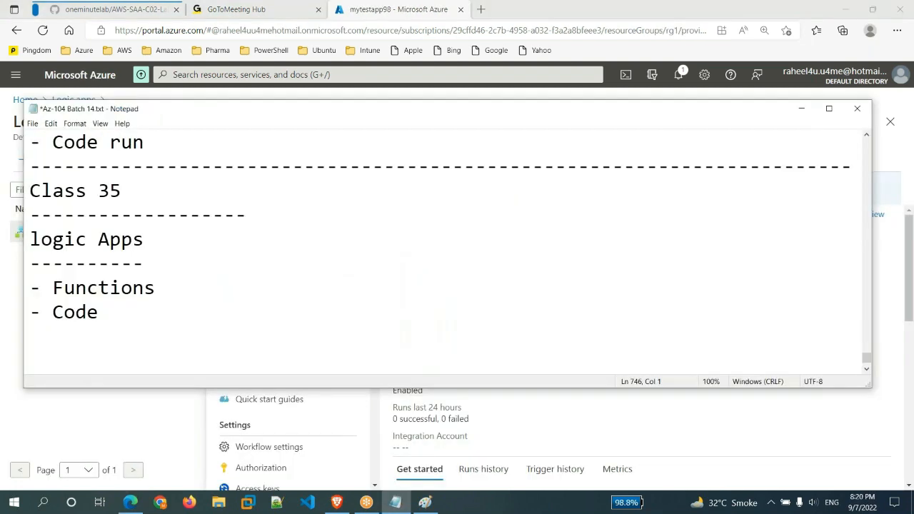
Add the heading "Queue Storage" with a dashed underline below the logic Apps notes in Notepad.
text(Queue Storage)
key(Return)
text(-)
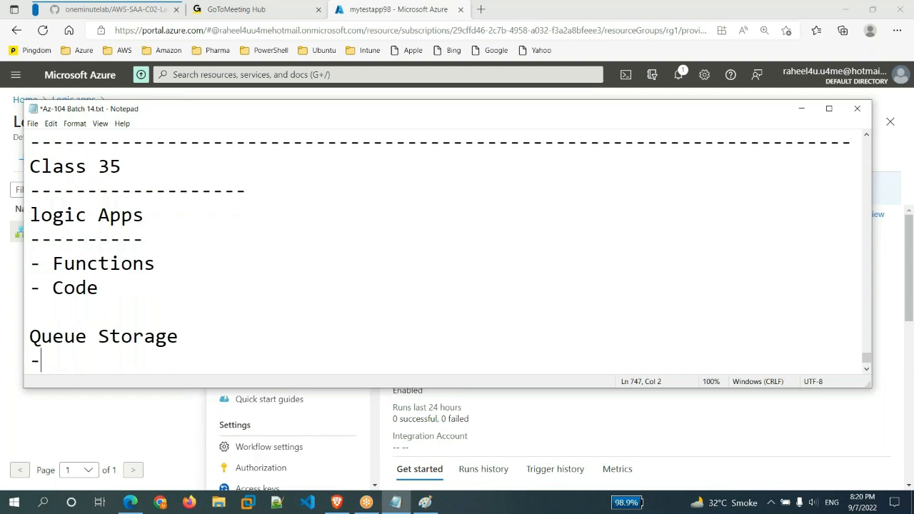
text(------------)
key(Return)
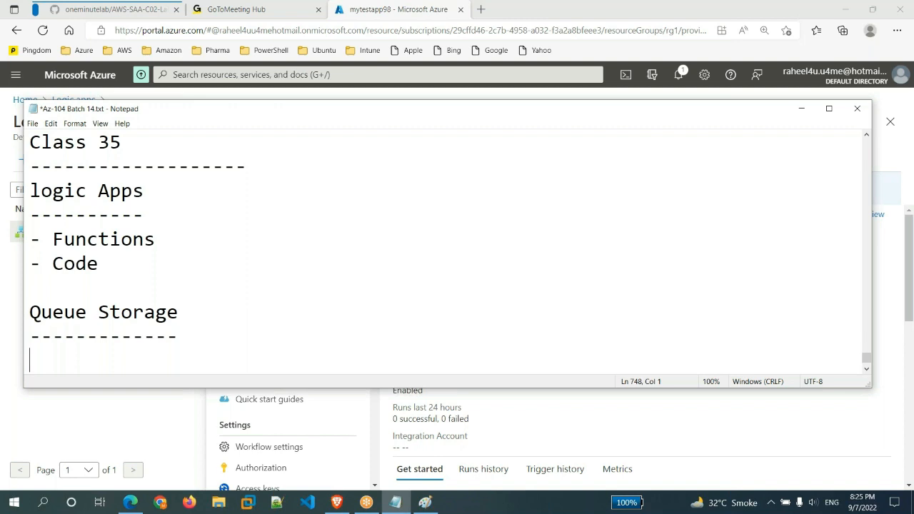
Write three rows of ten dashes beneath the underlined Queue Storage heading.
text(----------)
key(Return)
text(----------)
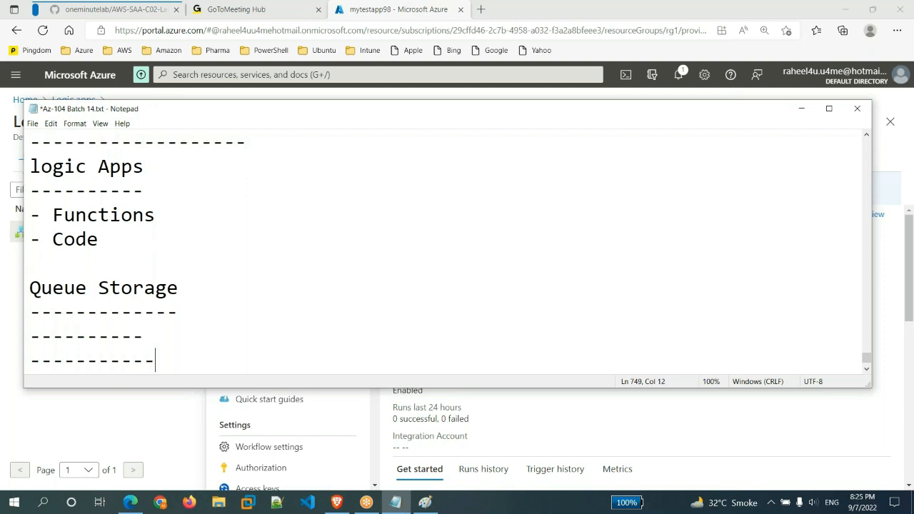
key(Return)
text(----------)
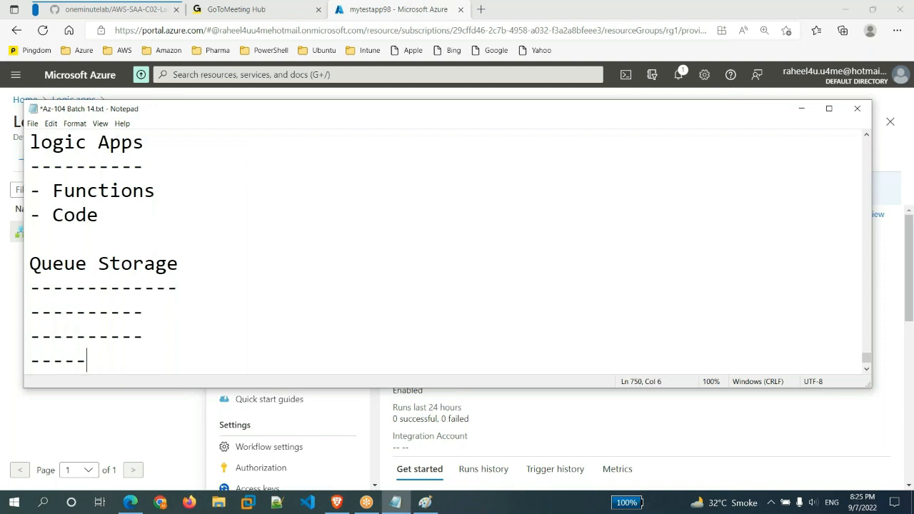
key(Return)
text(----------)
key(Return)
text(----------)
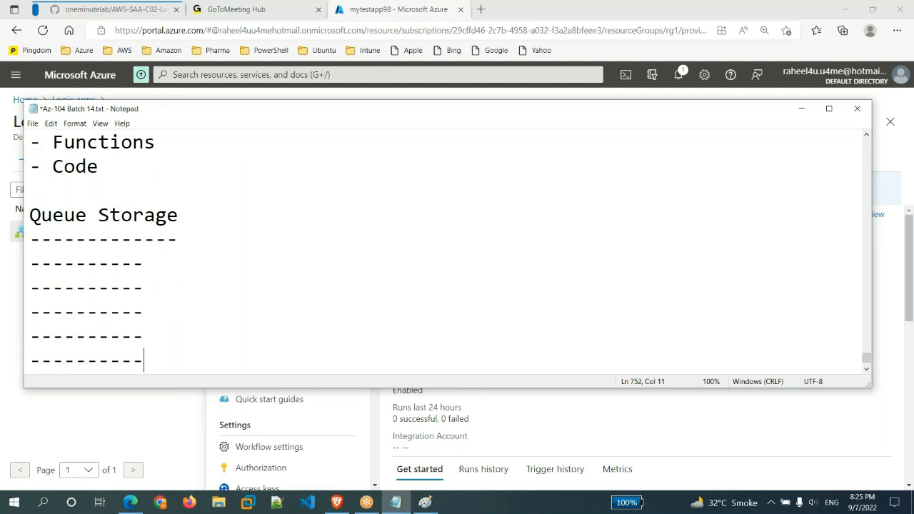
key(Return)
text(----------)
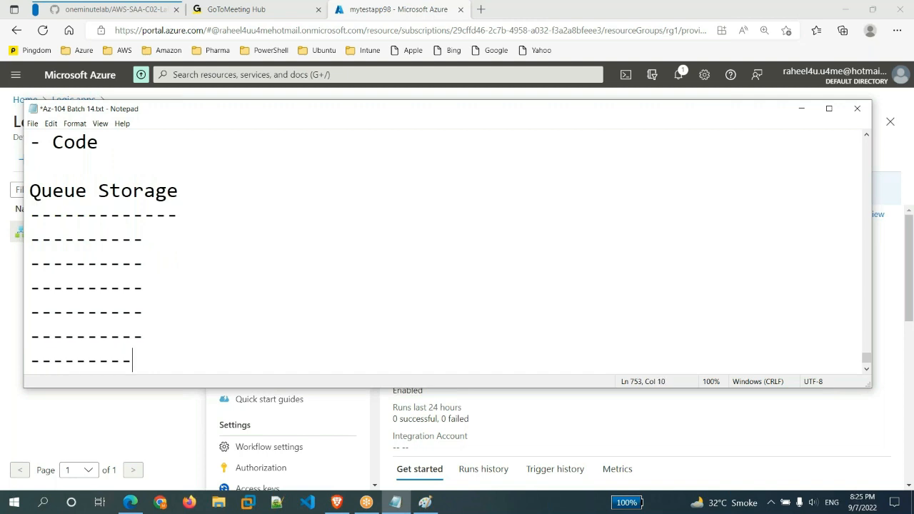
key(Return)
text(----------)
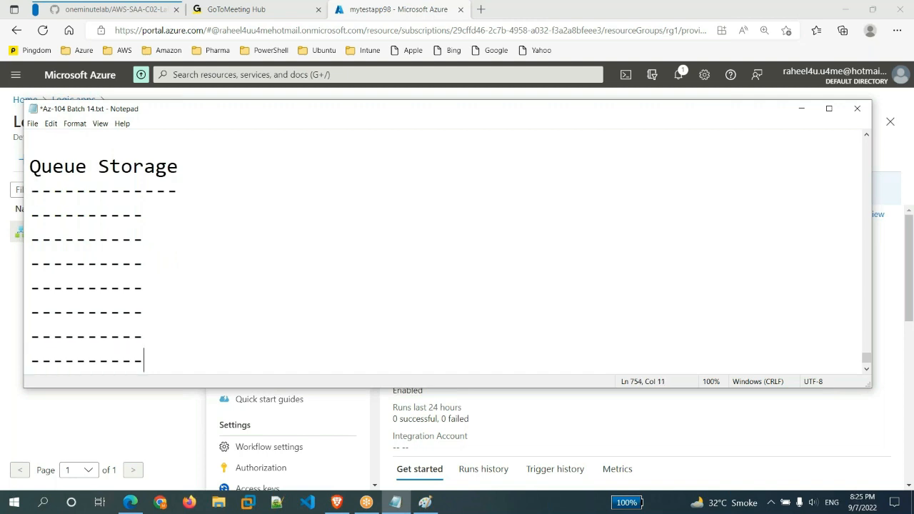
key(Return)
text(----------)
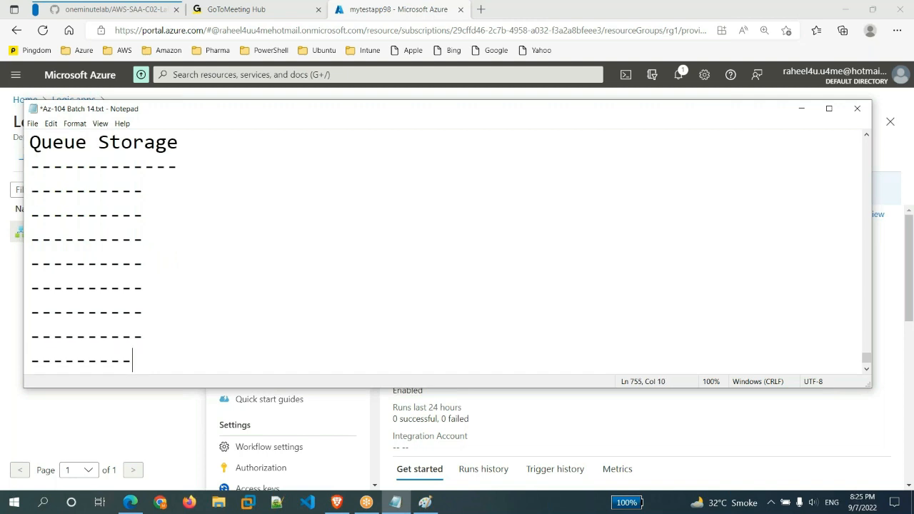
key(Return)
text(--------)
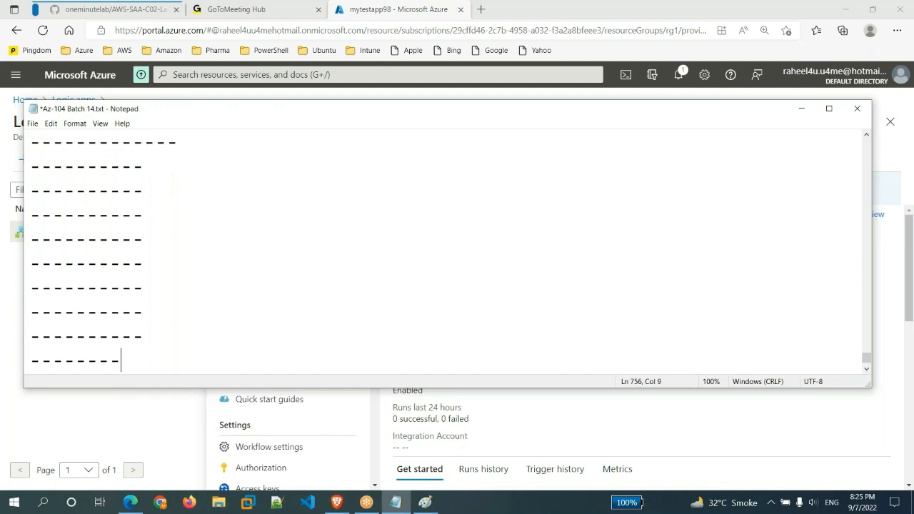
text(--)
key(BackSpace)
key(BackSpace)
key(BackSpace)
key(BackSpace)
key(BackSpace)
key(BackSpace)
key(BackSpace)
key(BackSpace)
key(BackSpace)
key(BackSpace)
key(BackSpace)
key(BackSpace)
key(BackSpace)
key(BackSpace)
key(BackSpace)
key(BackSpace)
key(BackSpace)
key(BackSpace)
key(BackSpace)
key(BackSpace)
key(BackSpace)
key(BackSpace)
key(BackSpace)
key(BackSpace)
key(BackSpace)
key(BackSpace)
key(BackSpace)
key(BackSpace)
key(BackSpace)
key(BackSpace)
key(BackSpace)
key(BackSpace)
key(BackSpace)
key(BackSpace)
key(BackSpace)
key(BackSpace)
key(BackSpace)
key(BackSpace)
key(BackSpace)
key(BackSpace)
key(BackSpace)
key(BackSpace)
key(BackSpace)
key(BackSpace)
key(BackSpace)
key(BackSpace)
key(BackSpace)
key(BackSpace)
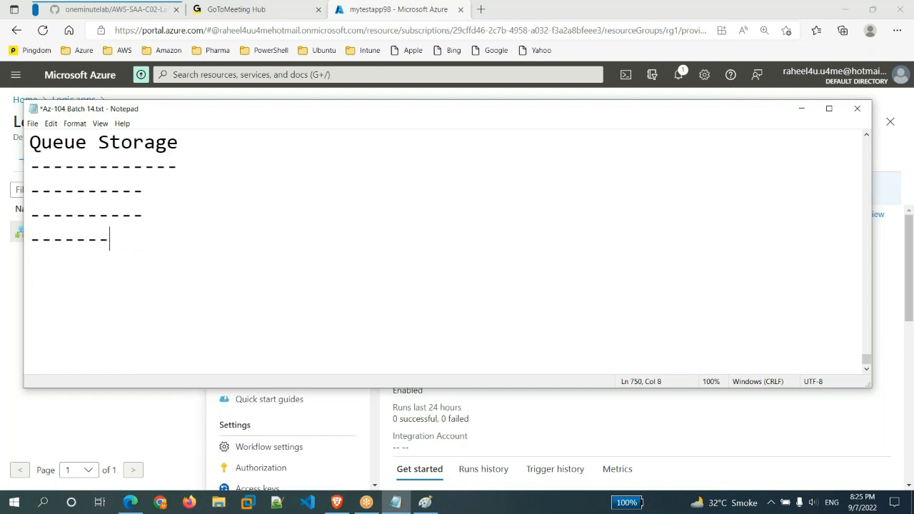
Rewrite the third dashed row under the Queue Storage heading with ten dashes and end the line.
key(BackSpace)
key(BackSpace)
text(----------)
key(Return)
Highlight the word "Storage" in the heading and the three dashed rows beneath it.
drag(98, 142, 194, 136)
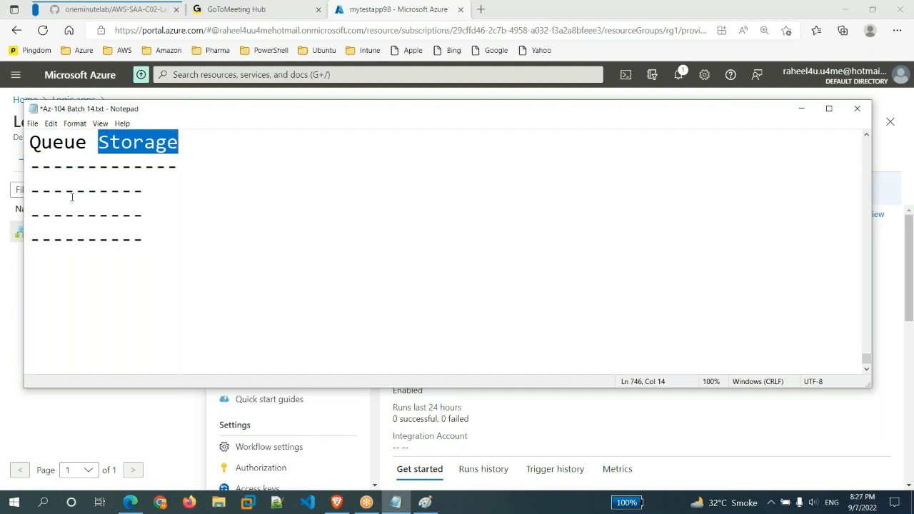
drag(31, 191, 149, 238)
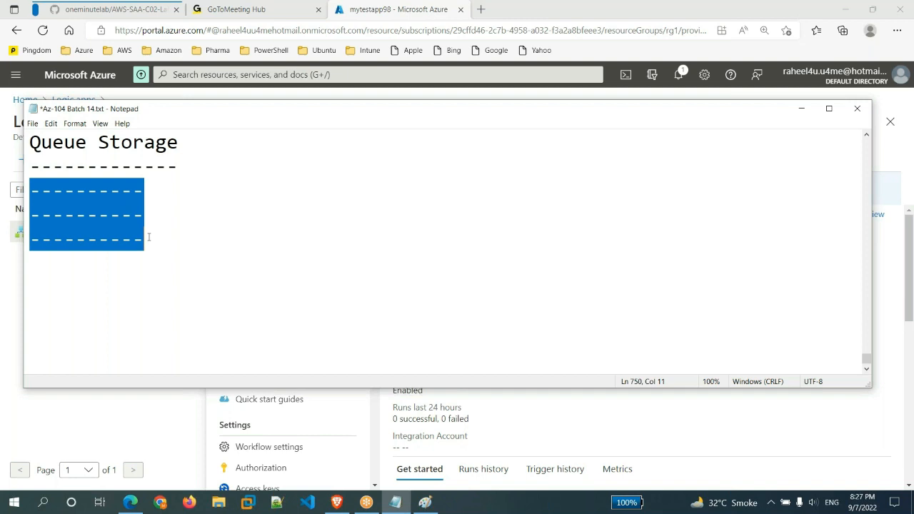
Add two blank lines after the last dashed row in the notes.
click(148, 237)
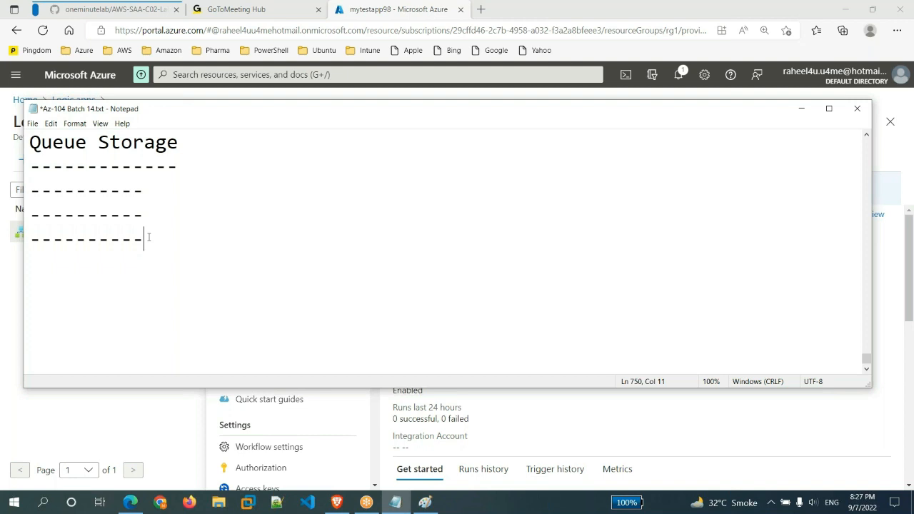
key(Return)
key(Return)
Switch back to the Azure portal in Edge and open its home page.
click(174, 424)
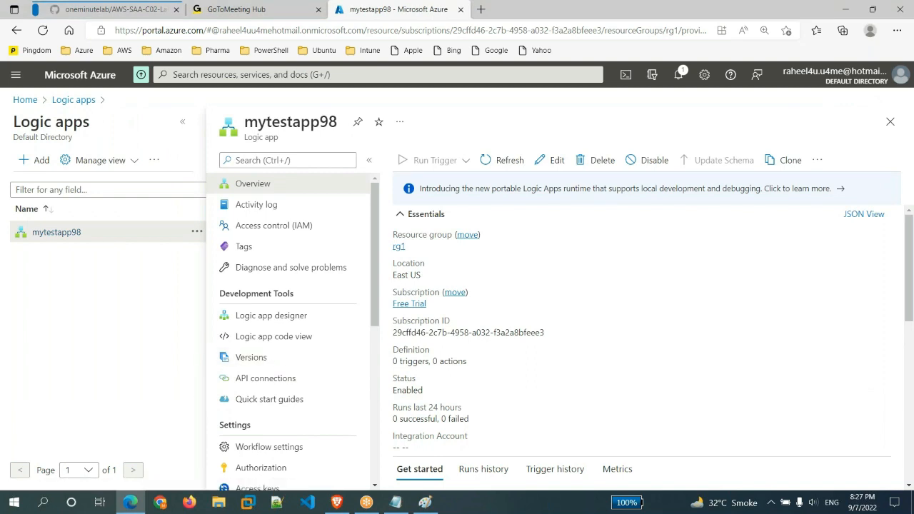
click(25, 99)
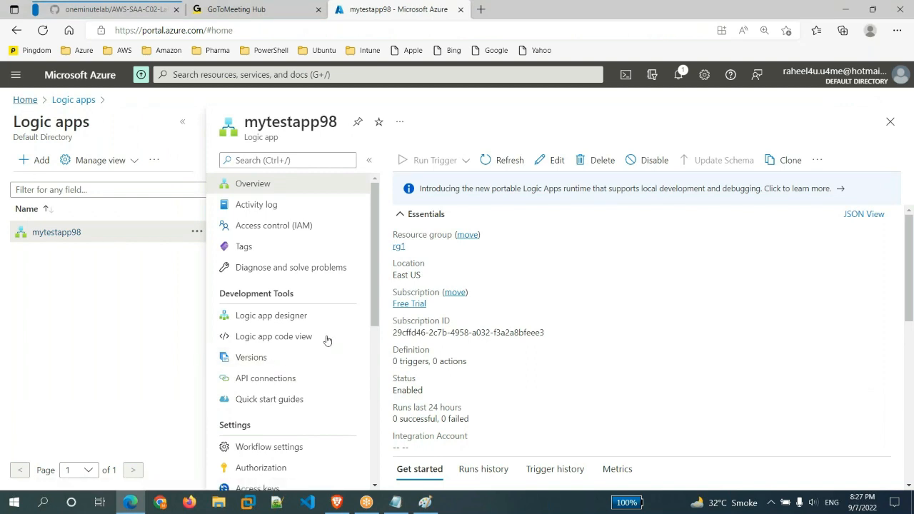
Open the queues of the myteststorage00921 storage account and add a queue named mytestqu0092.
click(377, 321)
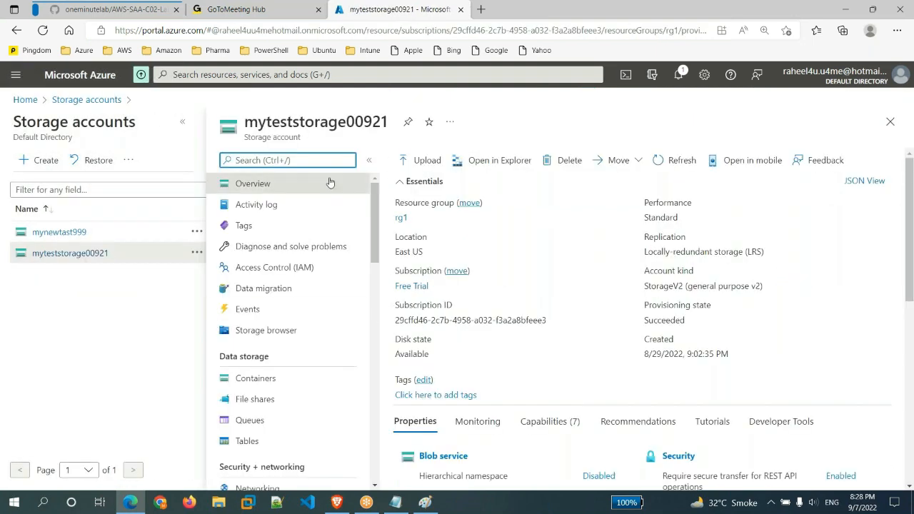
click(256, 426)
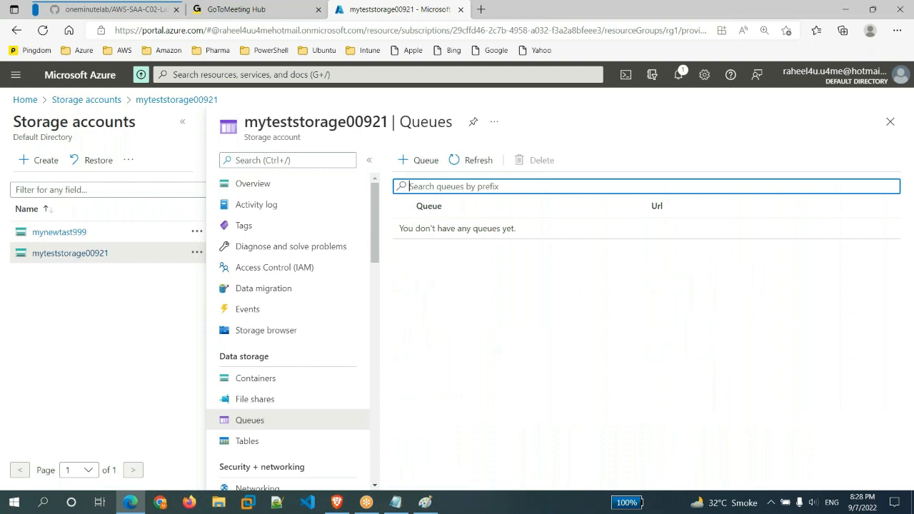
click(421, 163)
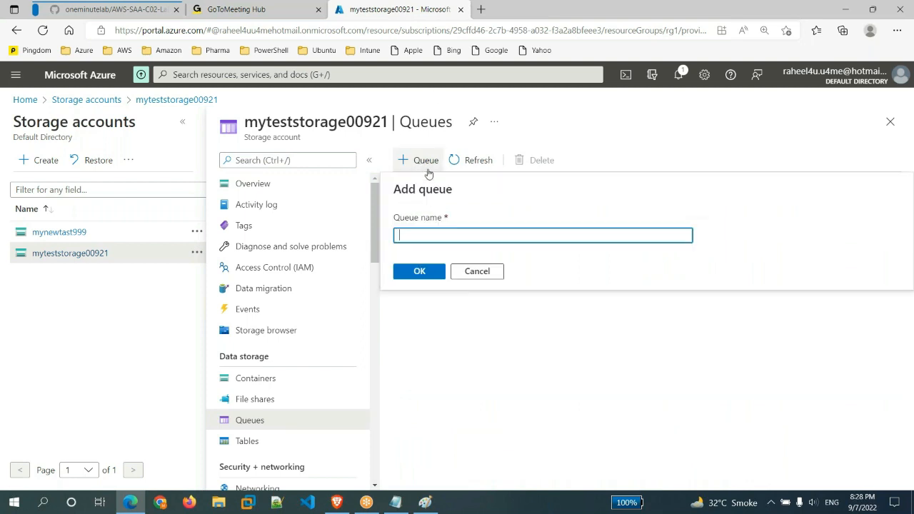
text(my)
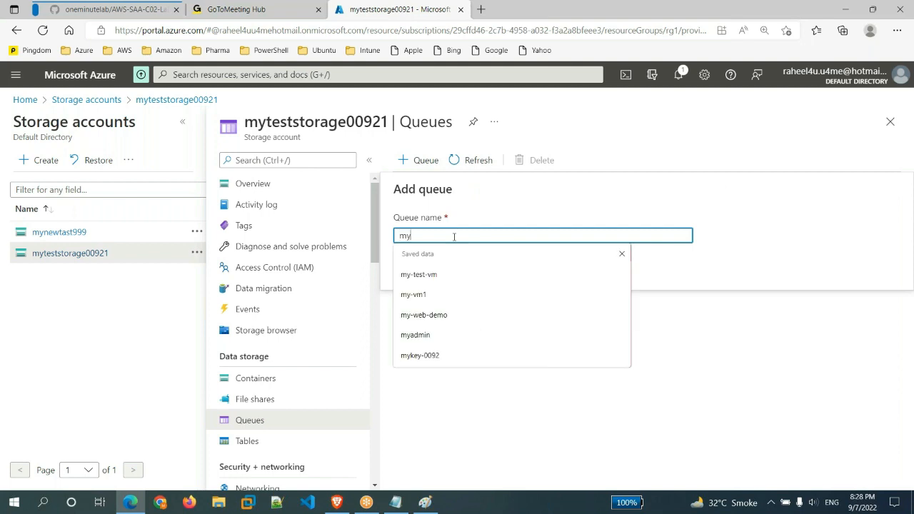
text(testqu0092)
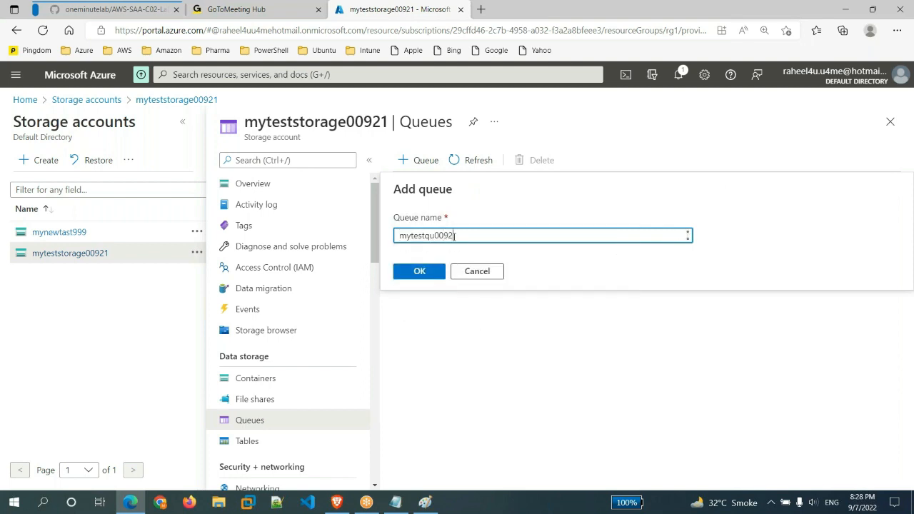
click(420, 271)
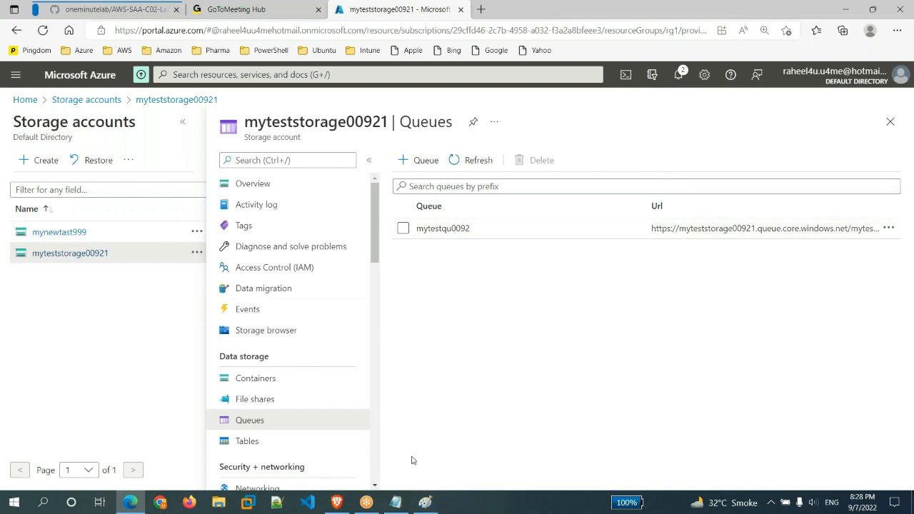
Minimize the browser and the Notepad notes, and launch Microsoft Azure Storage Explorer.
click(847, 10)
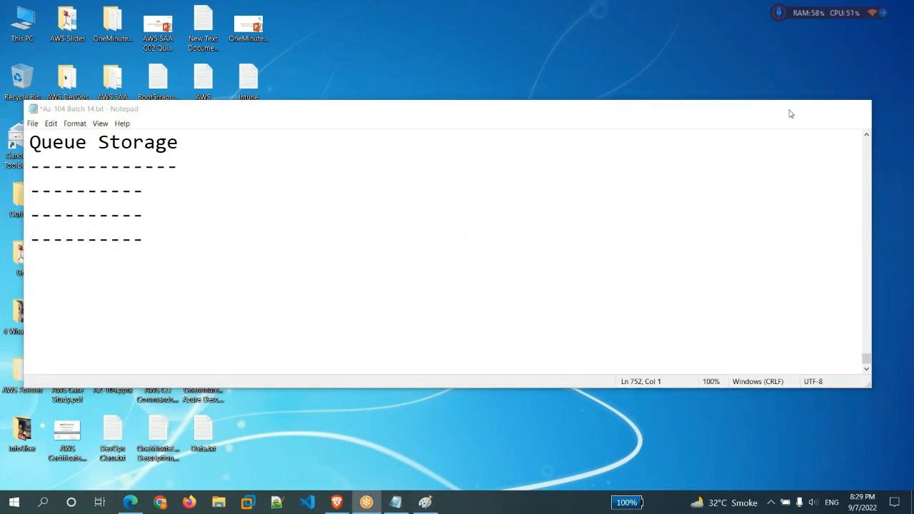
click(801, 108)
key(super)
click(137, 147)
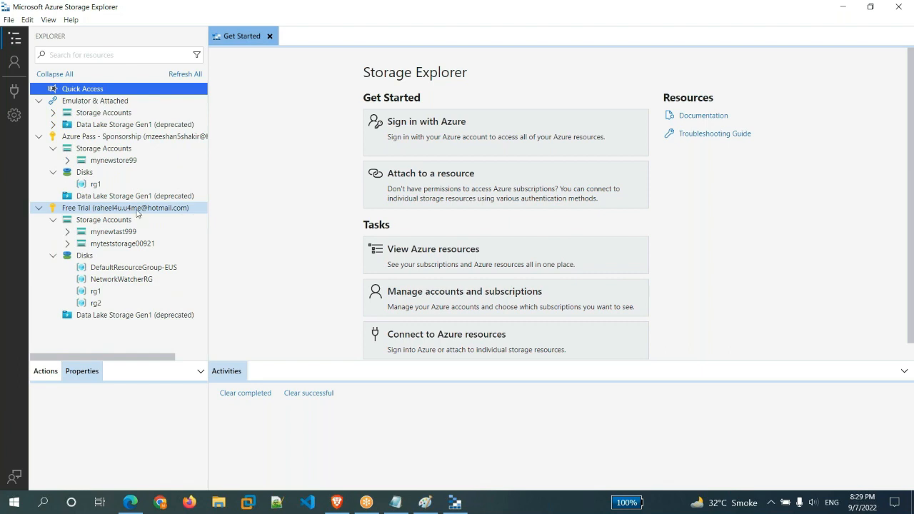
Expand myteststorage00921 under the Free Trial subscription and open its mytestqu0092 queue.
click(70, 249)
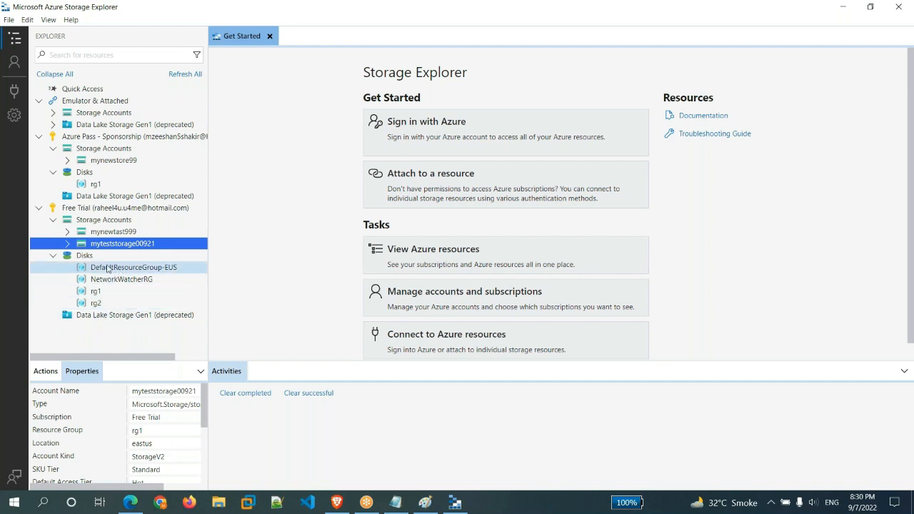
double_click(80, 245)
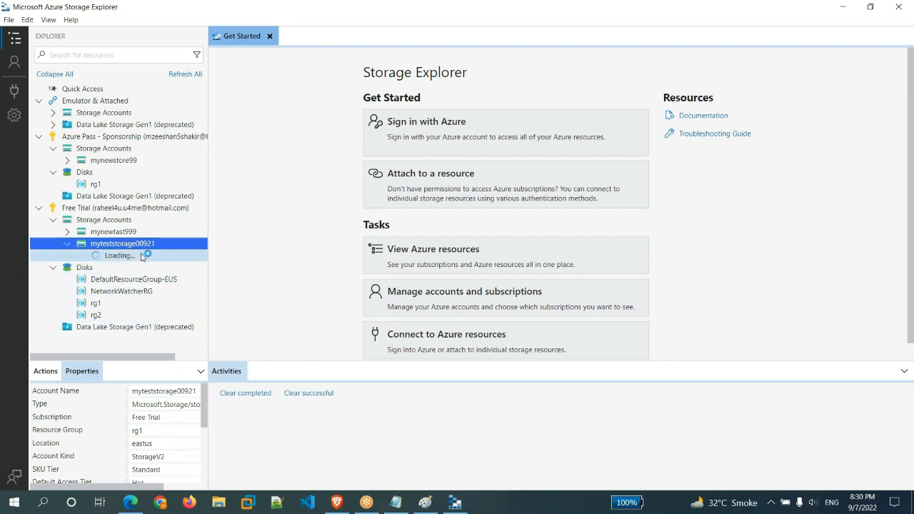
click(84, 280)
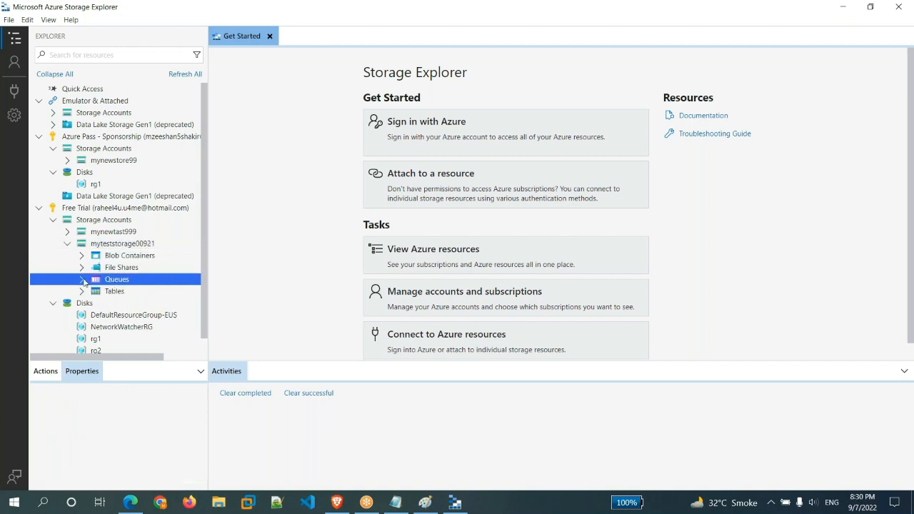
click(83, 280)
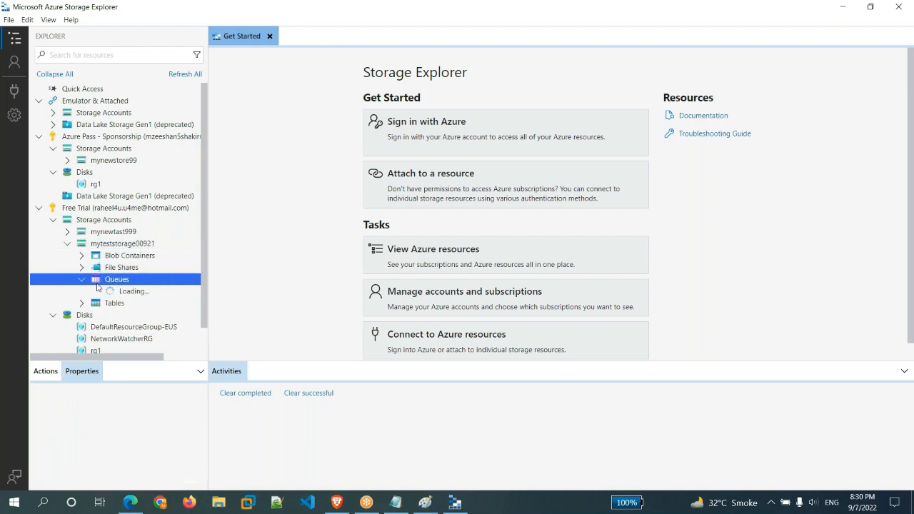
click(140, 293)
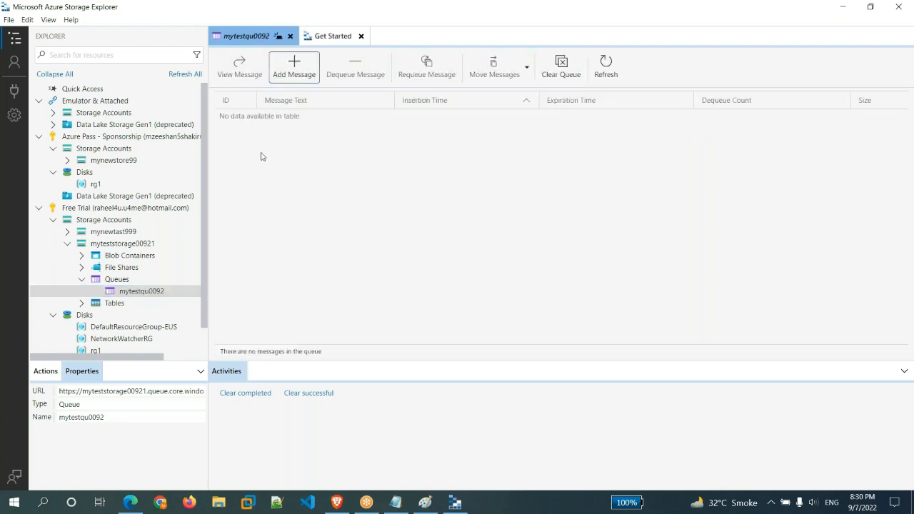
Add a message with the text "This is my message 1" to the mytestqu0092 queue.
click(295, 71)
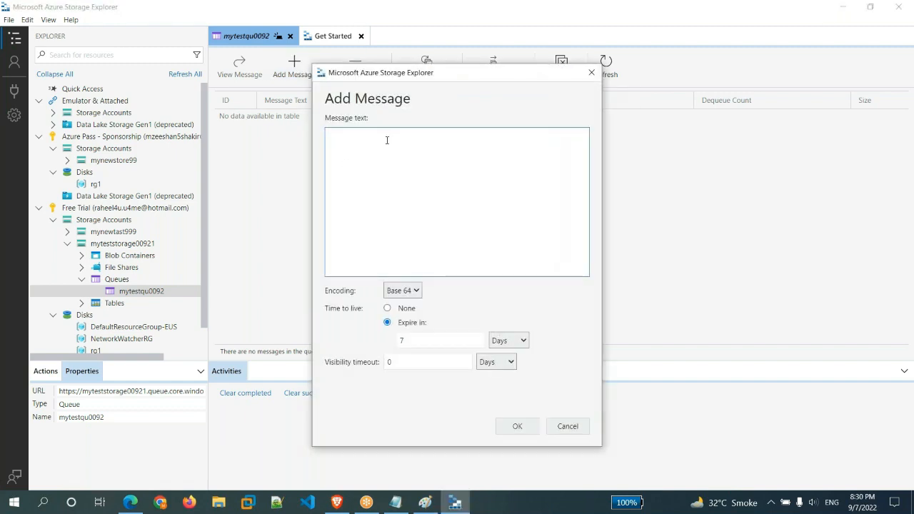
text(This is my message 1)
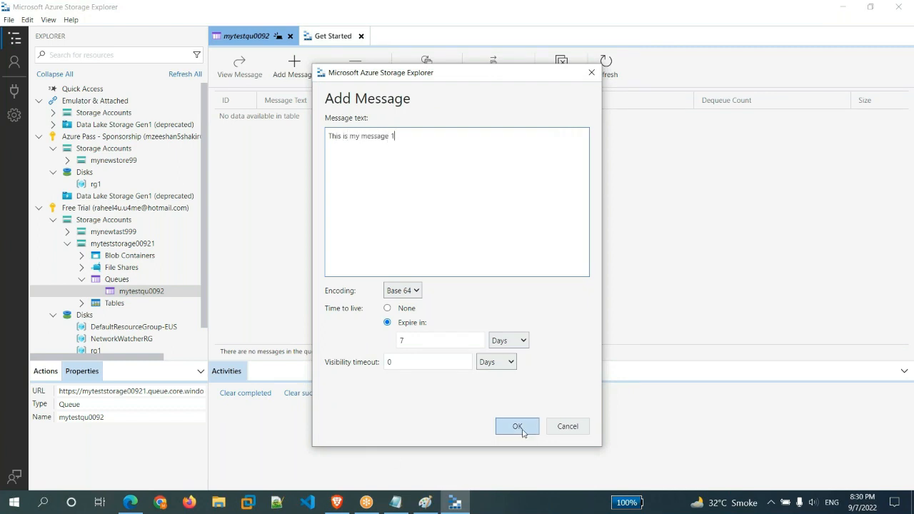
click(519, 428)
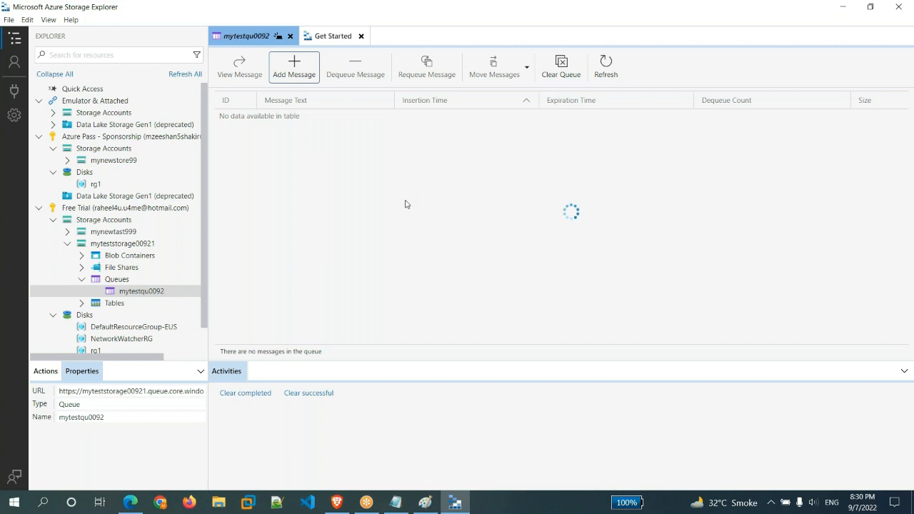
Add a second message with the text "this is my message 2" to the queue.
click(293, 64)
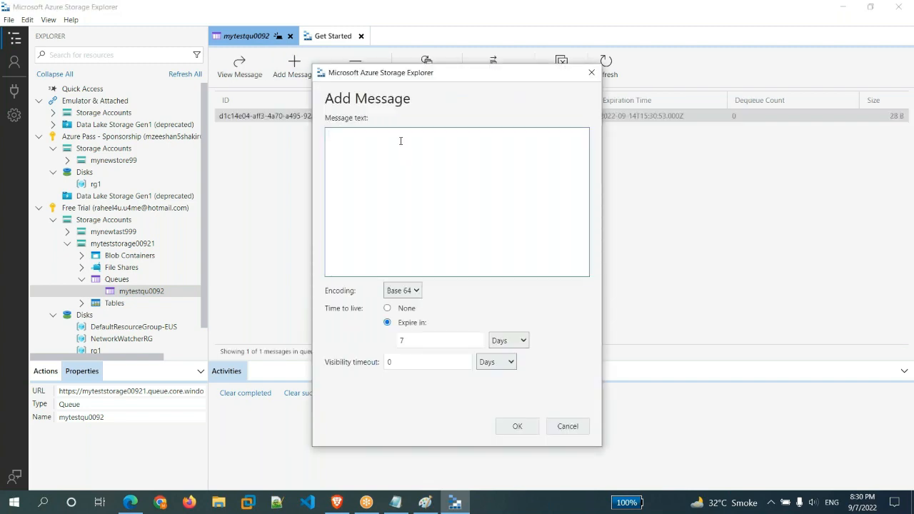
text(this is my message 2)
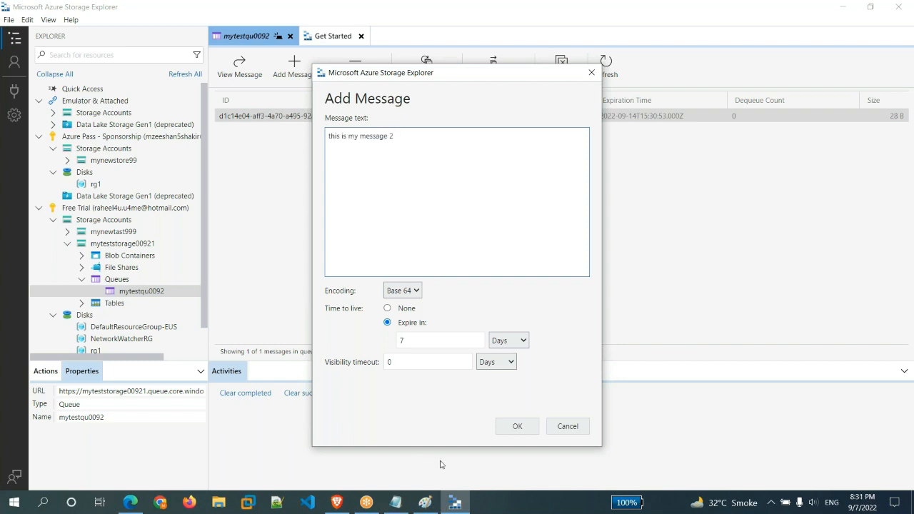
click(512, 431)
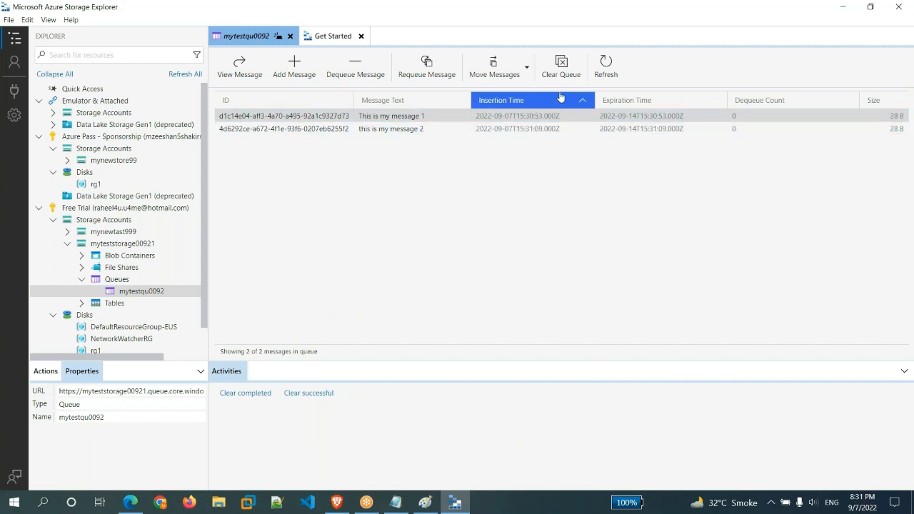
Clear all messages from the mytestqu0092 queue and confirm.
click(313, 117)
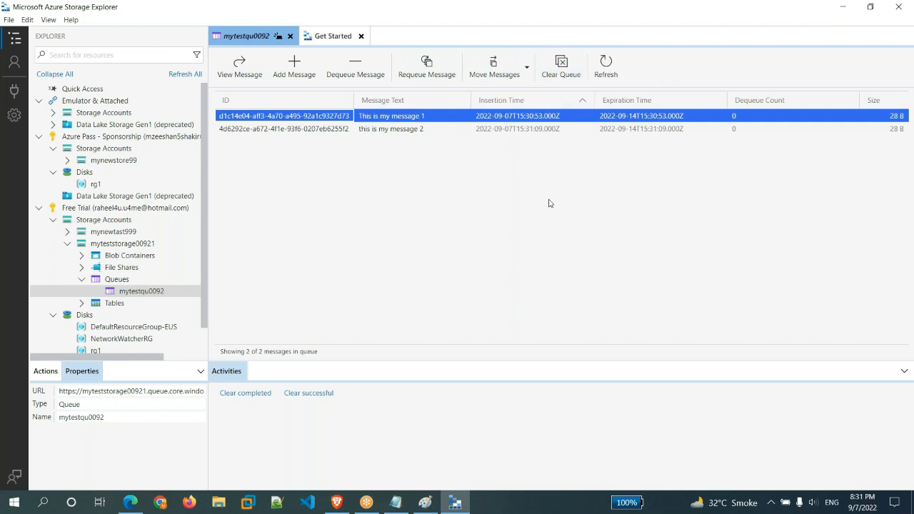
click(515, 294)
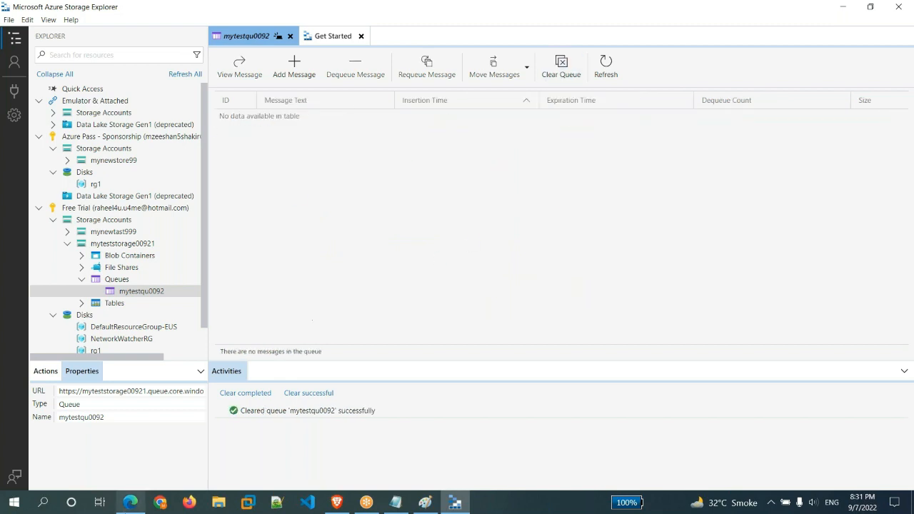
Switch back to the Azure portal in Edge and open the Logic apps list from the home page.
mouse_move(127, 506)
click(129, 503)
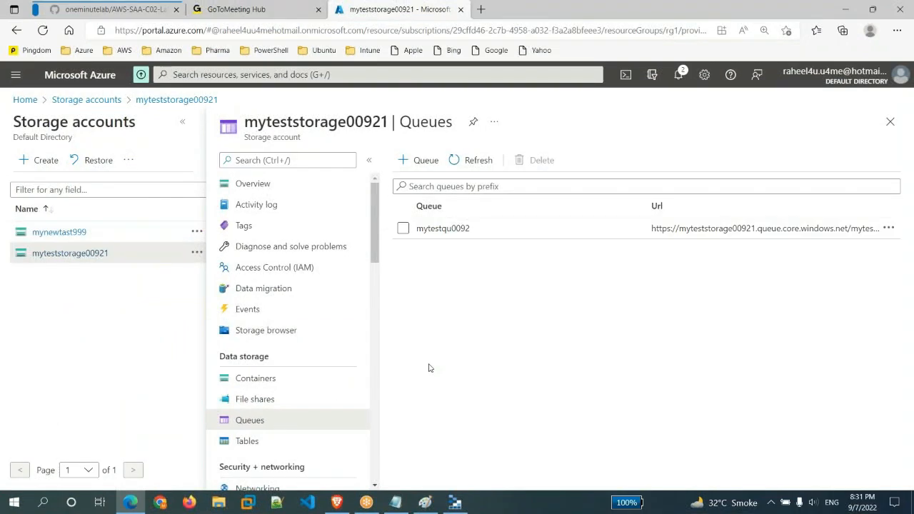
click(58, 84)
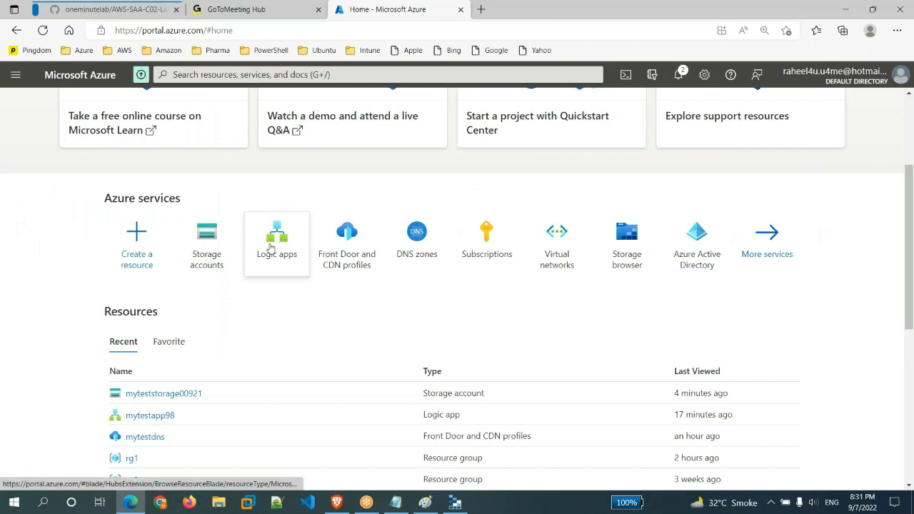
mouse_move(273, 246)
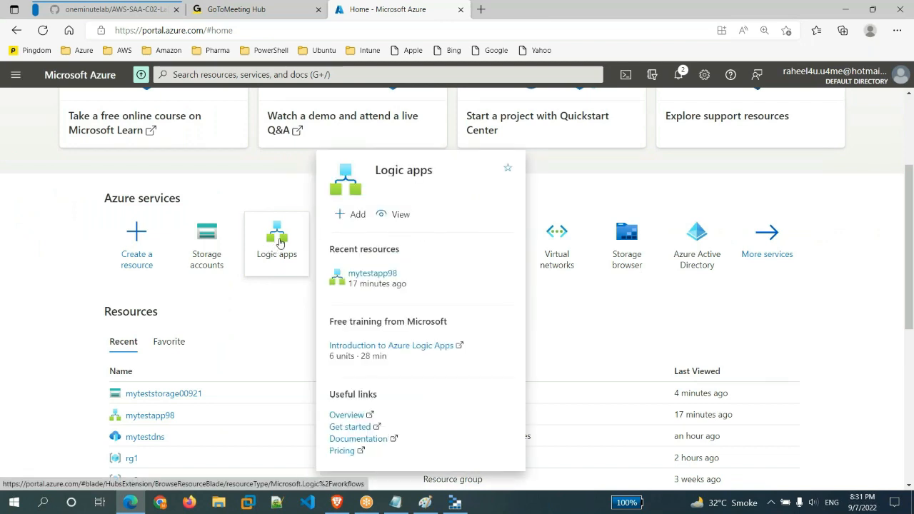
click(280, 243)
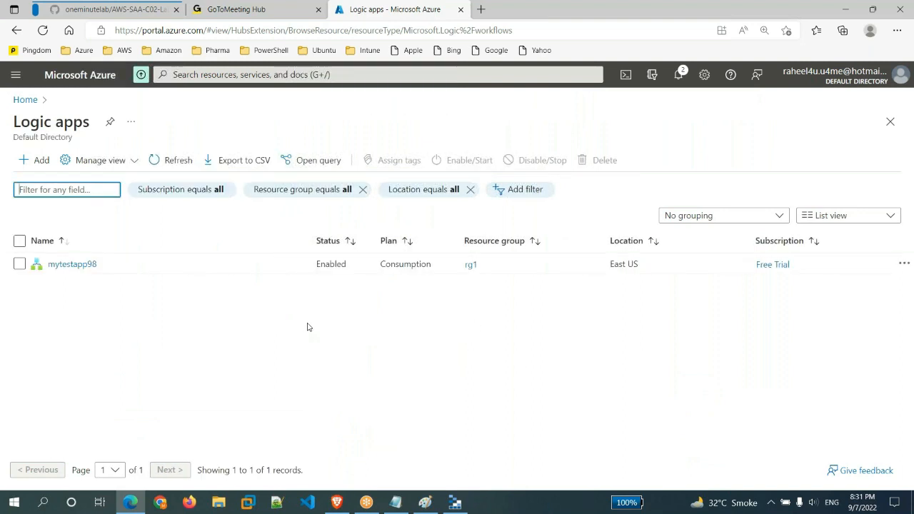
Start creating a new logic app and assign it to the existing resource group rg1.
click(37, 161)
click(269, 227)
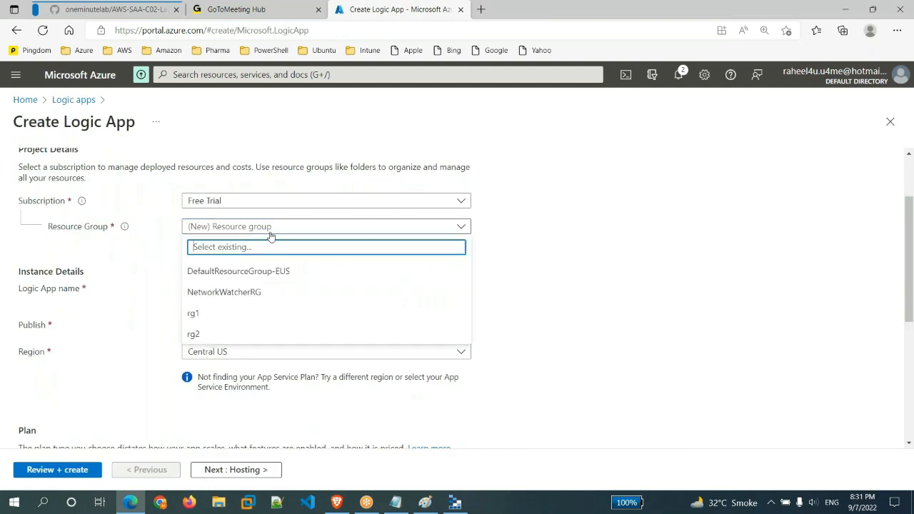
click(248, 318)
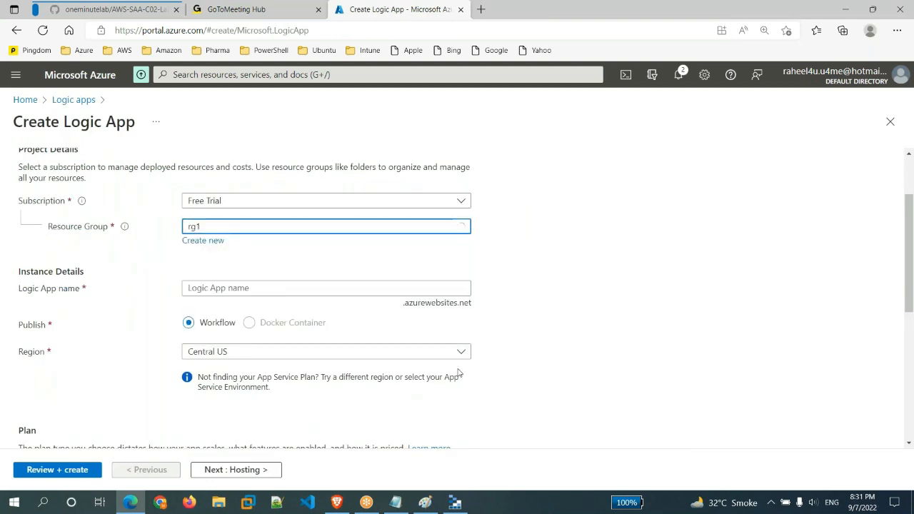
scroll(459, 372, down, 2)
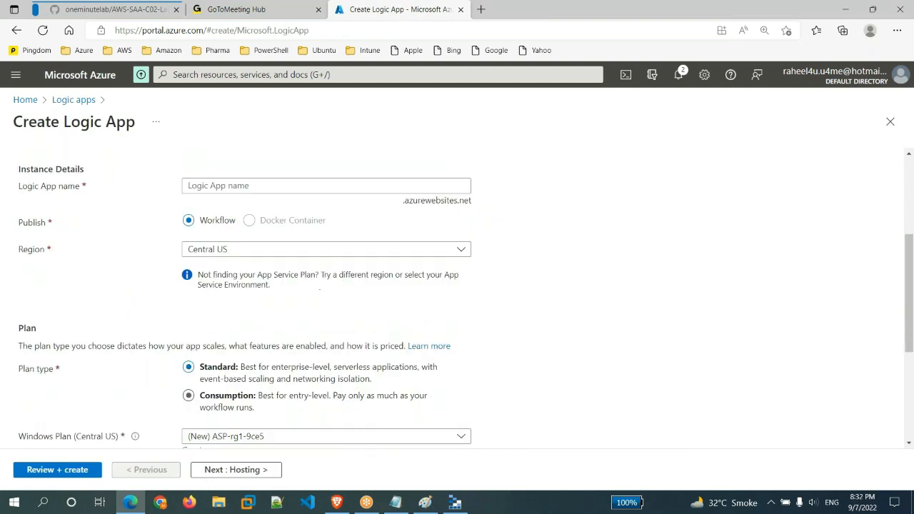
Check the location of myteststorage00921 in a separate portal tab and return to the logic app form.
click(87, 76)
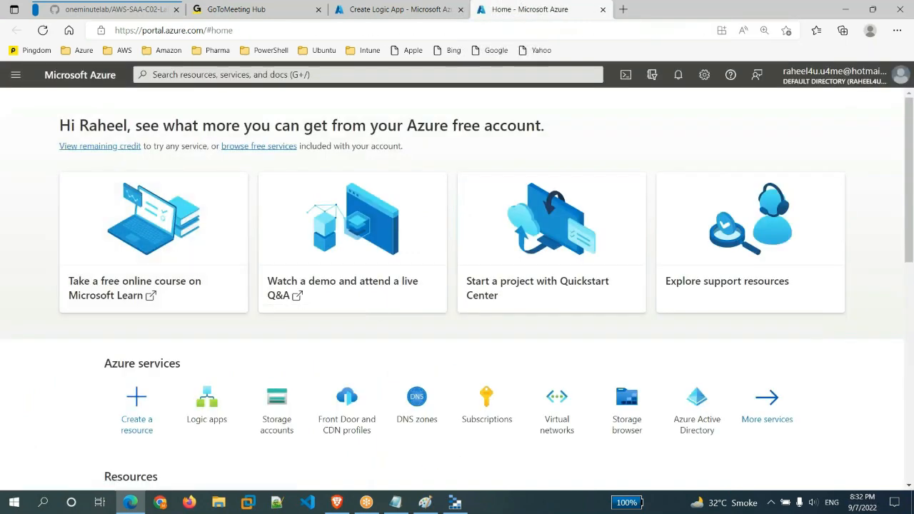
click(278, 405)
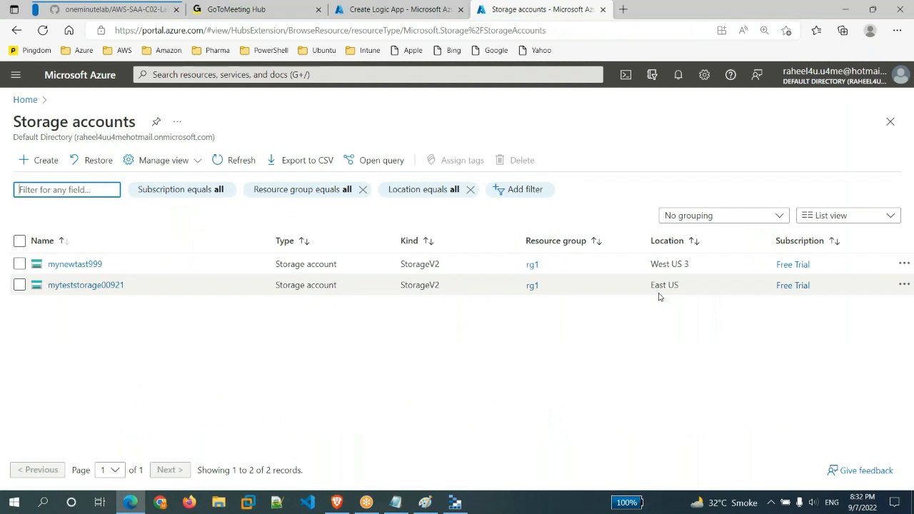
click(398, 10)
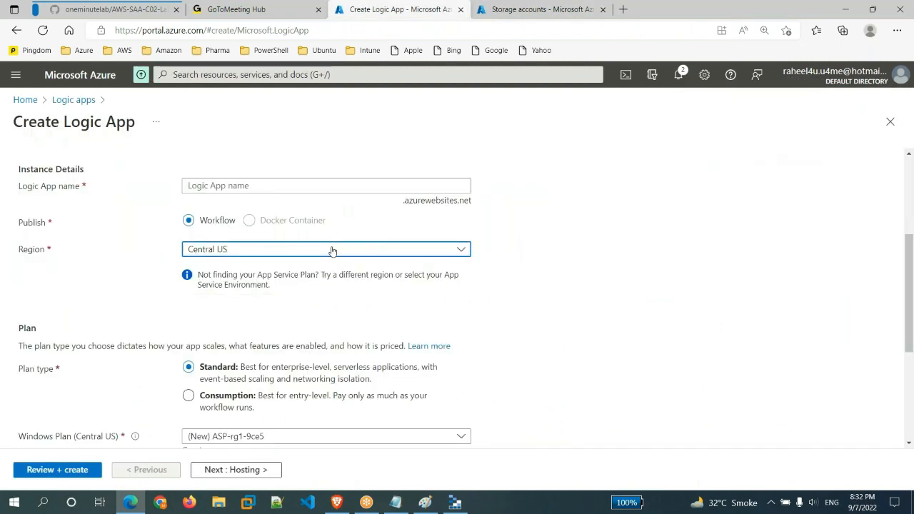
Set the new logic app's region to East US.
click(332, 250)
text(east)
click(207, 398)
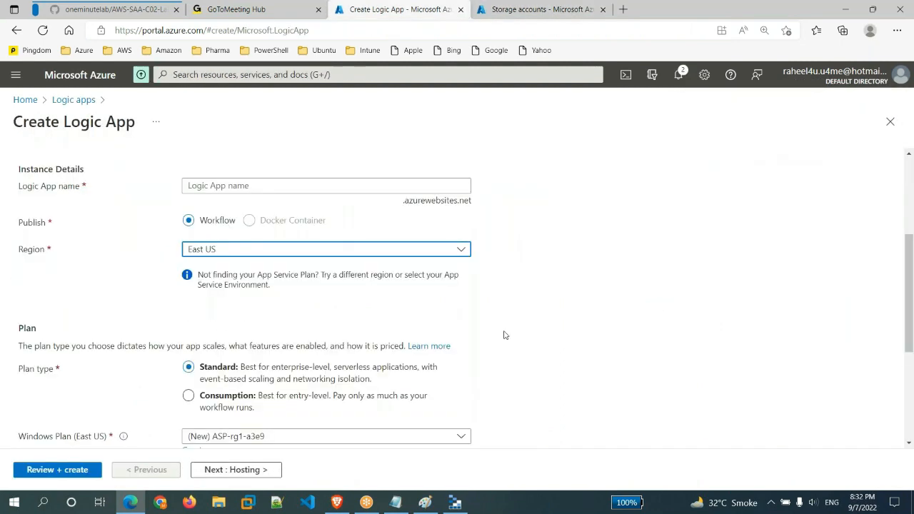
Choose the Consumption plan type for the logic app and submit the form for review.
scroll(504, 334, down, 3)
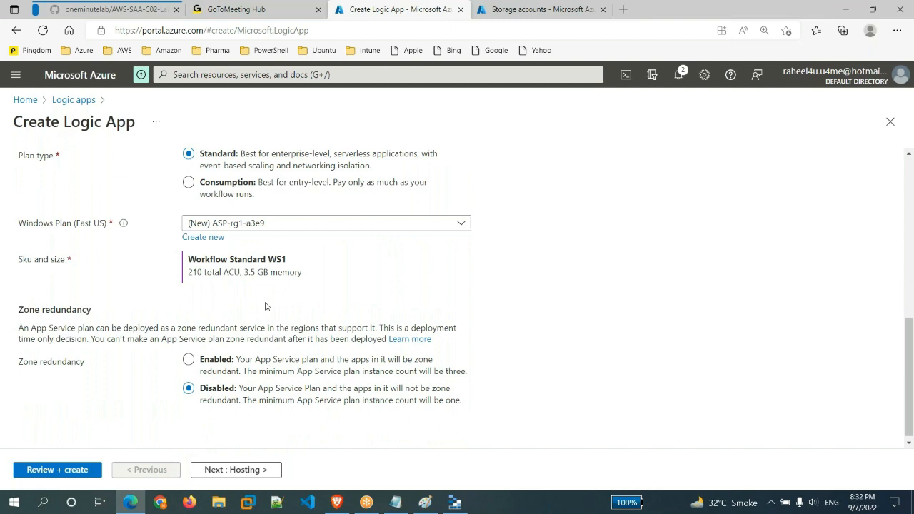
click(188, 182)
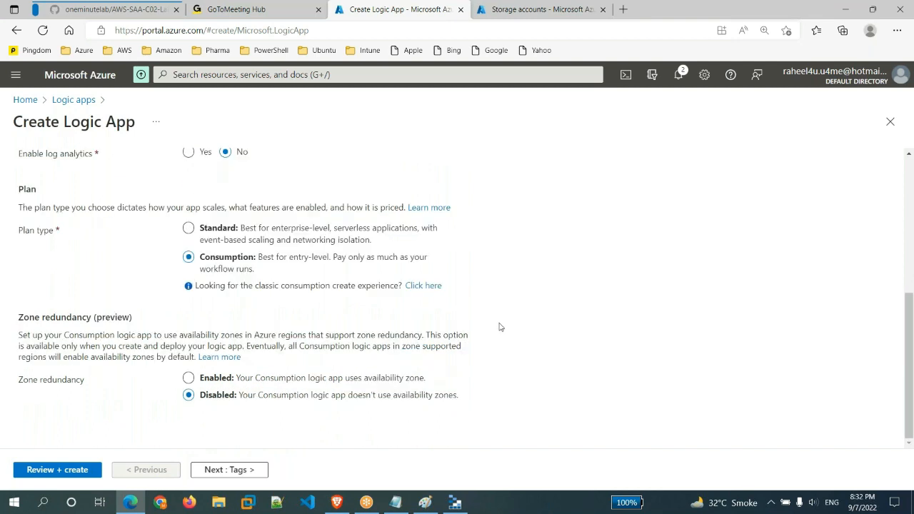
click(51, 470)
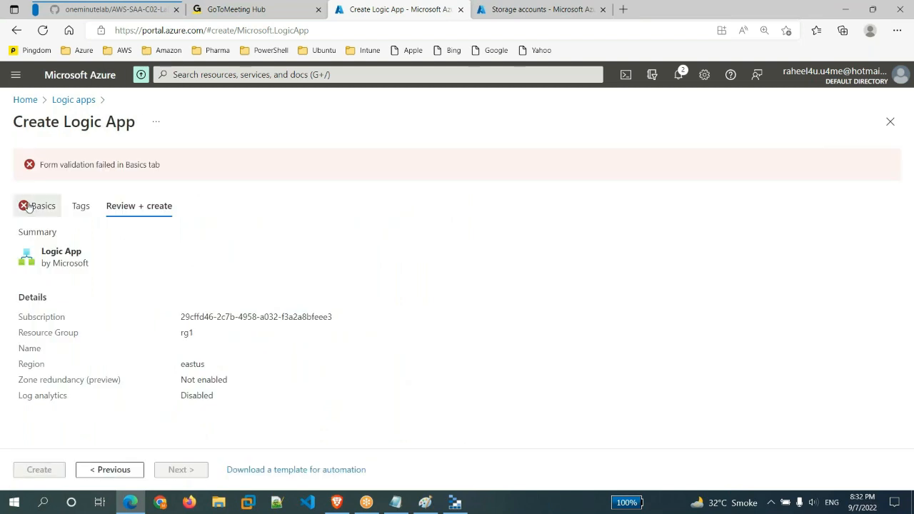
Complete the creation of the logic app with the name mynewLA and open the deployed resource.
click(35, 204)
scroll(507, 350, down, 2)
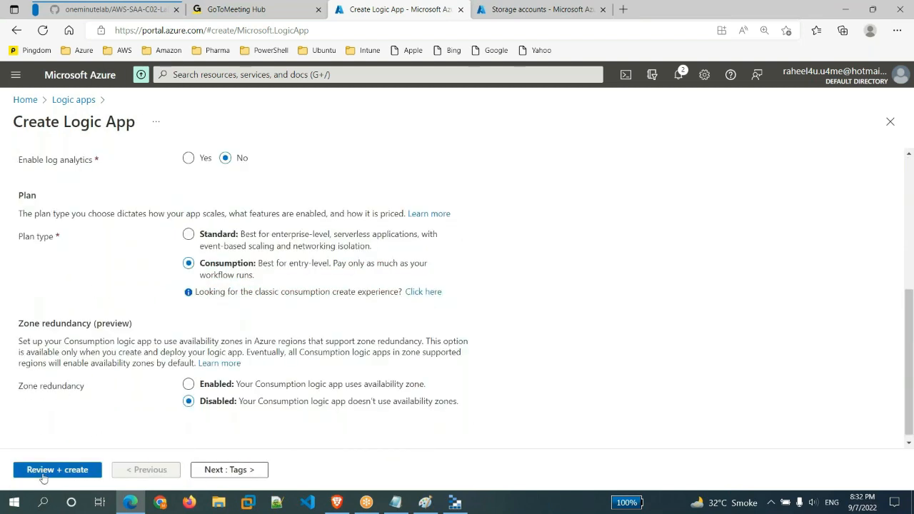
click(22, 473)
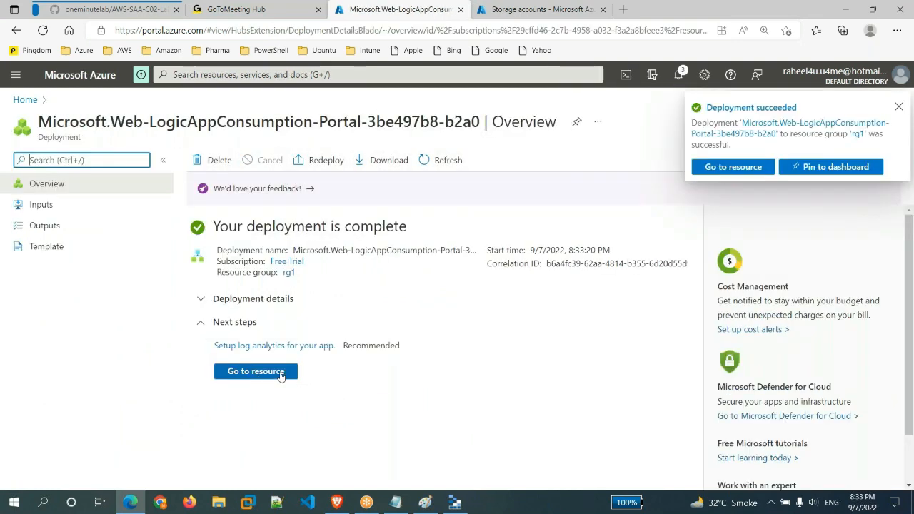
click(246, 375)
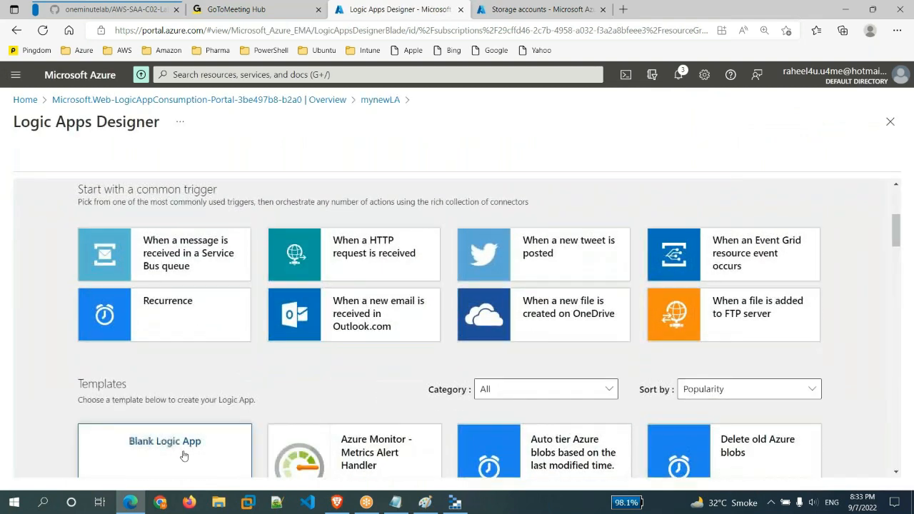
Start from the Blank Logic App template with a "When a HTTP request is received" trigger and insert a new step below it.
scroll(184, 453, down, 3)
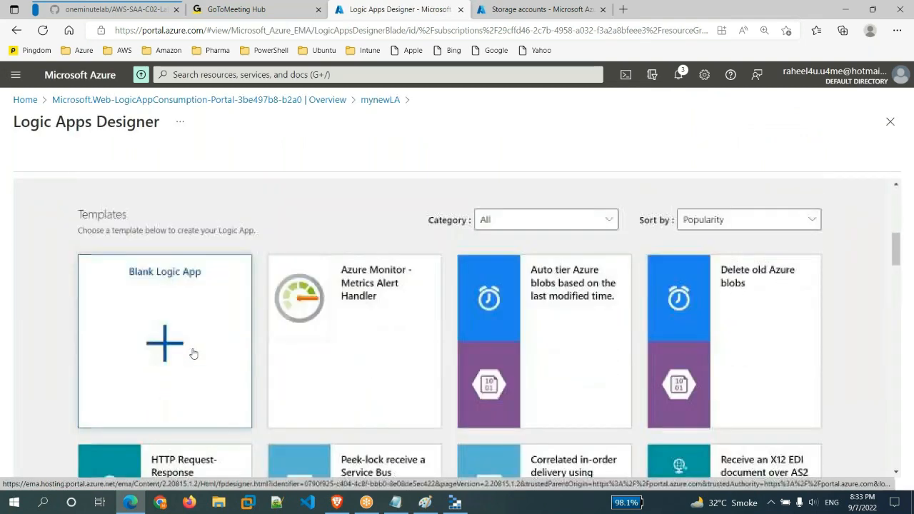
click(192, 353)
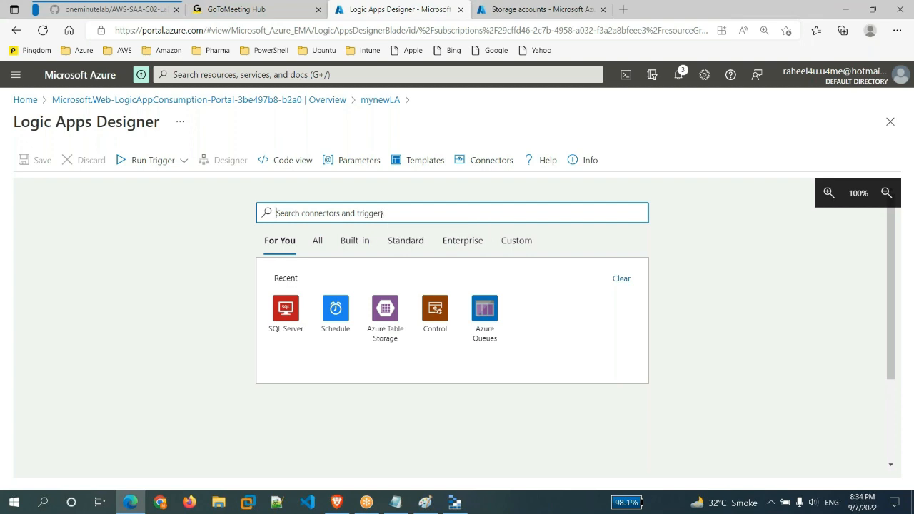
text(request)
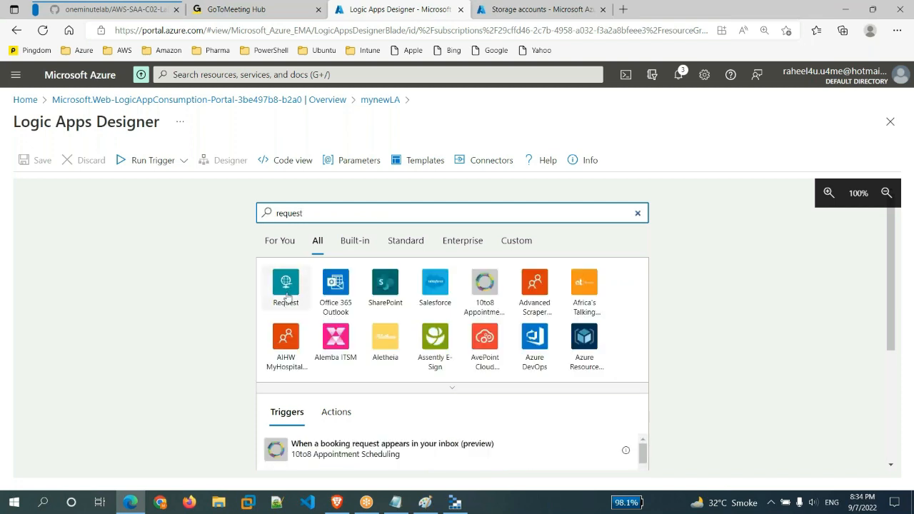
click(286, 294)
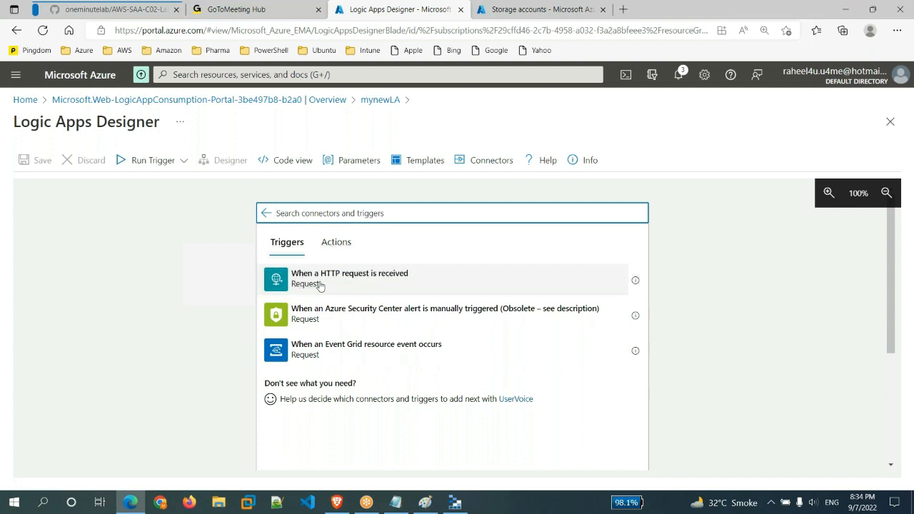
click(355, 286)
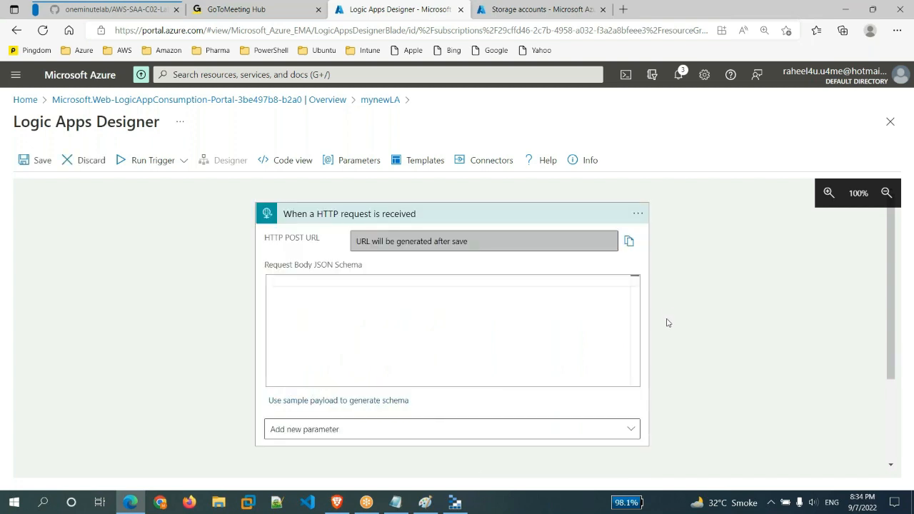
scroll(668, 322, down, 1)
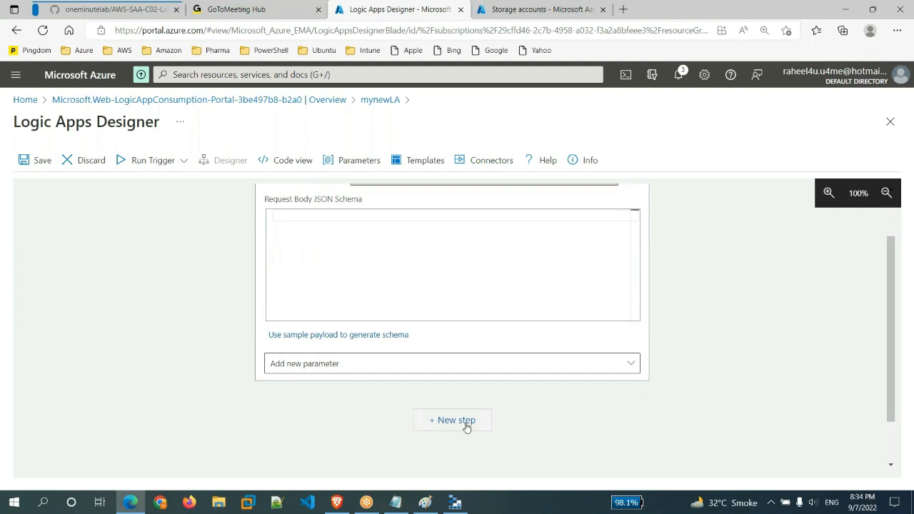
click(467, 424)
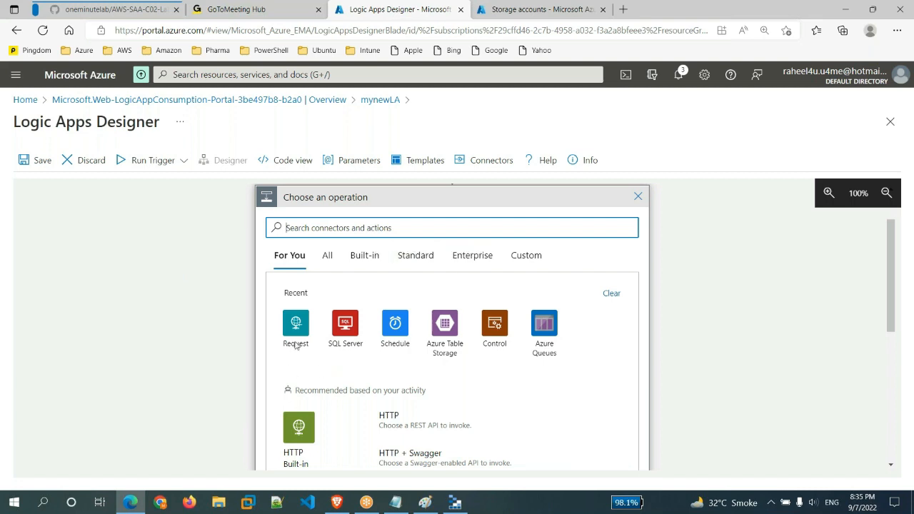
View the queues of the myteststorage00921 storage account in the other portal tab and return to the designer.
click(532, 13)
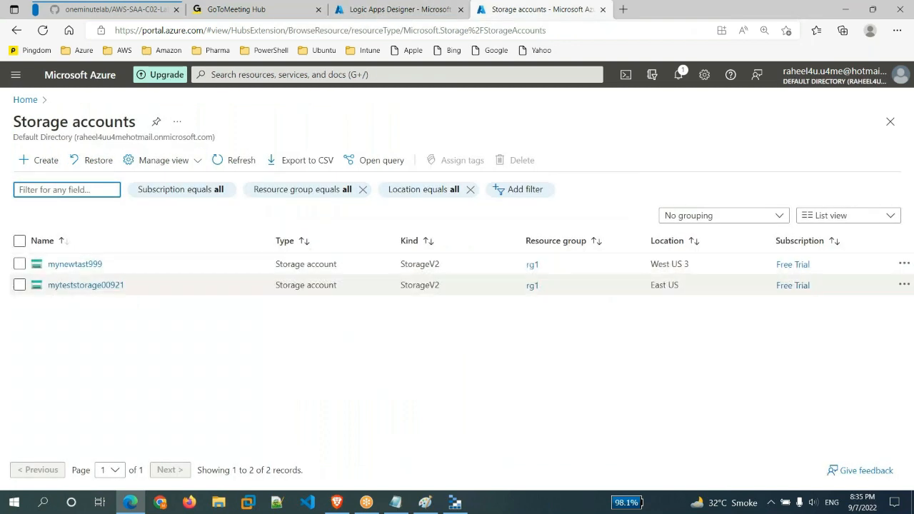
click(57, 288)
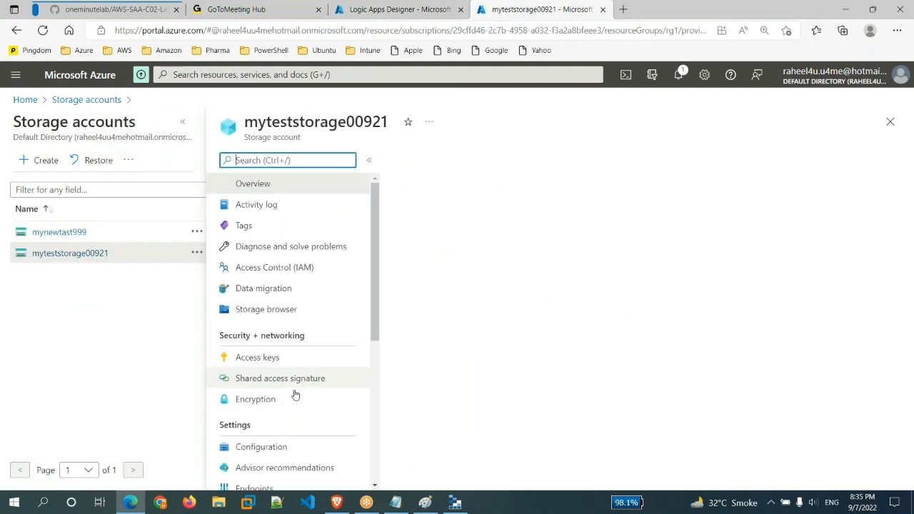
scroll(296, 396, down, 3)
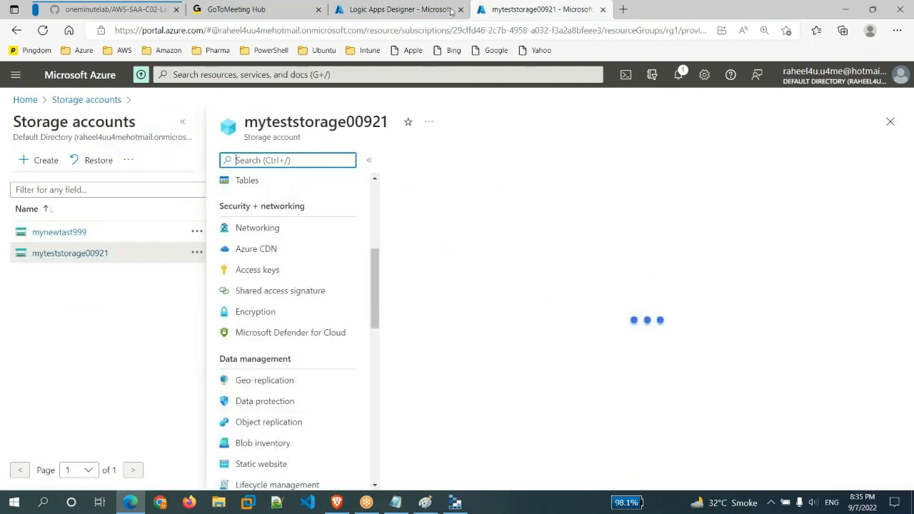
scroll(275, 367, up, 2)
click(252, 329)
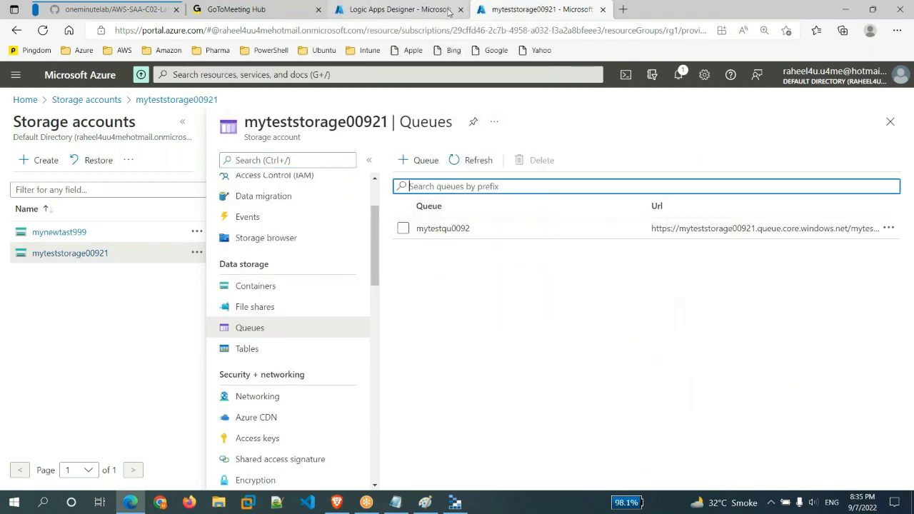
click(400, 9)
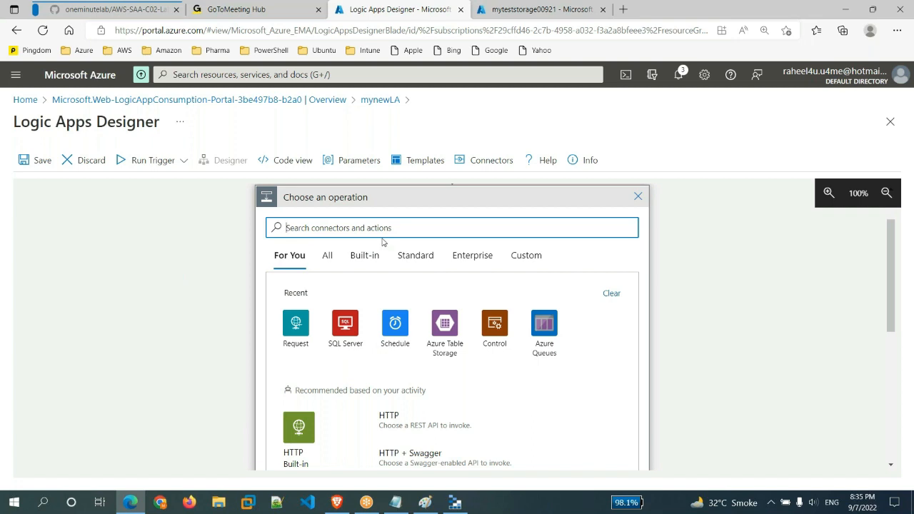
Search the connectors for "azure queue" and list the available Azure Queues actions.
text(azure queue)
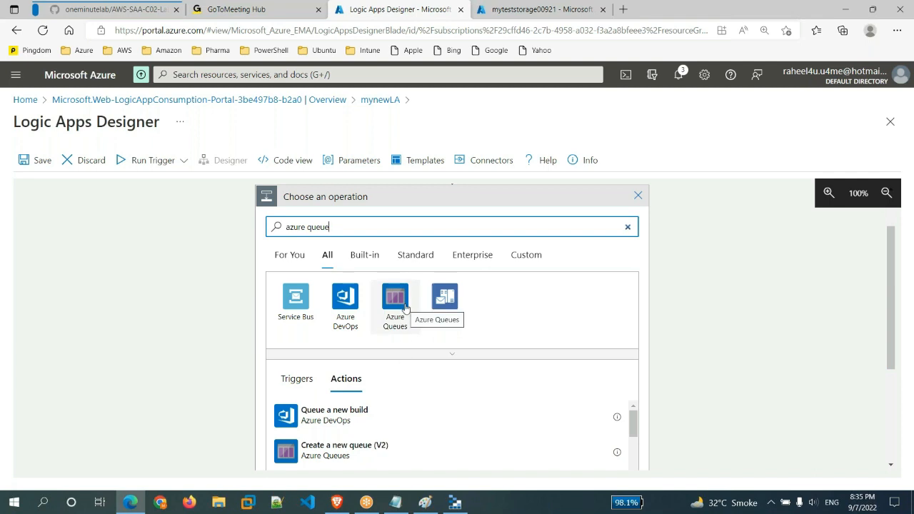
click(396, 299)
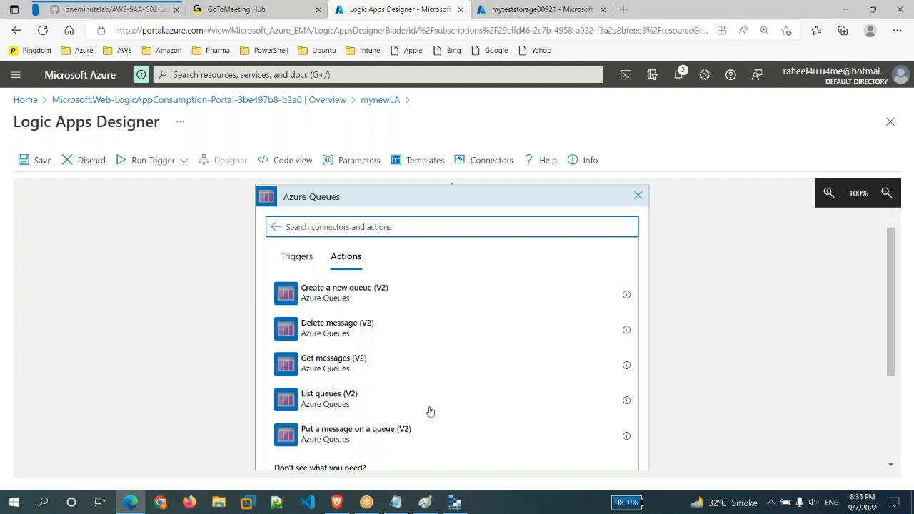
Look at Storage Explorer, write "Add / Put" in the Queue Storage notes in Notepad, and switch back to the browser.
click(455, 502)
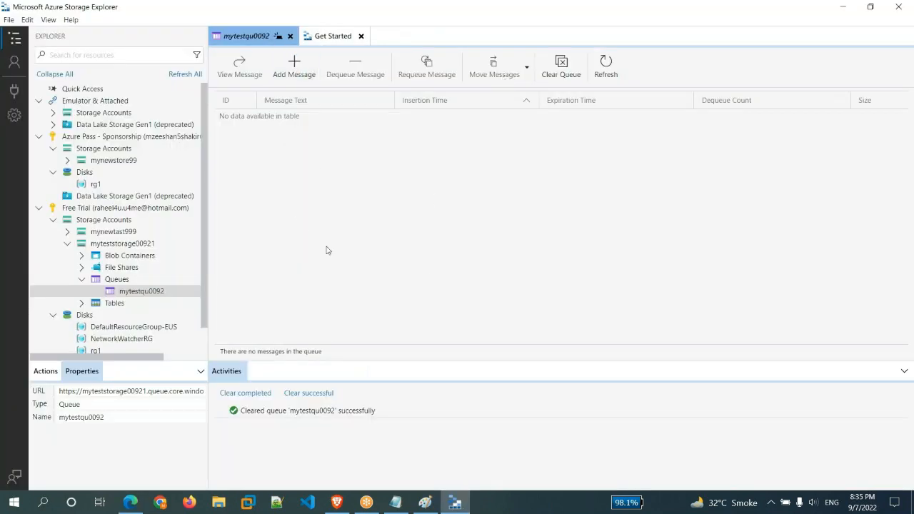
click(395, 502)
text(Add )
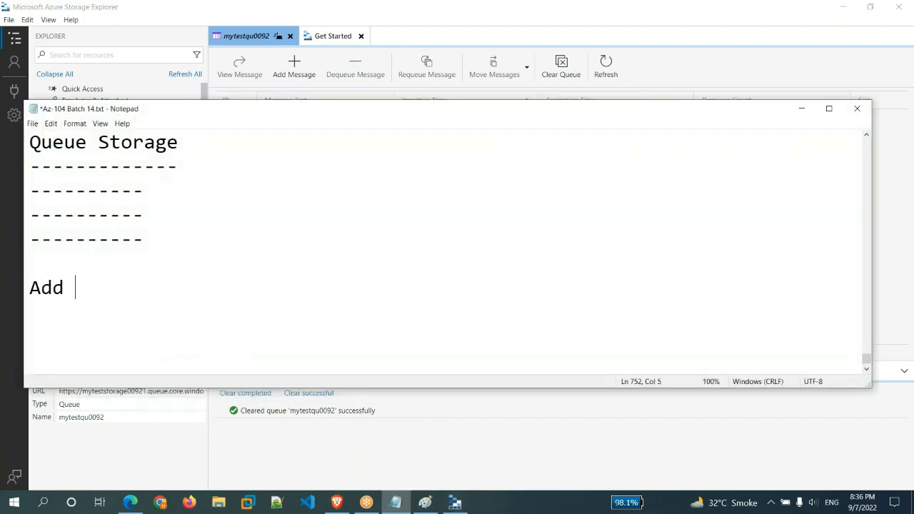
text(/ Put)
key(Return)
click(132, 450)
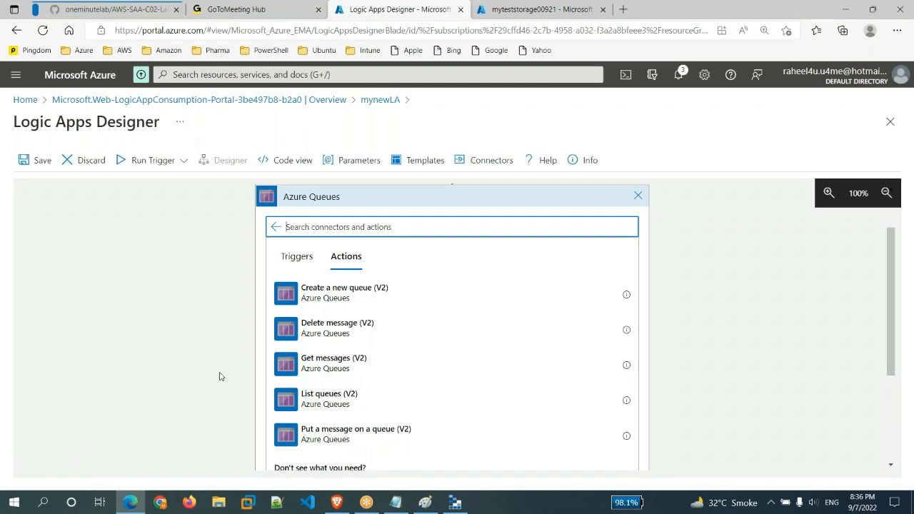
Add the "Put a message on a queue (V2)" action and try the connection settings option myfsaccount0011 as its storage account name.
scroll(436, 354, down, 1)
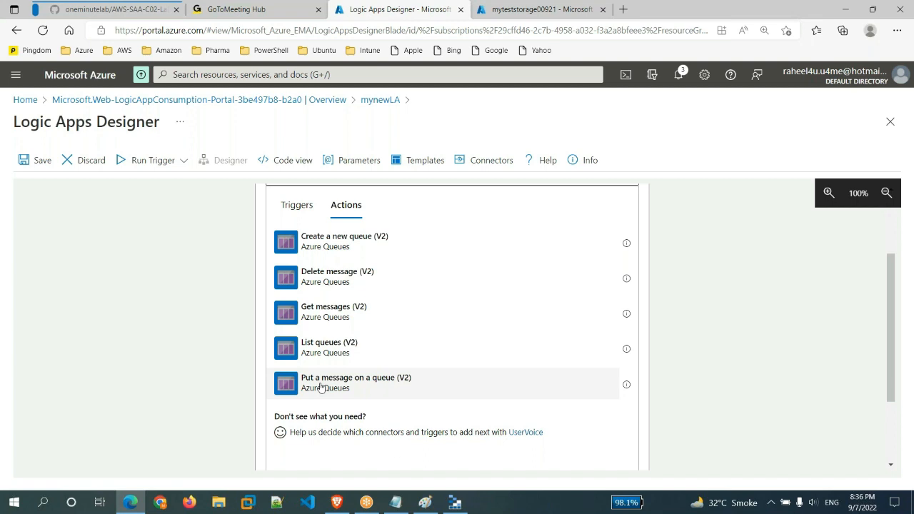
click(320, 387)
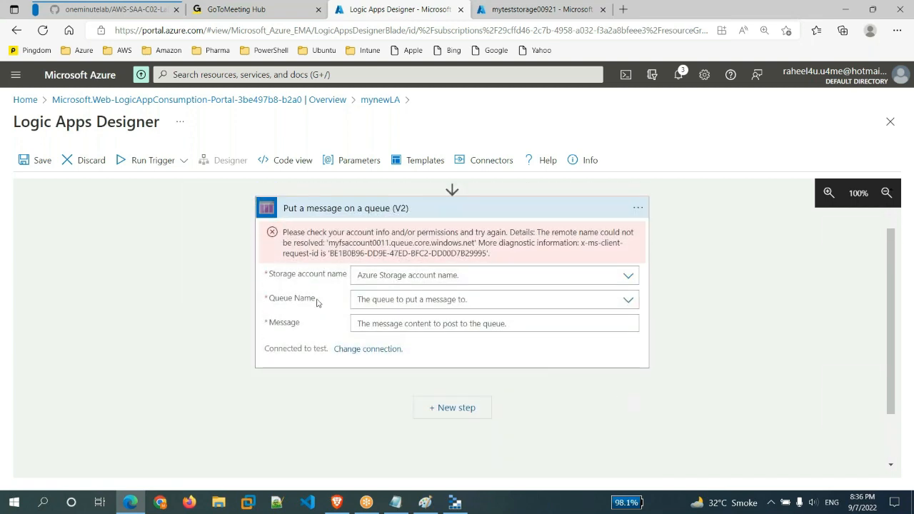
click(627, 277)
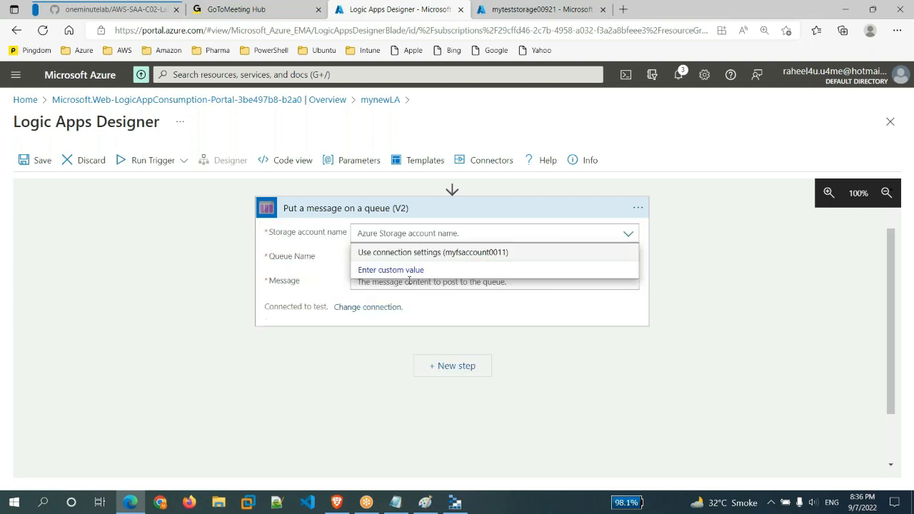
click(488, 257)
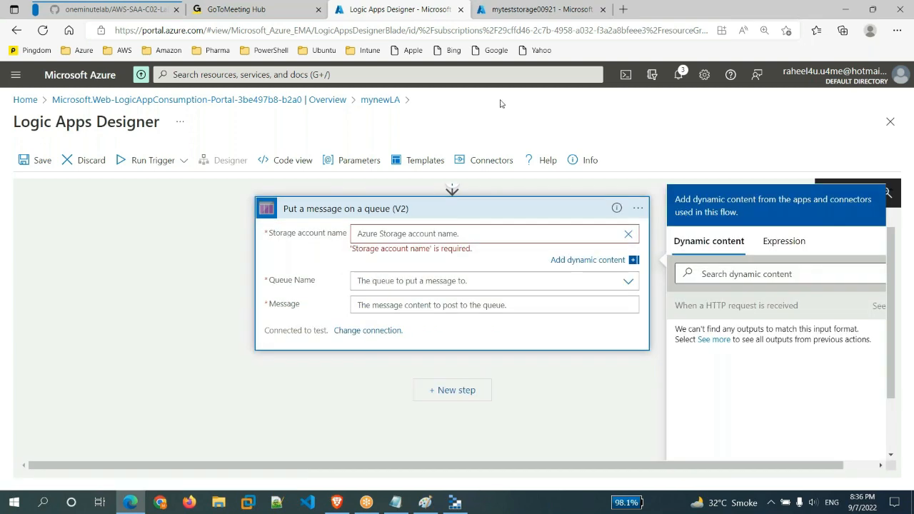
Compare the location of myteststorage00921 with that of mynewLA, leaving the designer and discarding its unsaved edits.
click(536, 12)
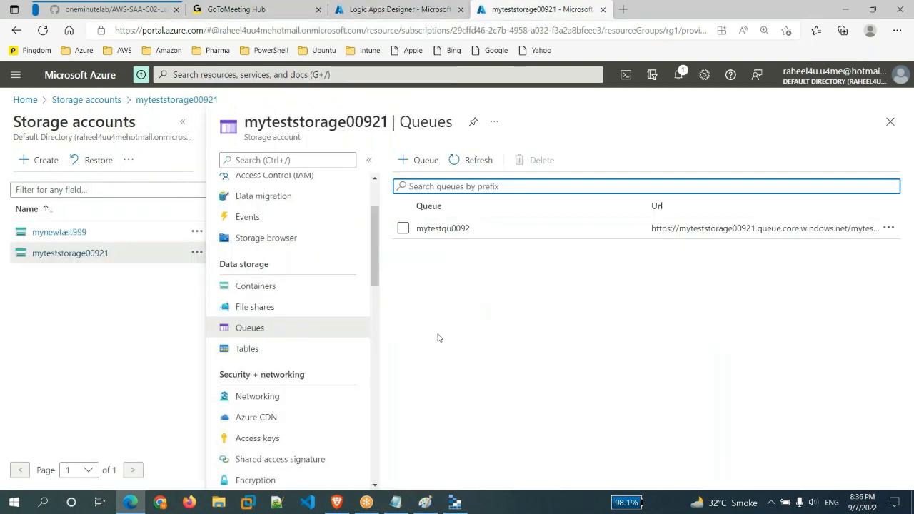
drag(395, 251, 425, 251)
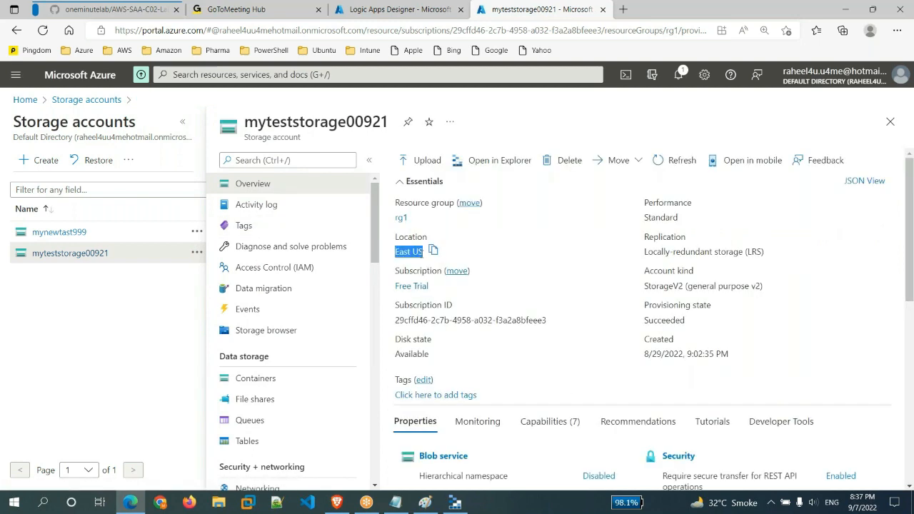
click(400, 10)
scroll(258, 326, up, 1)
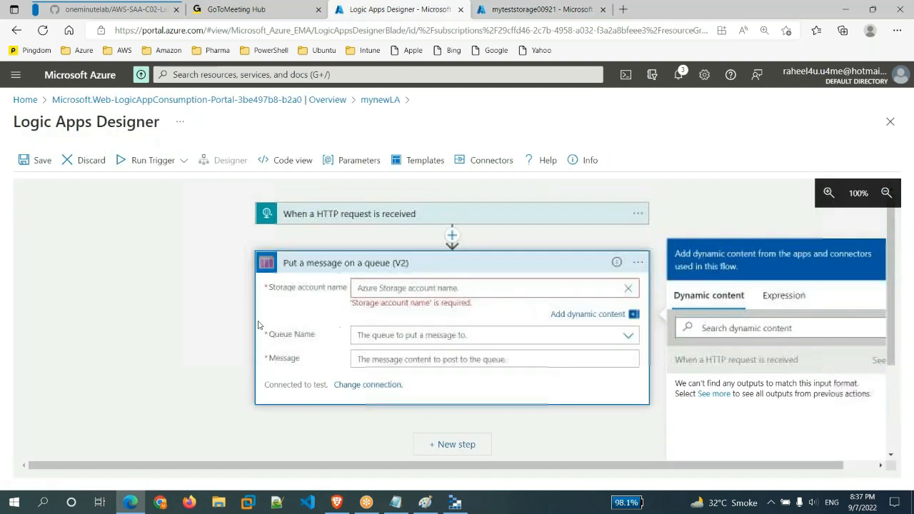
click(378, 99)
click(524, 95)
drag(288, 254, 323, 253)
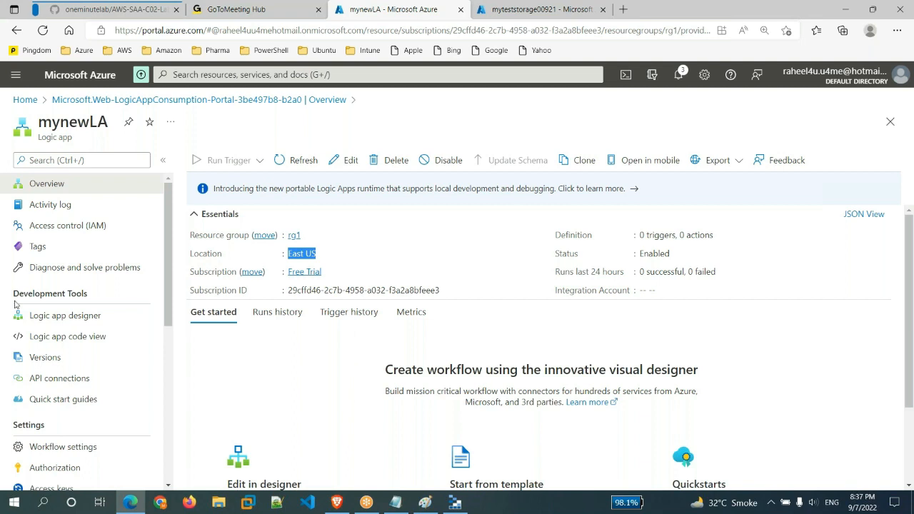
Reopen the logic app designer for mynewLA and start from the Blank Logic App template.
click(61, 319)
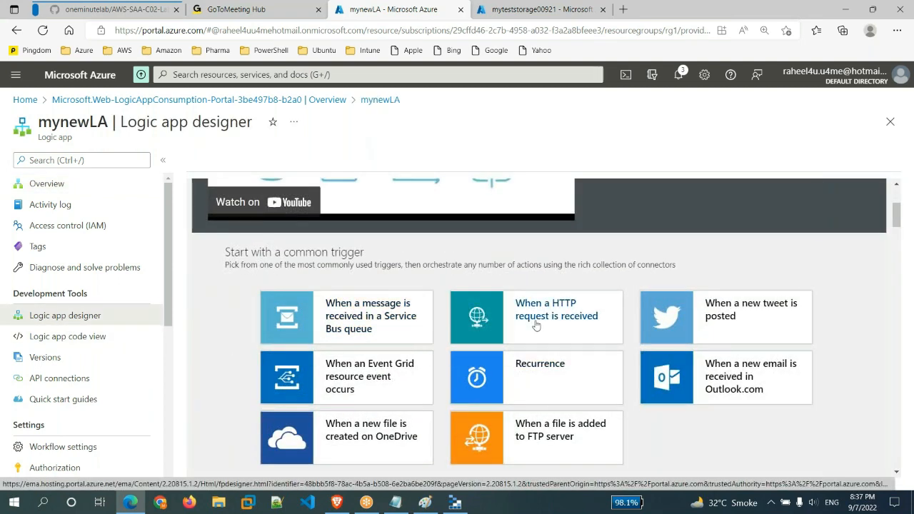
scroll(565, 323, down, 1)
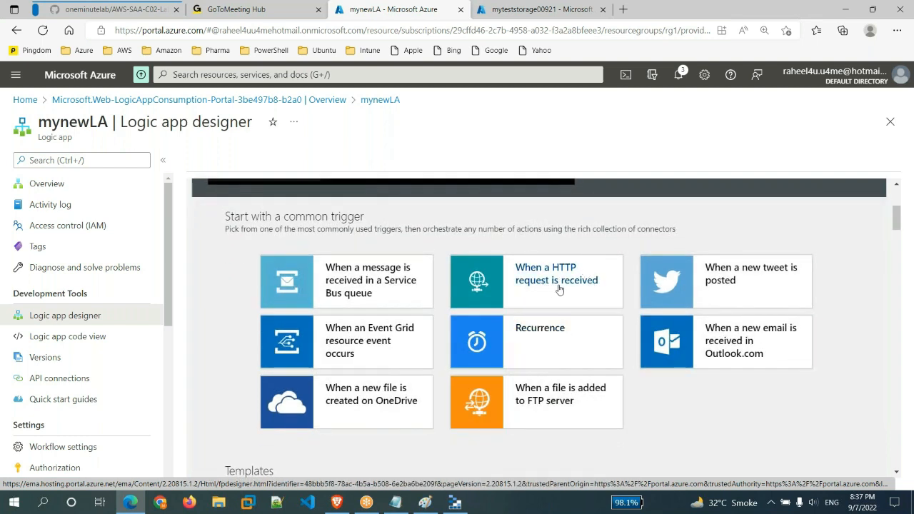
scroll(523, 314, down, 5)
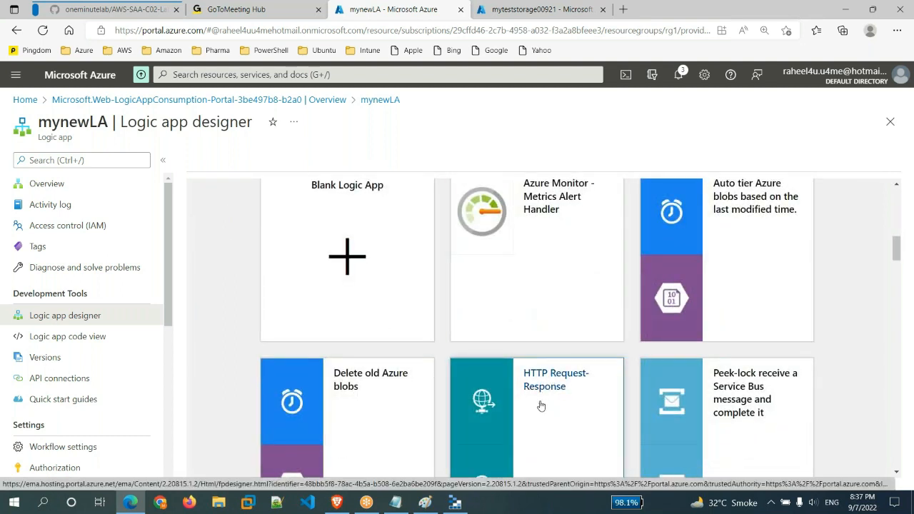
scroll(541, 405, up, 1)
scroll(541, 406, down, 2)
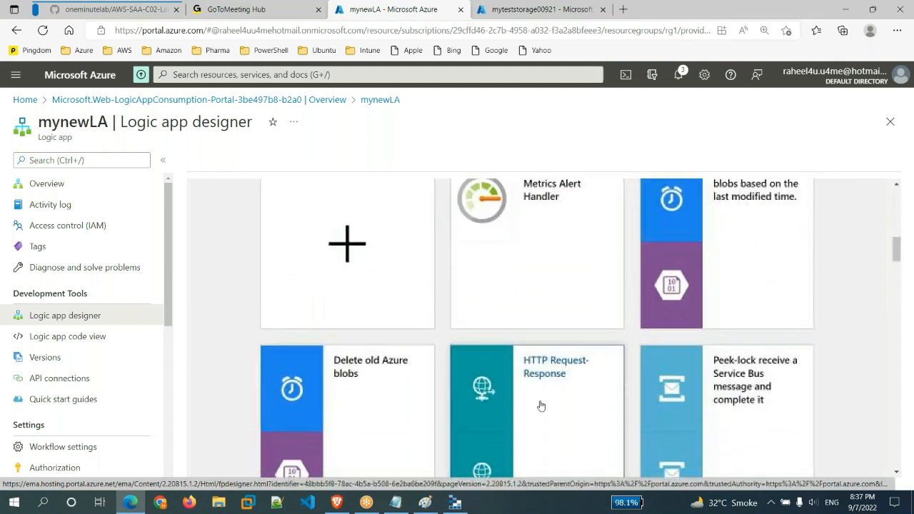
scroll(541, 406, up, 2)
click(331, 435)
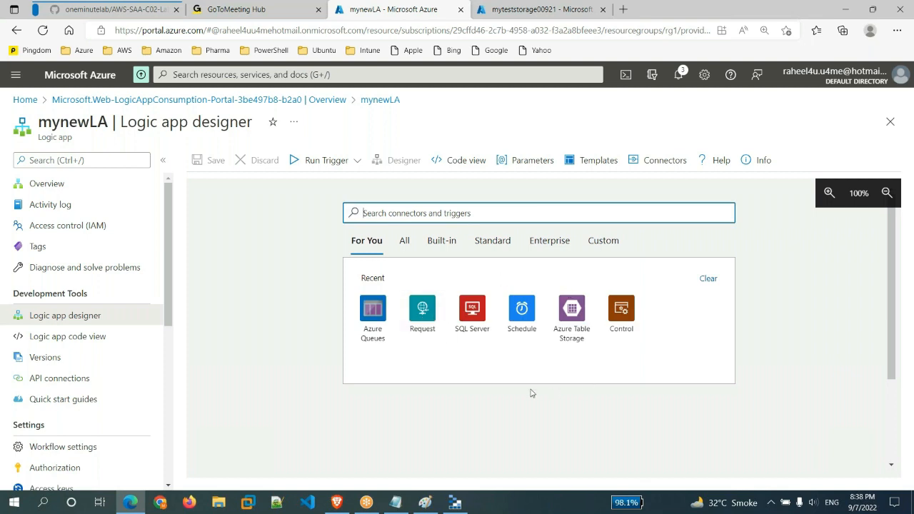
Add the "When a HTTP request is received" trigger from the Request connector and insert a new step below it.
click(422, 310)
click(424, 275)
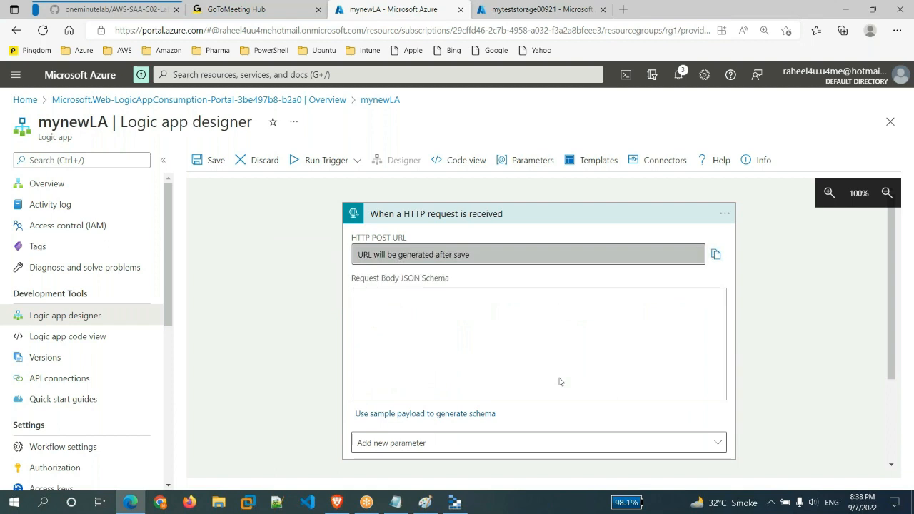
scroll(562, 379, down, 2)
click(537, 400)
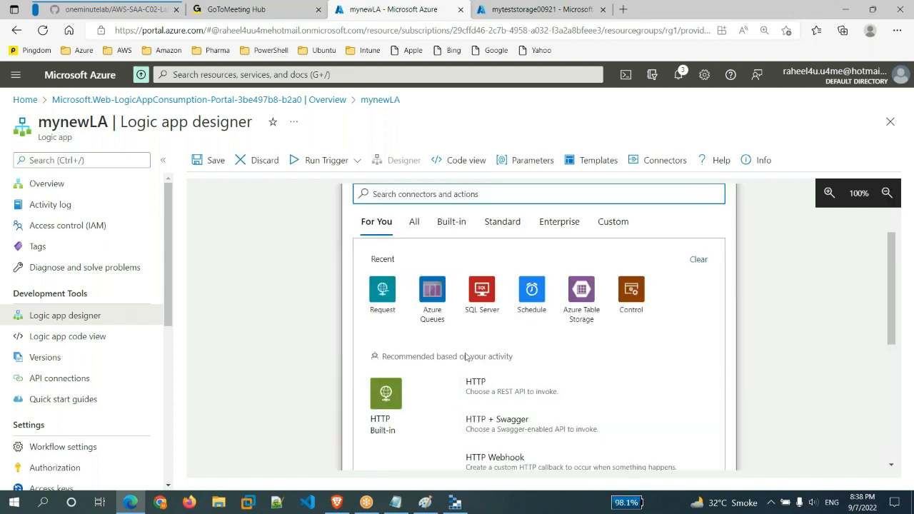
Try adding the Azure Queues action "Put a message on a queue (V2)" below the HTTP trigger in mynewLA.
click(435, 290)
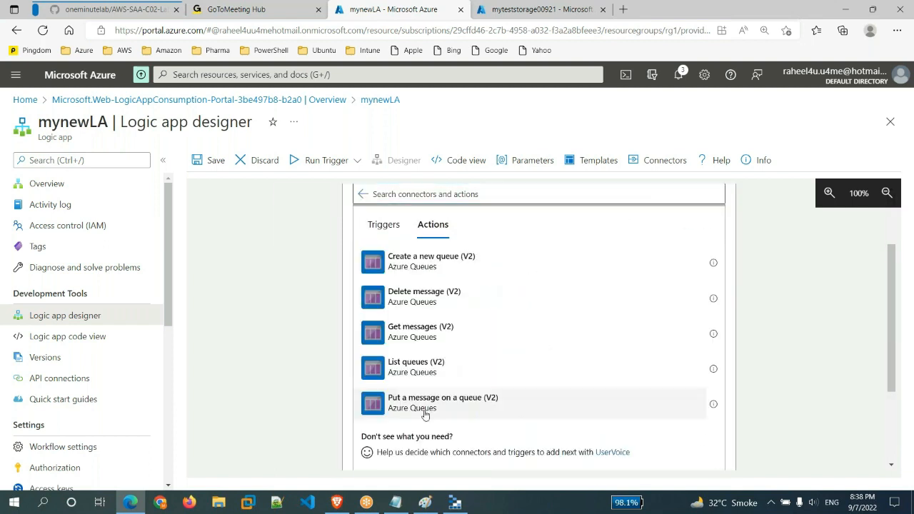
click(426, 414)
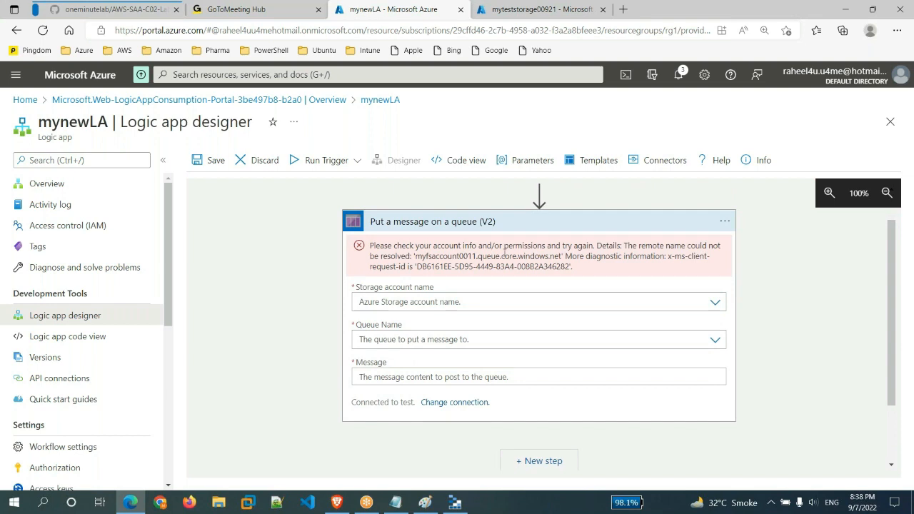
Switch the portal to the other Microsoft account, discarding the designer edits, and select the Azure Pass - Sponsorship subscription in Azure Storage Explorer.
click(857, 80)
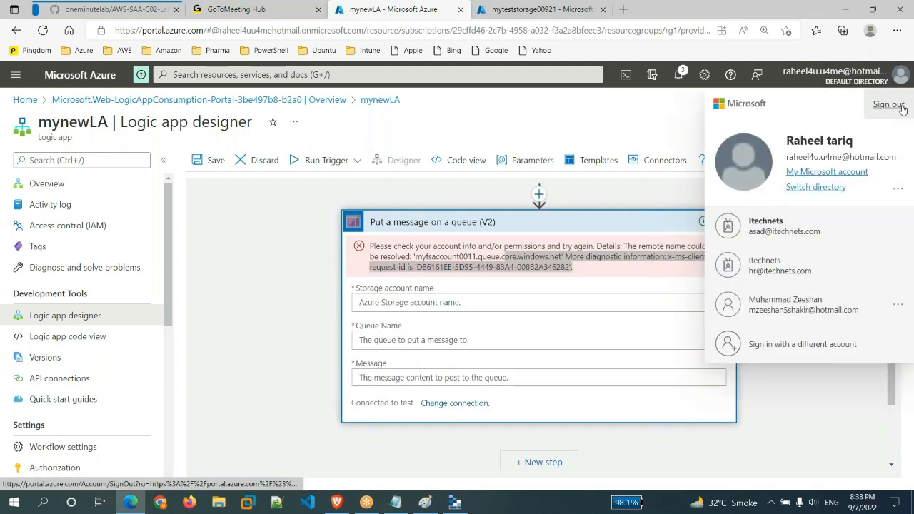
click(512, 325)
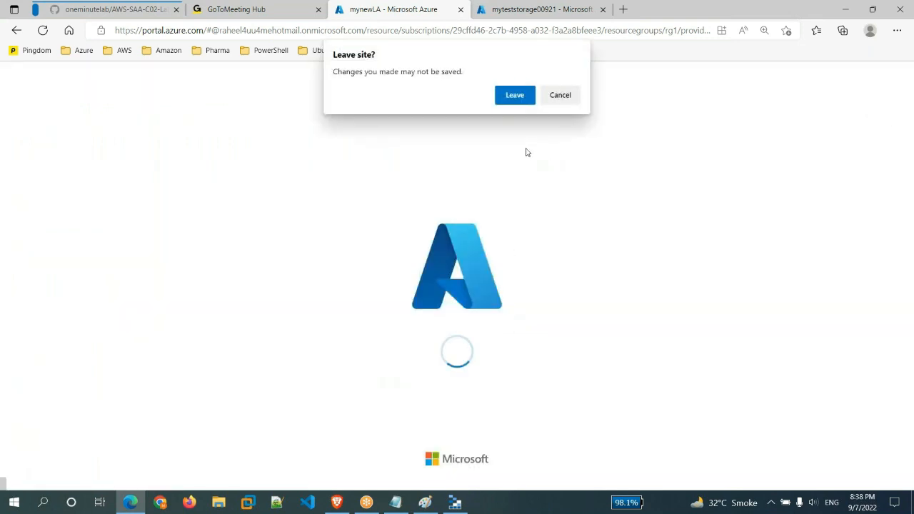
click(511, 95)
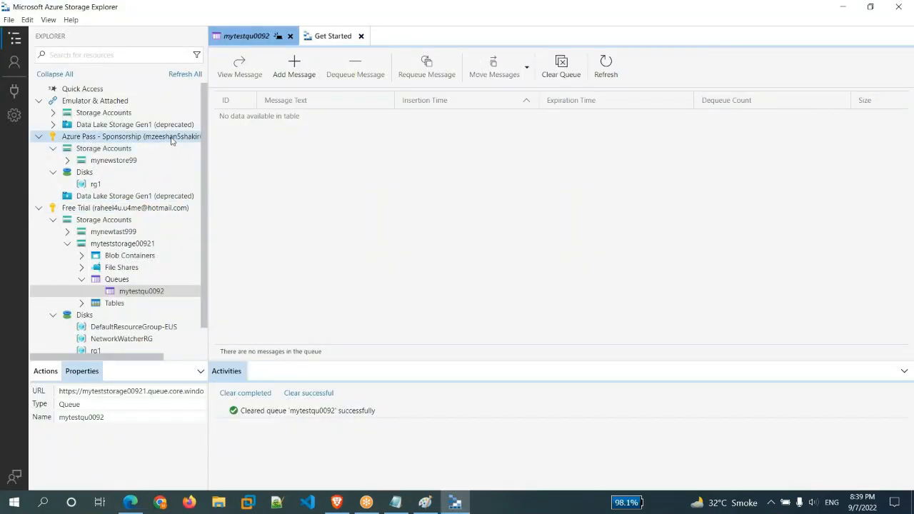
click(172, 138)
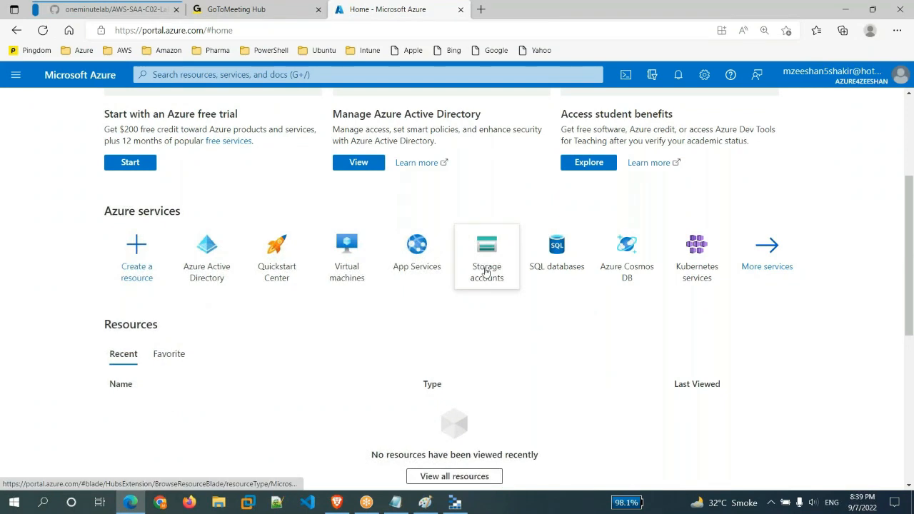
Look for the account's subscriptions in the portal and switch the active directory to Default Directory.
click(486, 269)
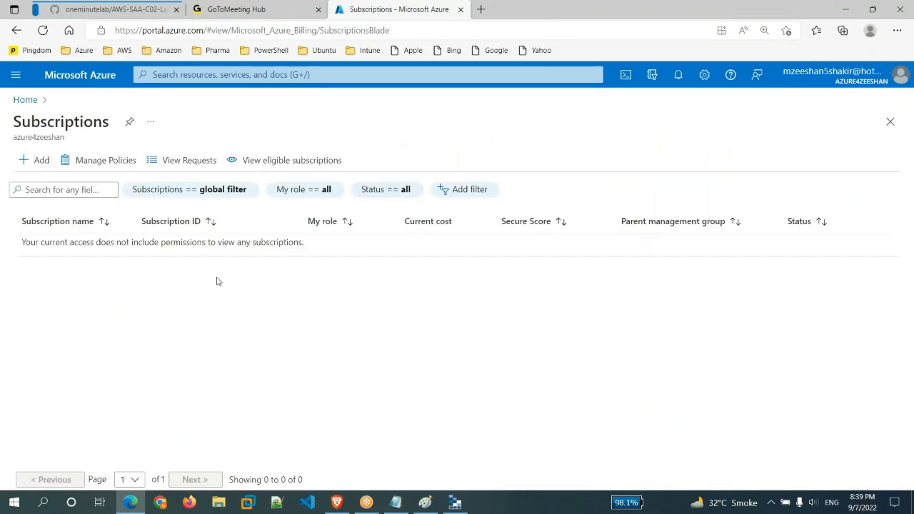
click(835, 79)
click(821, 189)
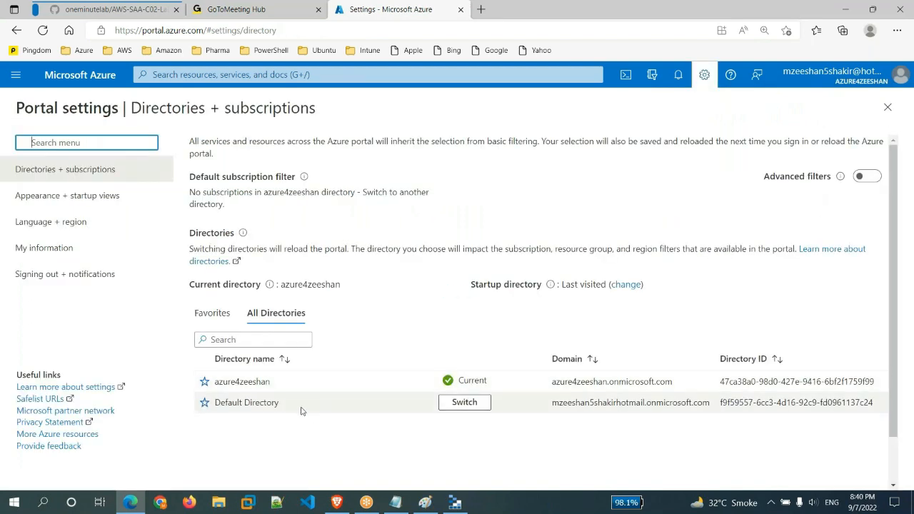
click(440, 403)
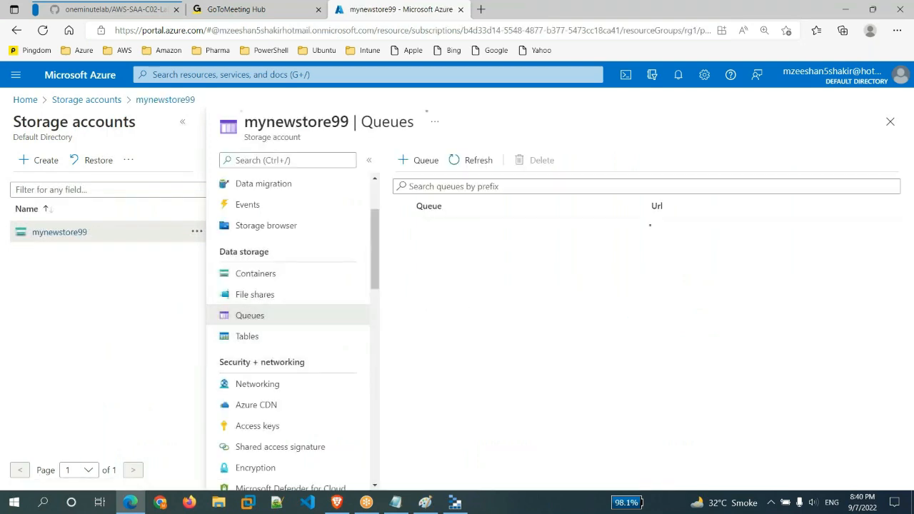
Create a queue named myqu99 in storage account mynewstore99 and open it in Azure Storage Explorer.
click(419, 160)
text(myq)
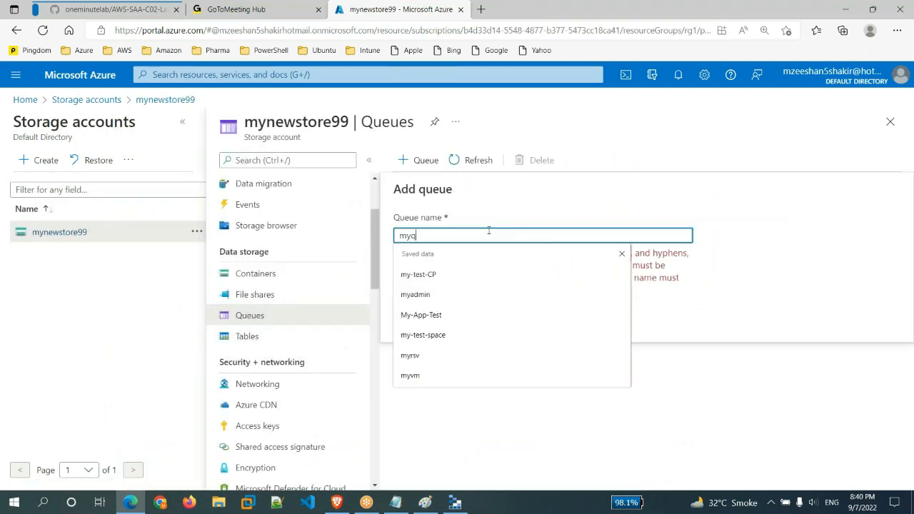
text(u99)
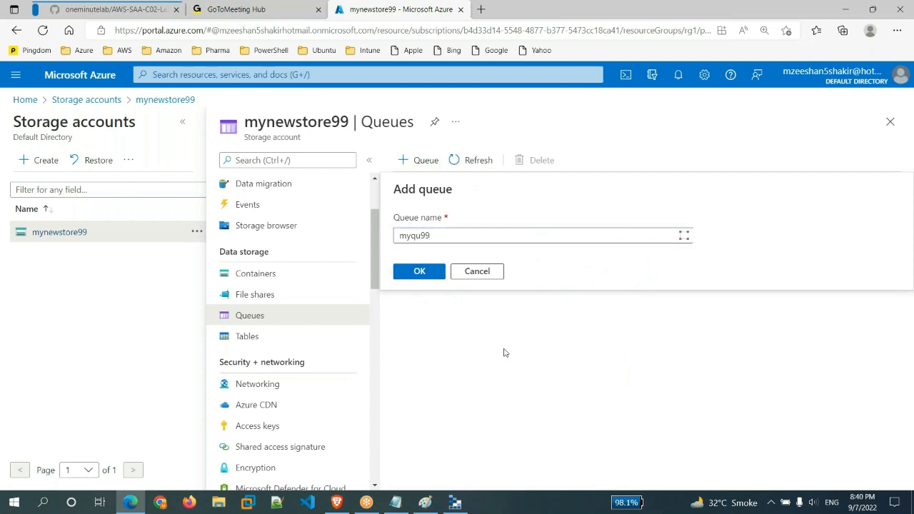
click(419, 271)
click(436, 451)
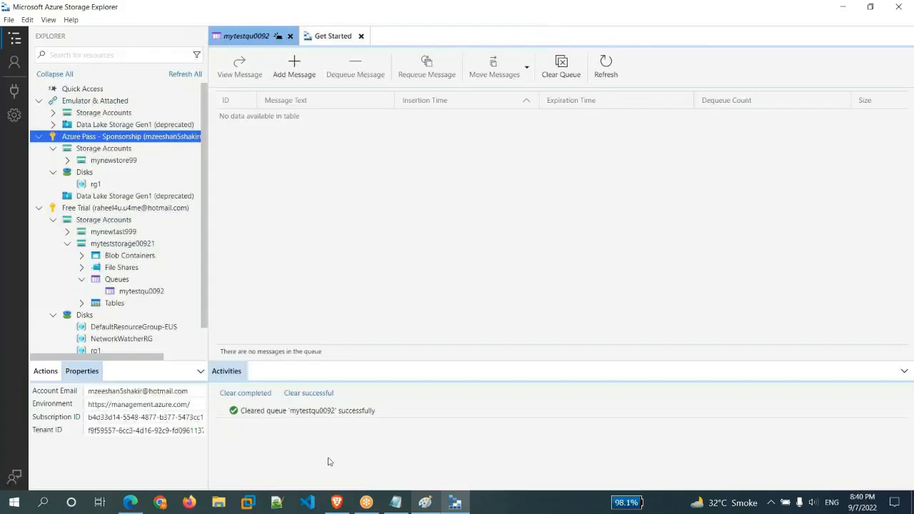
click(66, 162)
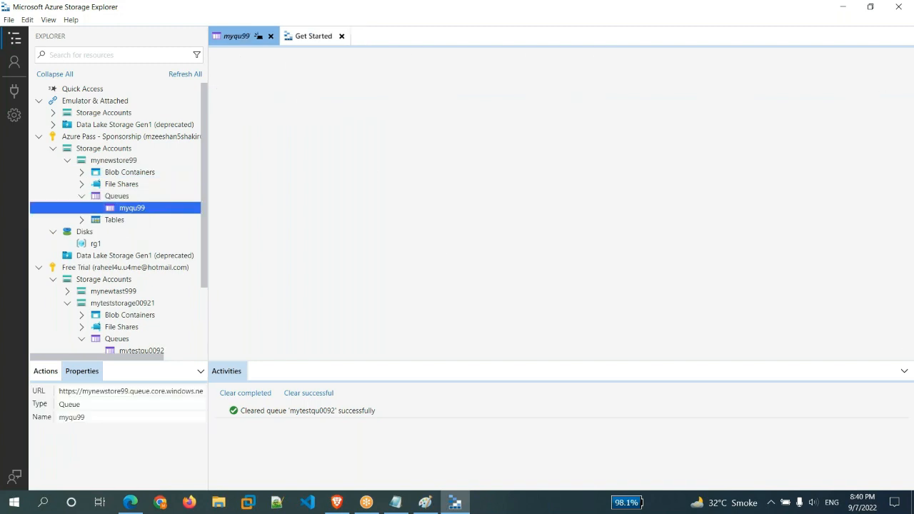
Back in the Azure portal, start a new logic app named mytestpp in resource group rg1 with region East US.
mouse_move(130, 503)
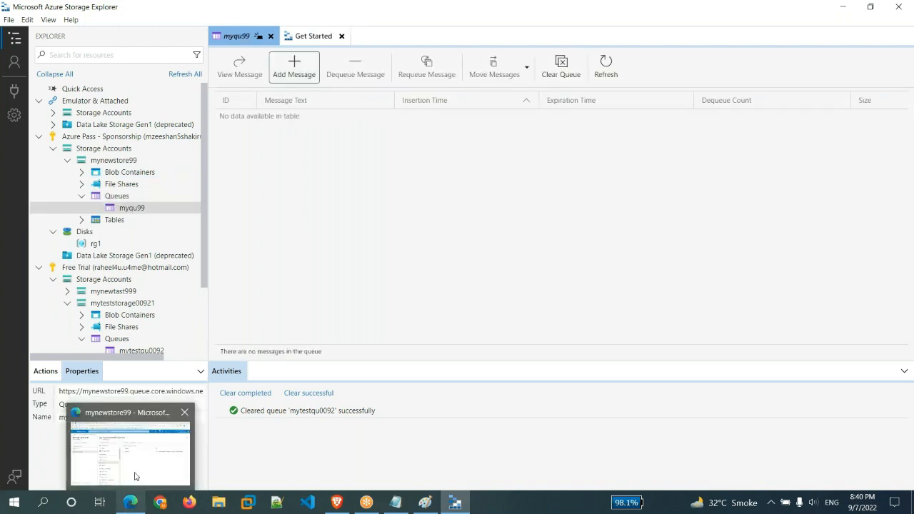
click(135, 477)
click(90, 80)
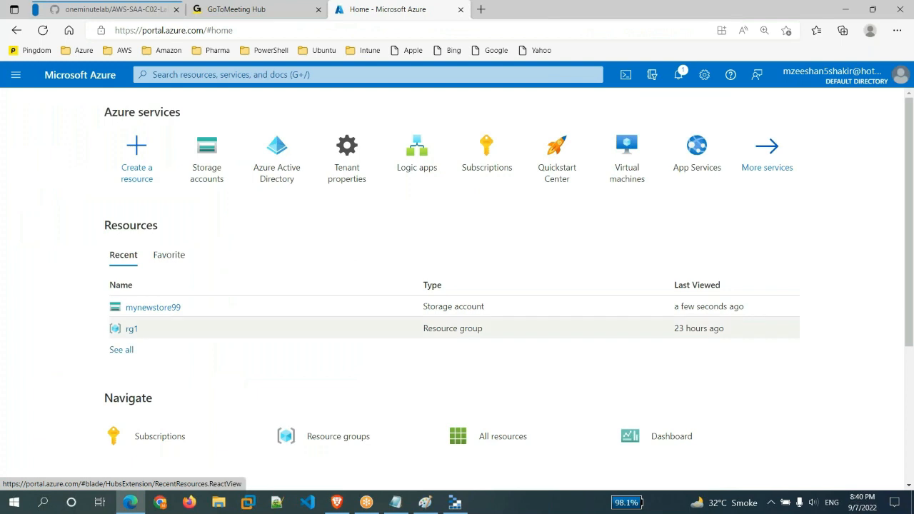
click(433, 148)
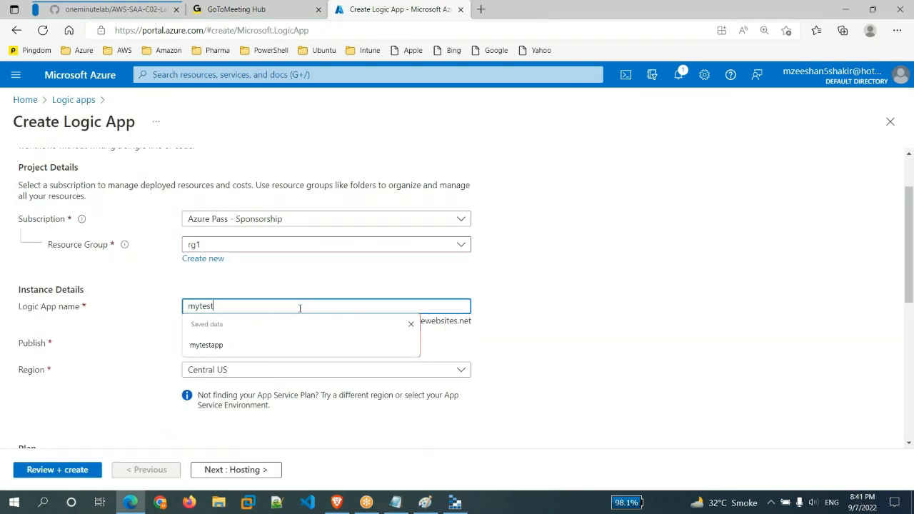
text(pp)
scroll(498, 350, down, 2)
click(270, 280)
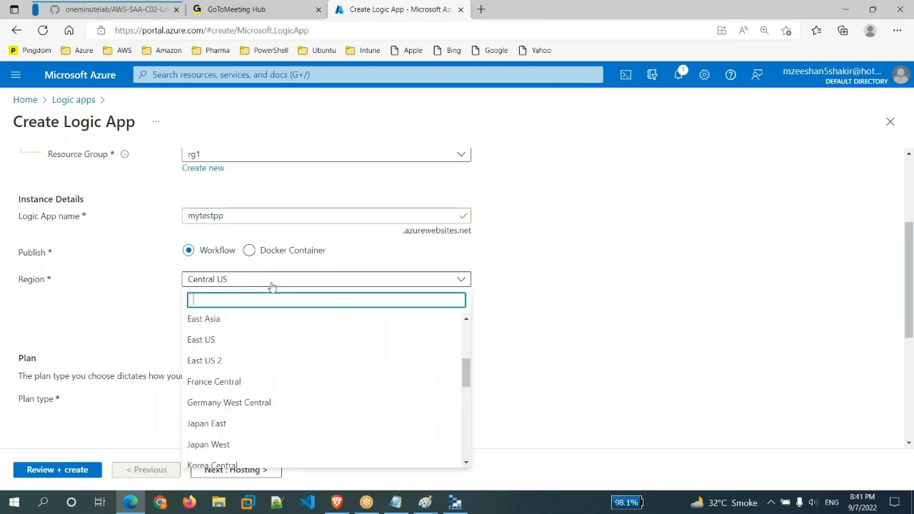
click(221, 339)
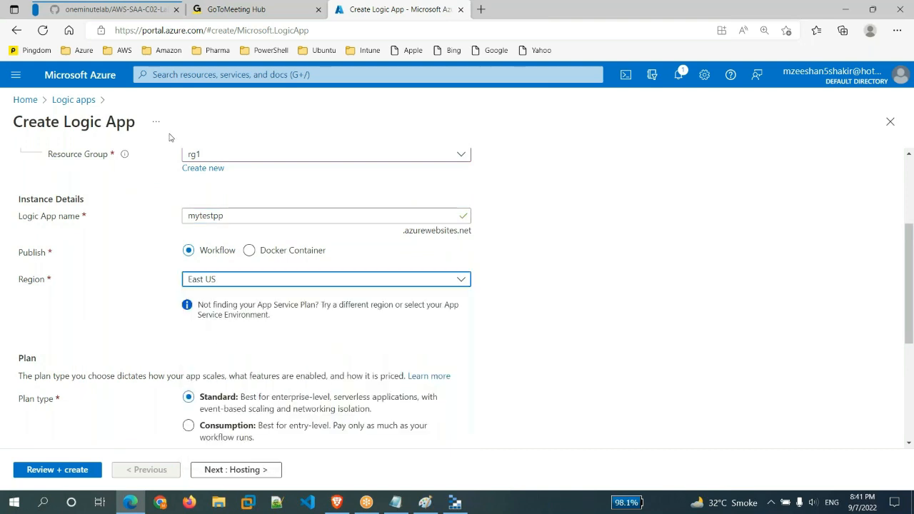
Check the location of storage account mynewstore99 in a separate browser tab.
click(109, 72)
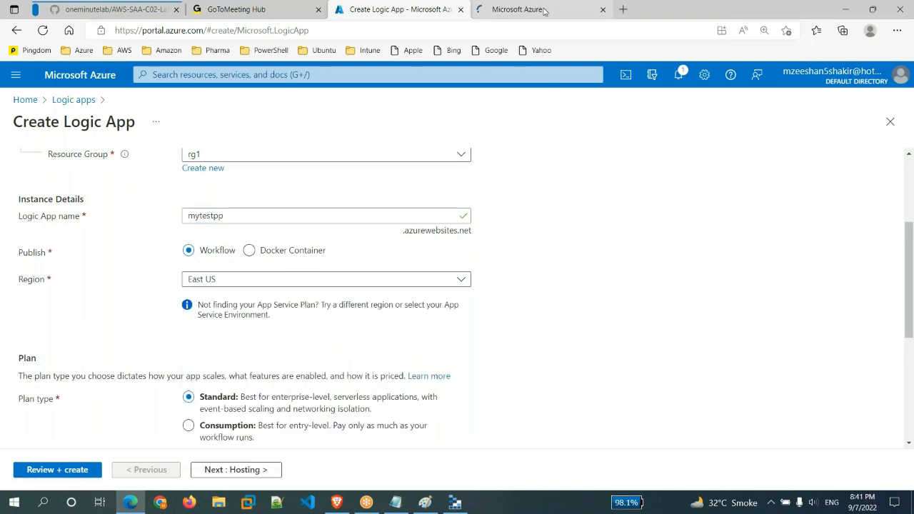
click(278, 151)
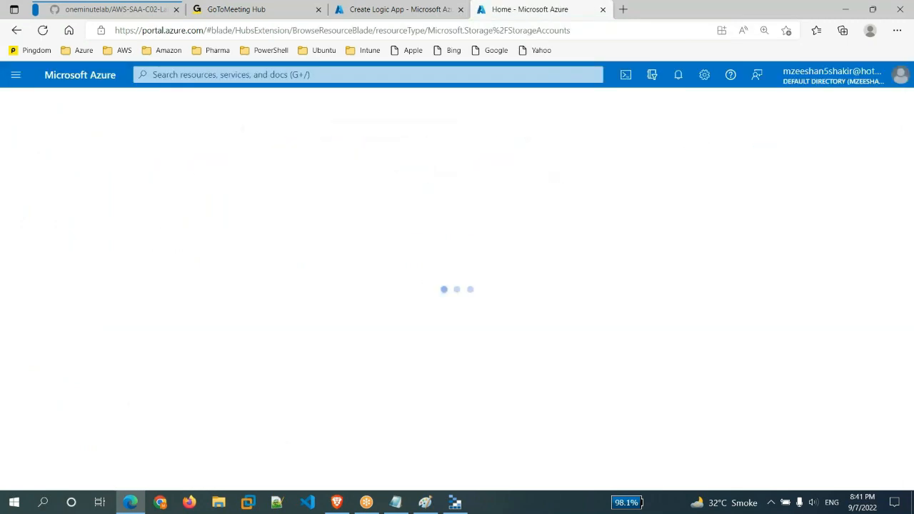
click(59, 232)
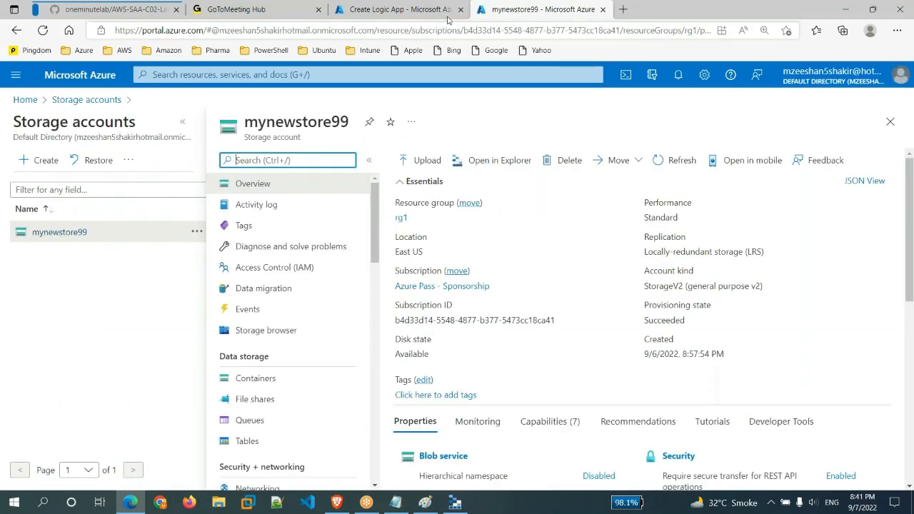
Choose the Consumption plan type for mytestpp, review the settings and create the logic app.
click(436, 13)
click(190, 279)
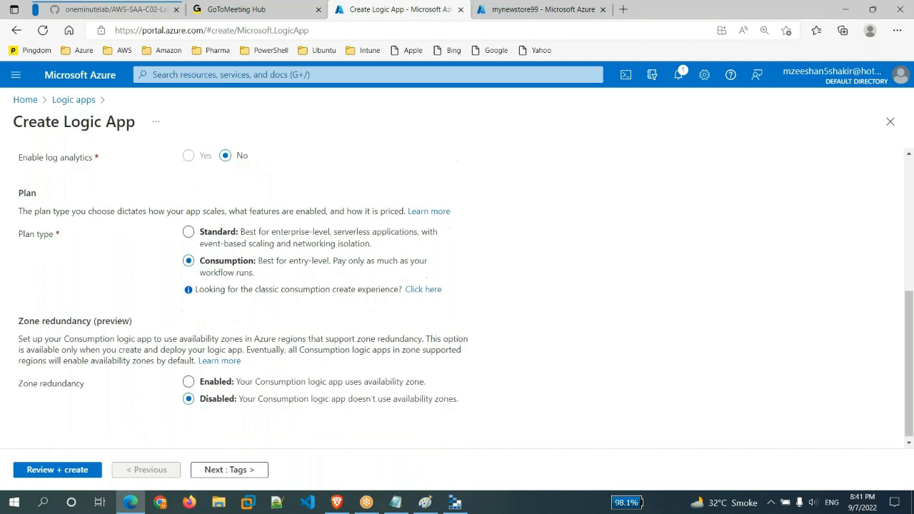
click(43, 470)
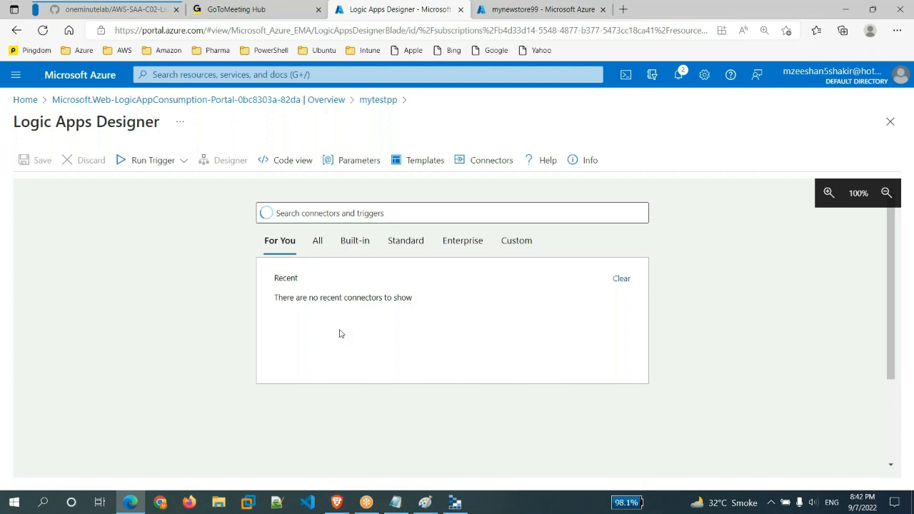
Search the connectors for "request" and add the "When a HTTP request is received" trigger to mytestpp.
click(374, 213)
text(request)
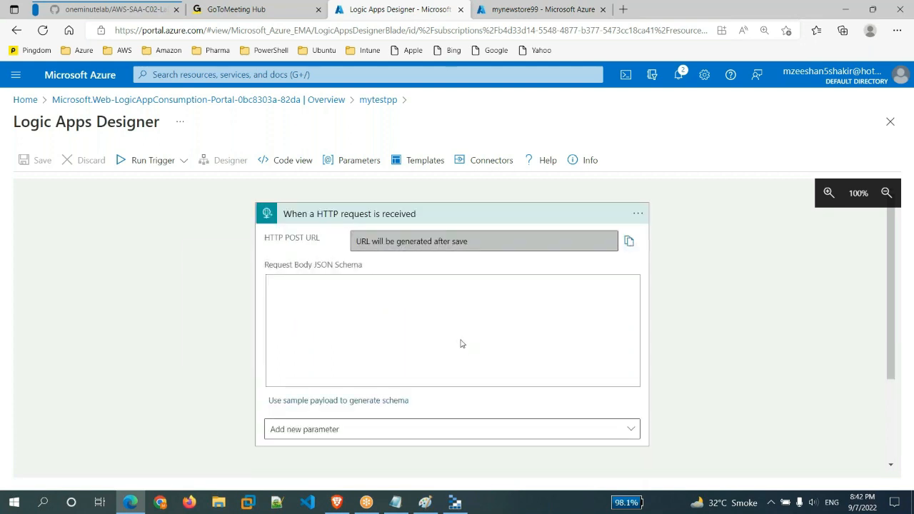
scroll(462, 343, down, 3)
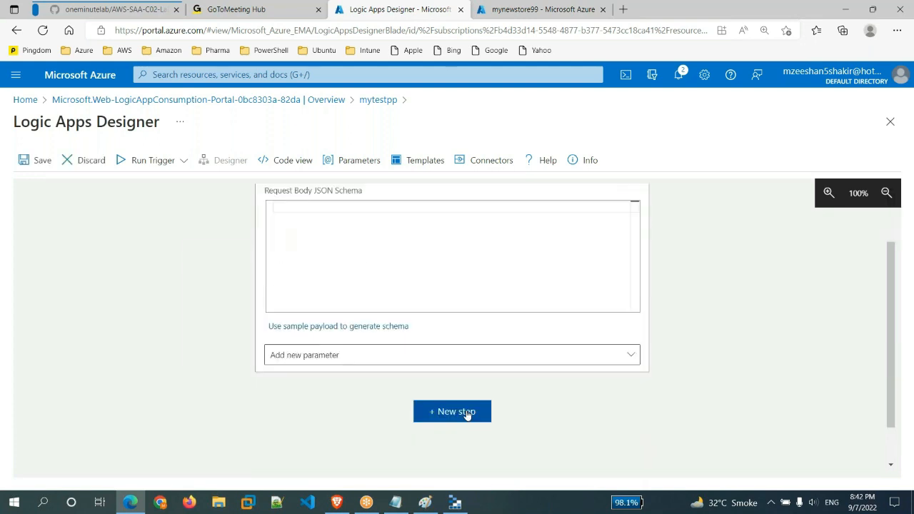
Insert a new step below the trigger using the Azure Queues action "Put a message on a queue (V2)".
click(468, 412)
text(azure qu)
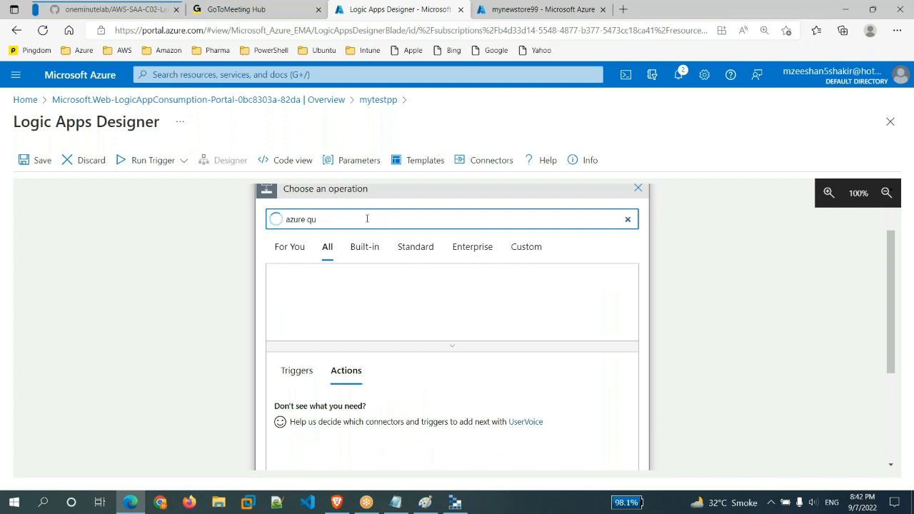
scroll(333, 342, down, 3)
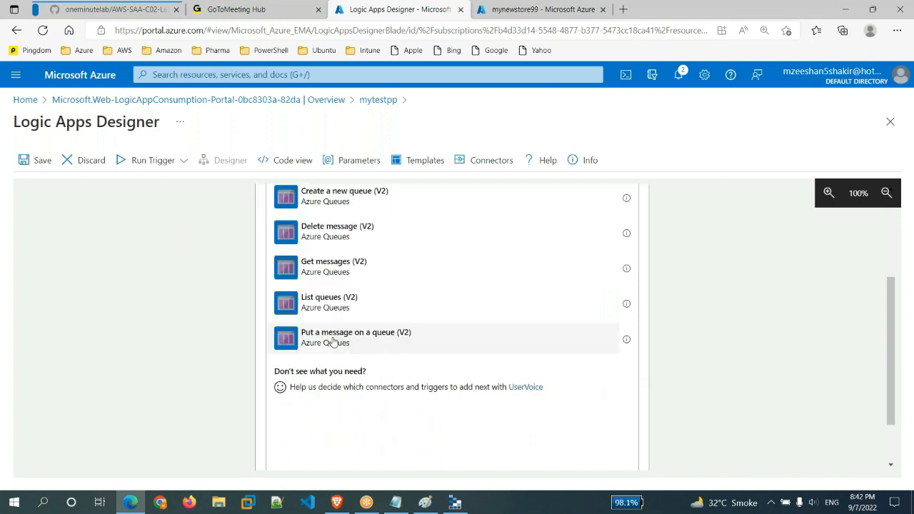
click(333, 342)
Name the Azure Queues connection test and fill in mynewstore99 as its storage account name, copied from the account's access keys page.
click(474, 265)
text(test)
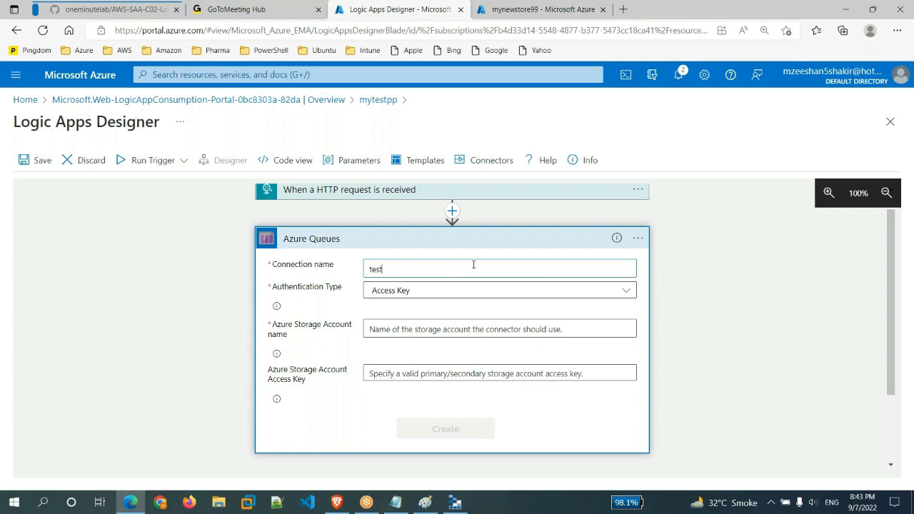
click(425, 331)
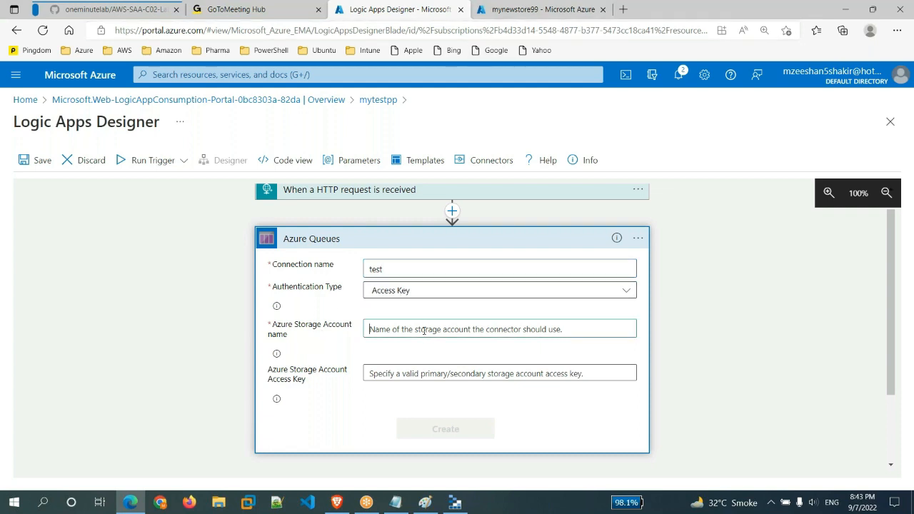
click(502, 8)
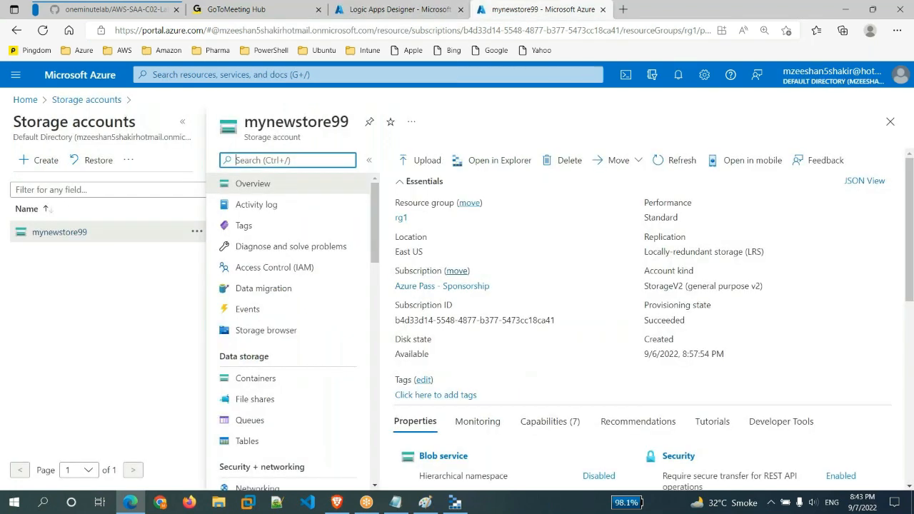
scroll(300, 371, down, 3)
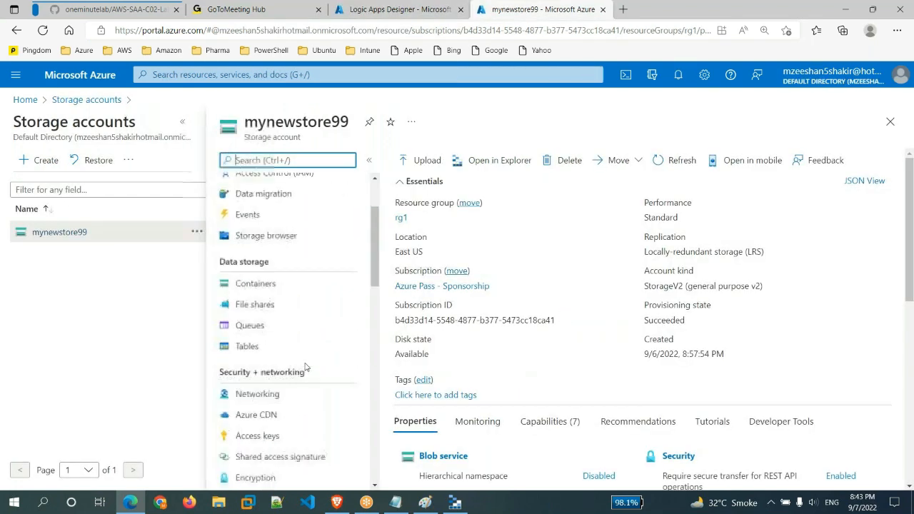
click(263, 419)
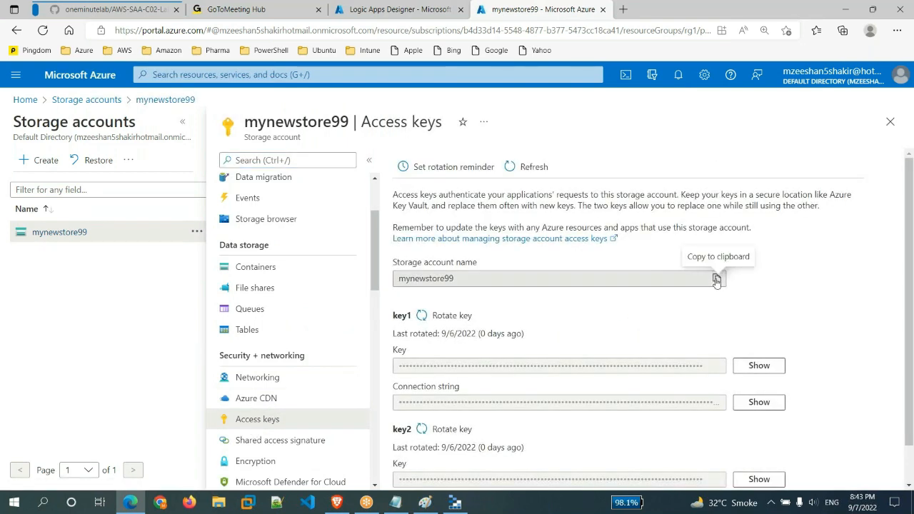
click(717, 280)
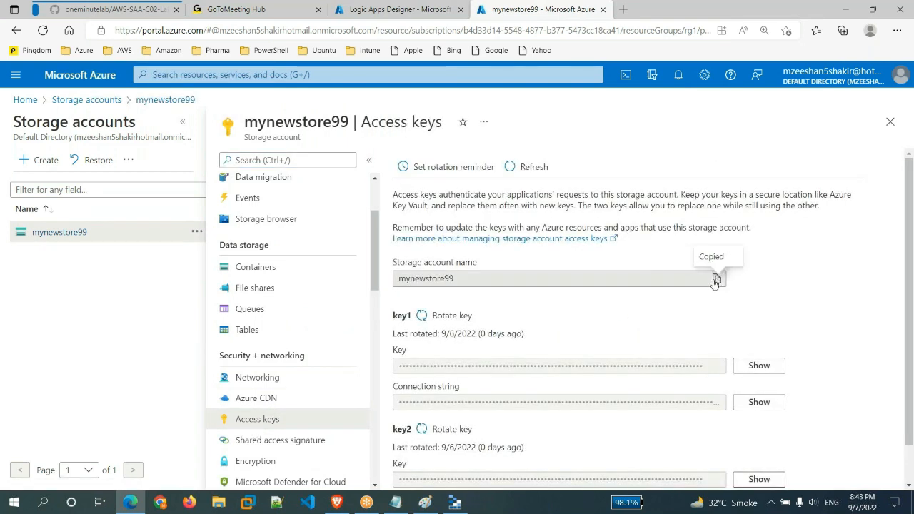
click(444, 13)
key(ctrl+v)
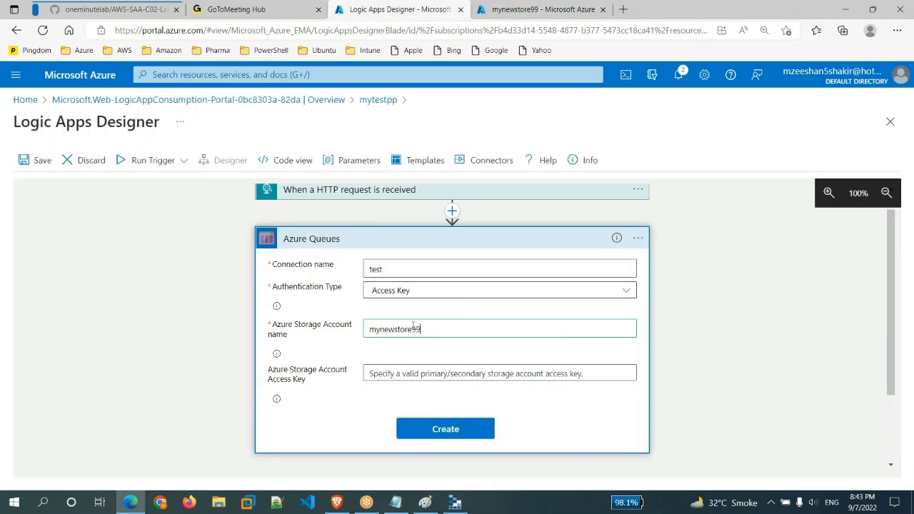
Copy key1 from mynewstore99's access keys page into the Azure Queues connection's storage account access key and create the connection.
click(412, 378)
click(544, 11)
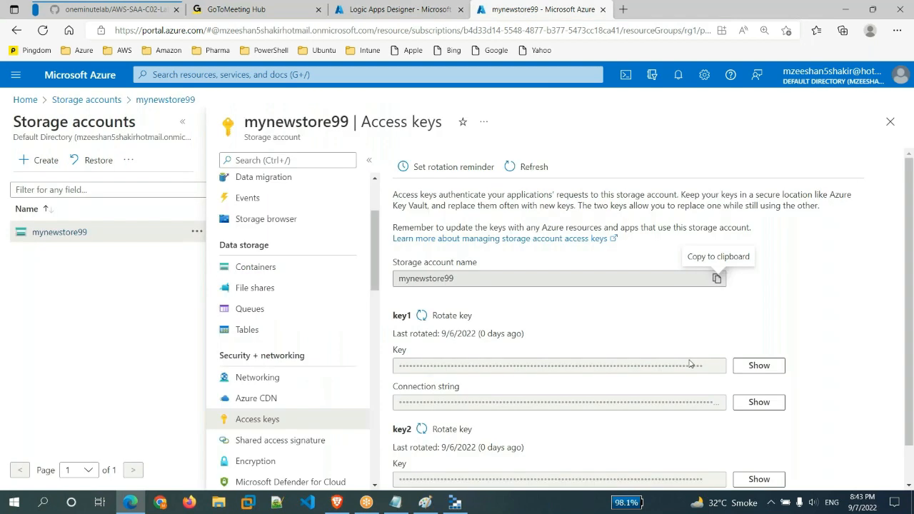
click(773, 367)
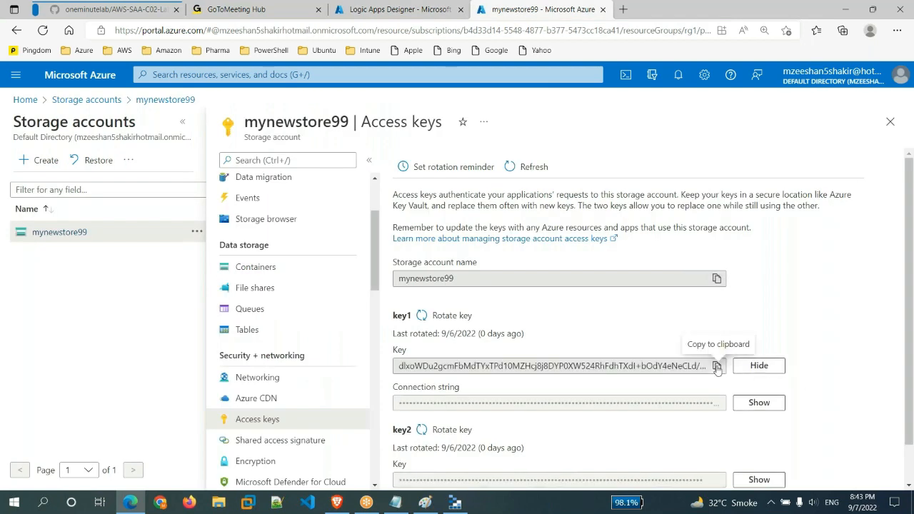
click(717, 366)
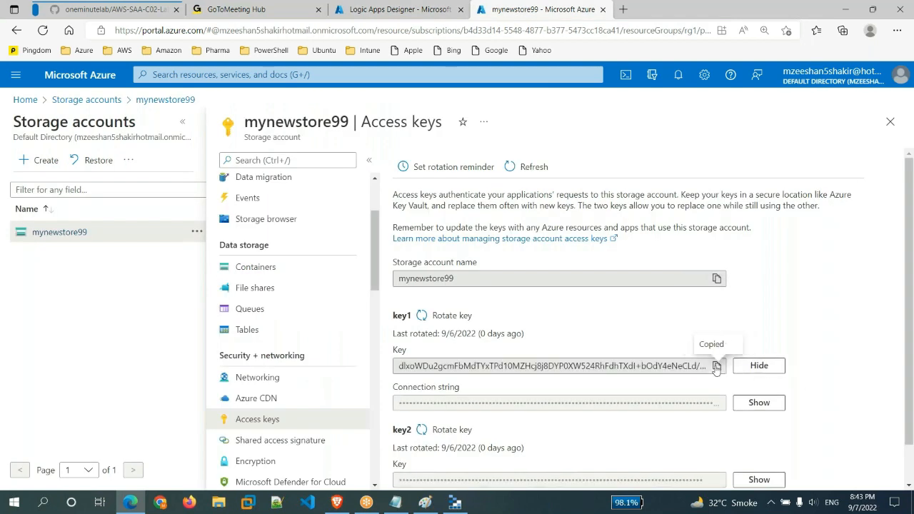
click(441, 11)
key(ctrl+v)
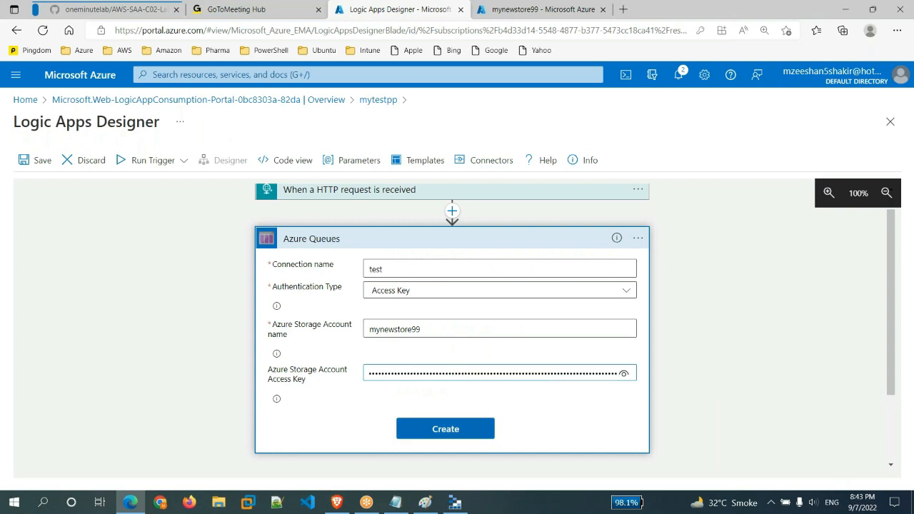
click(477, 433)
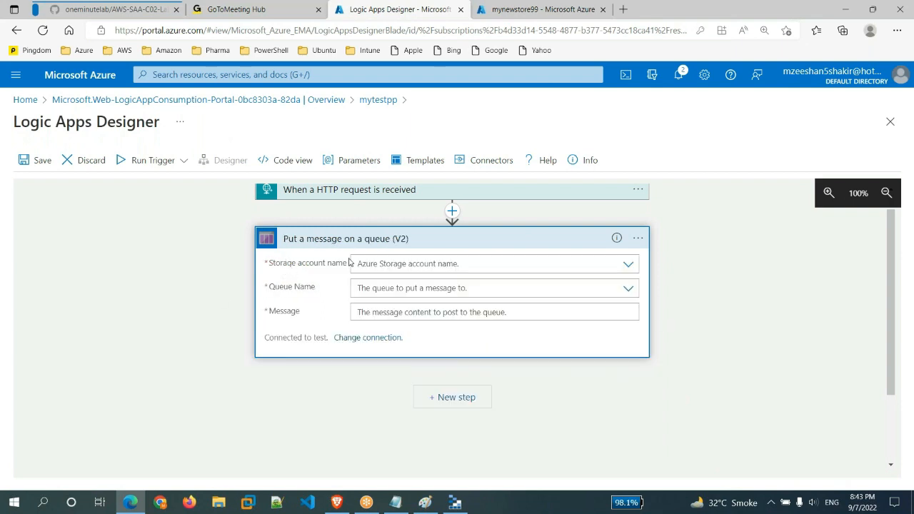
Configure the queue action with the mynewstore99 connection settings, queue myqu99 and message "Message 1", and save the logic app.
click(429, 262)
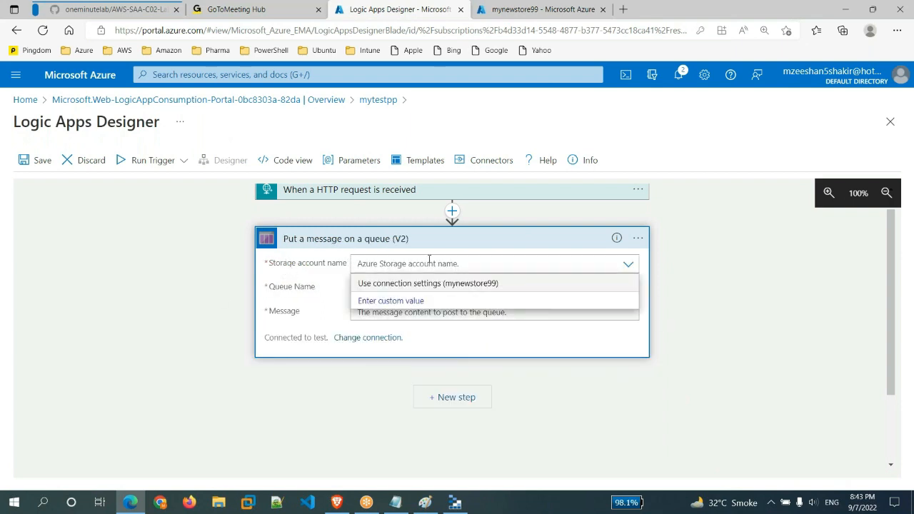
click(465, 283)
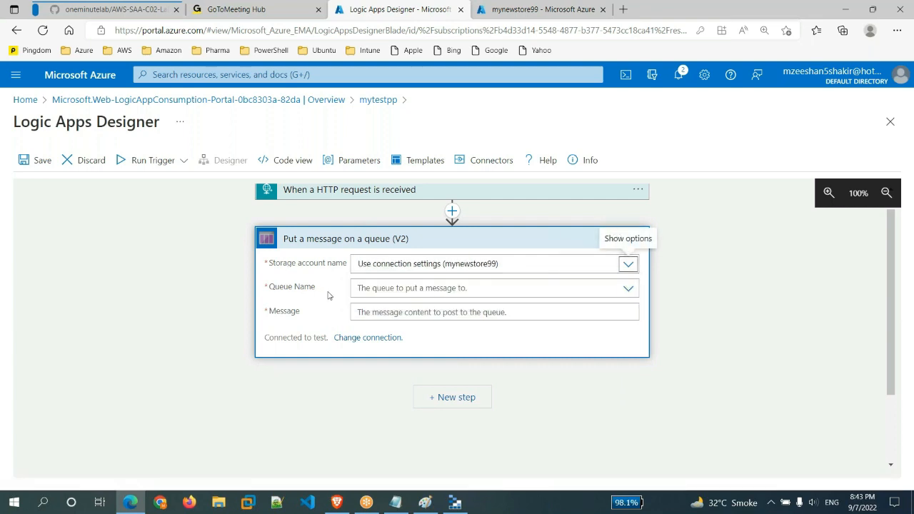
click(449, 288)
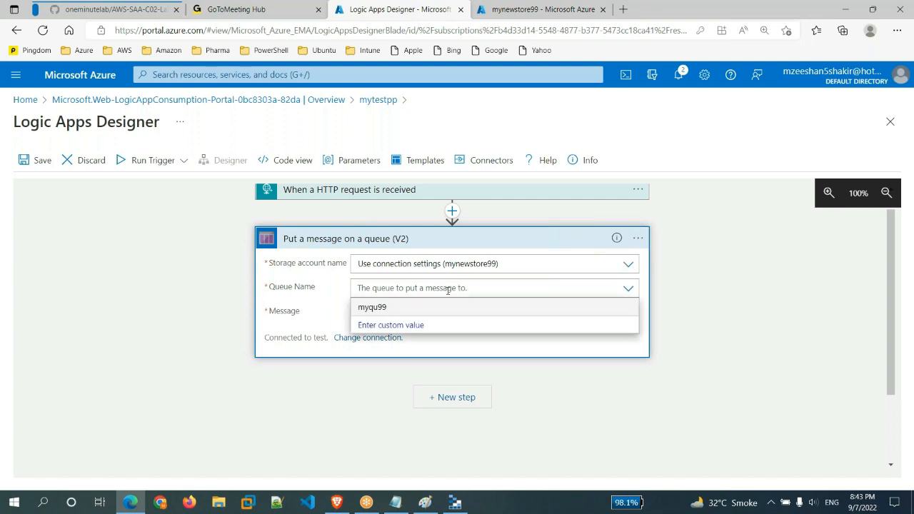
click(415, 309)
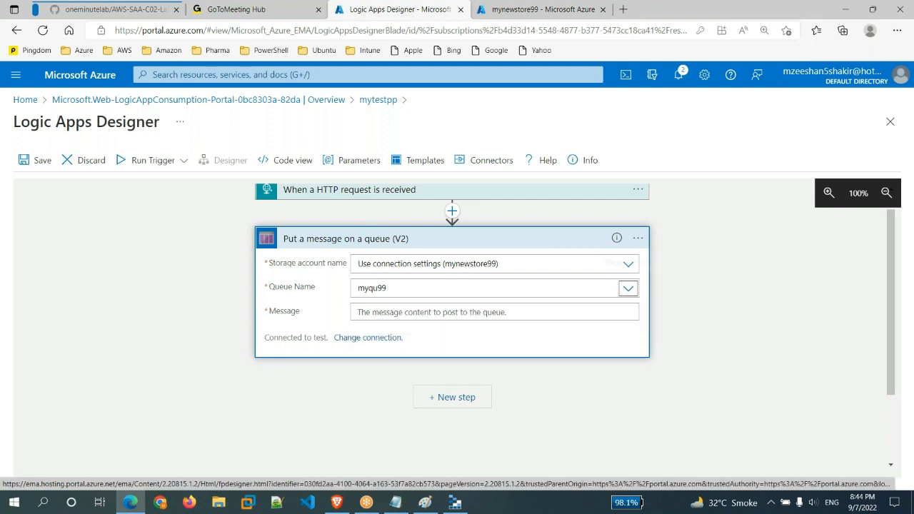
click(493, 311)
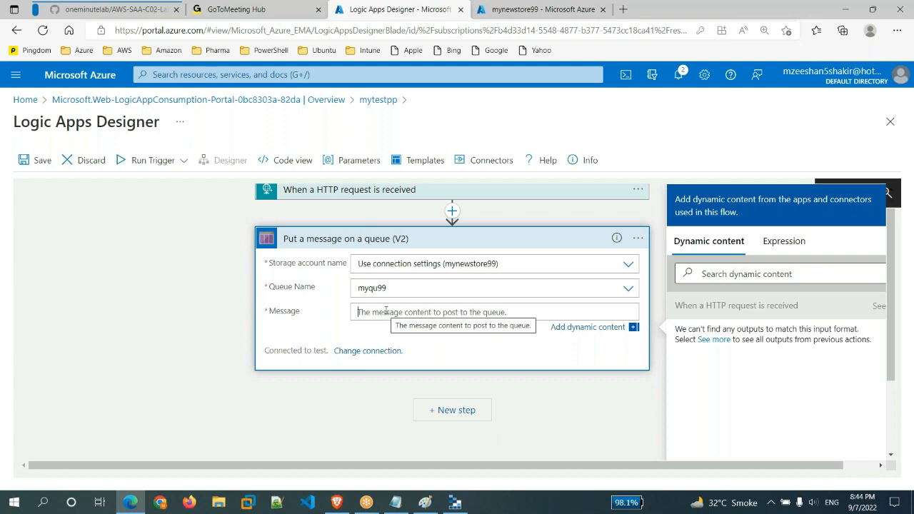
text(Message 1)
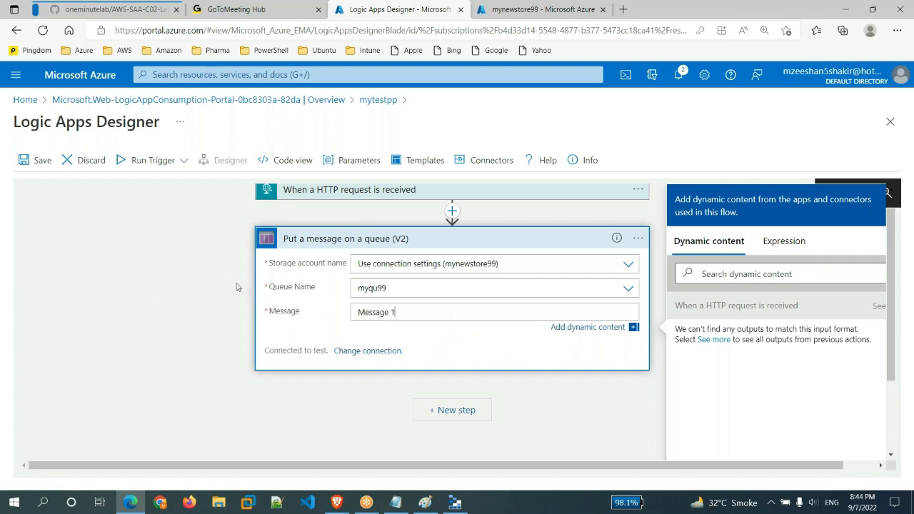
scroll(105, 220, up, 1)
click(36, 165)
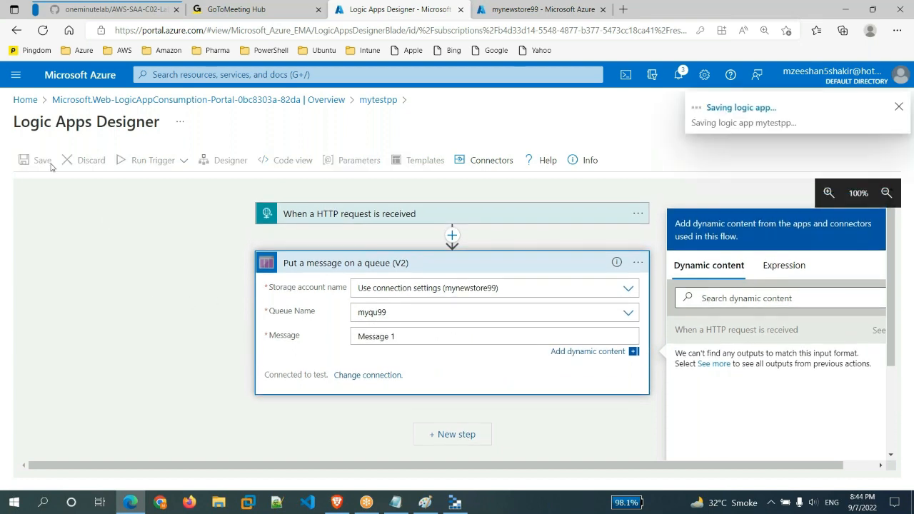
Run the mytestpp trigger without a payload and refresh the myqu99 messages in Microsoft Azure Storage Explorer.
click(184, 168)
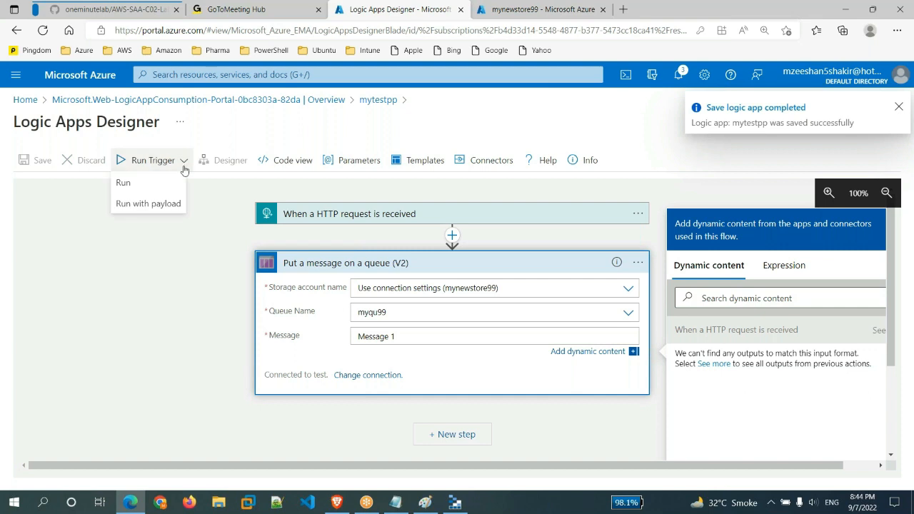
click(123, 182)
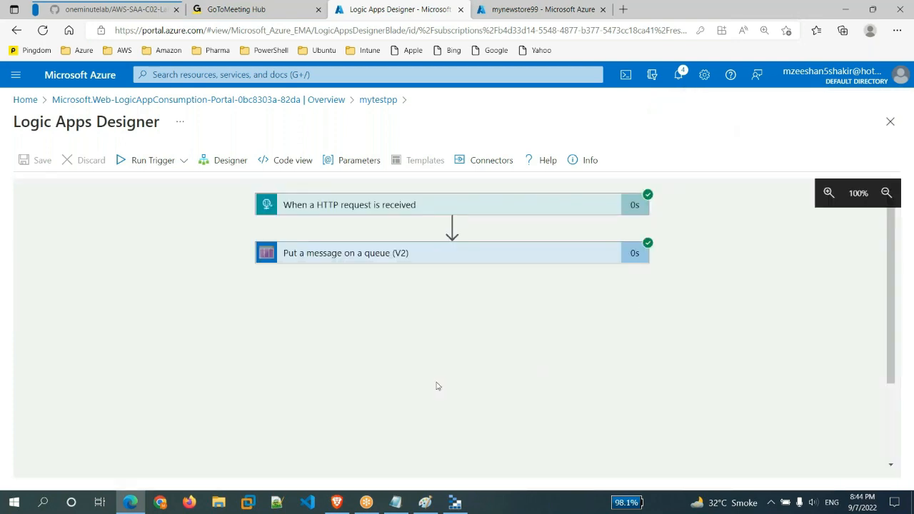
click(458, 503)
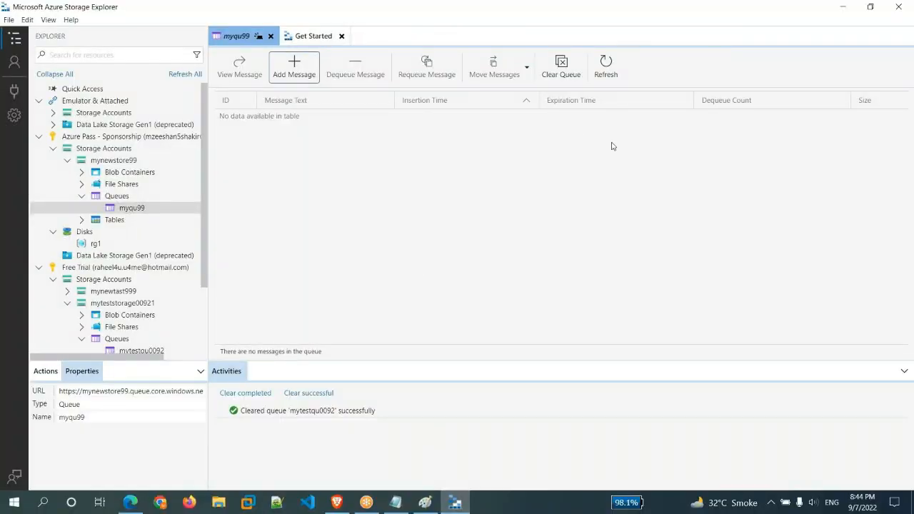
click(606, 67)
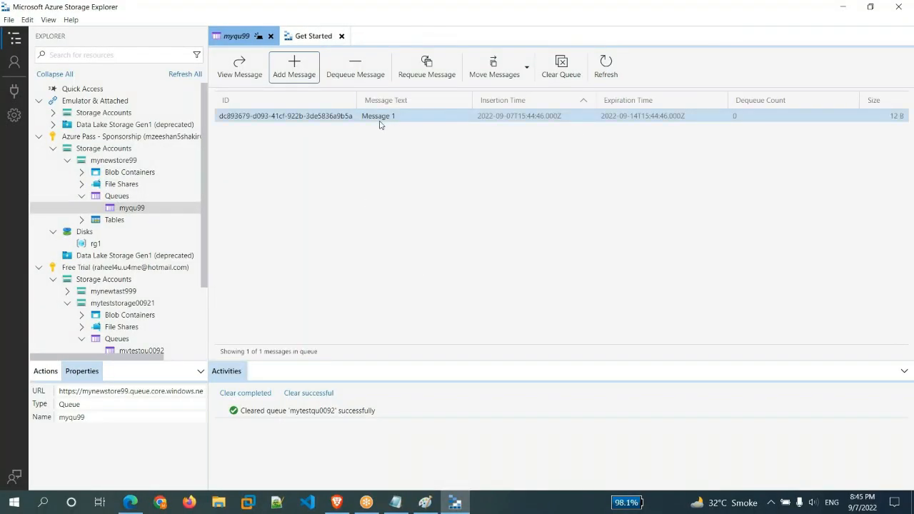
Back in the Azure portal, examine the inputs and outputs of the run's "Put a message on a queue (V2)" action.
key(alt+Tab)
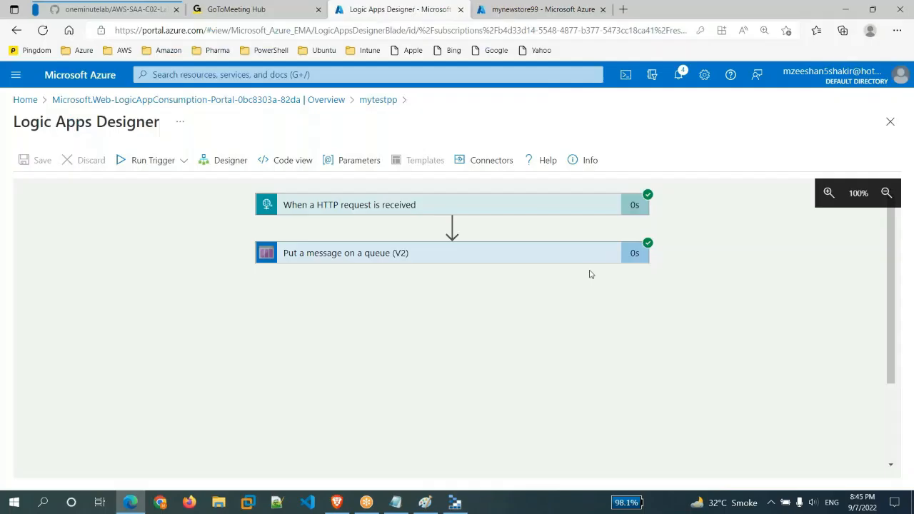
click(506, 257)
click(420, 385)
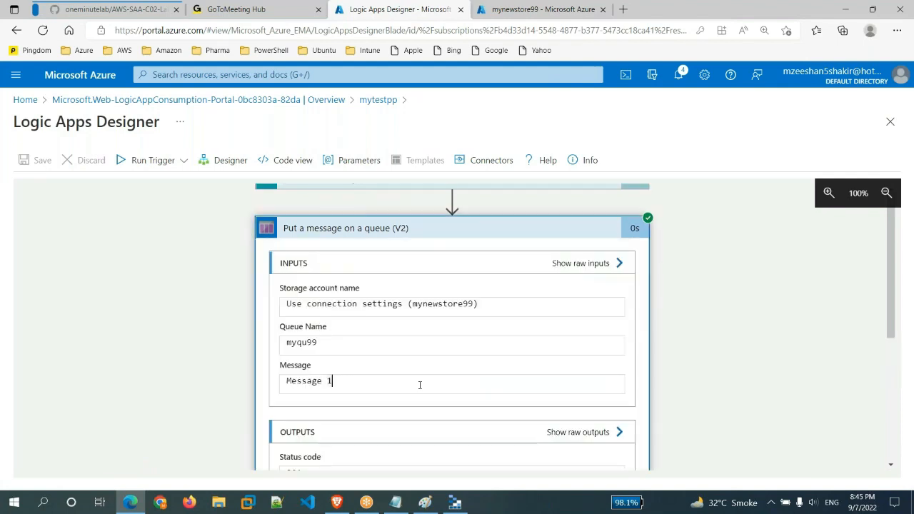
scroll(420, 385, down, 3)
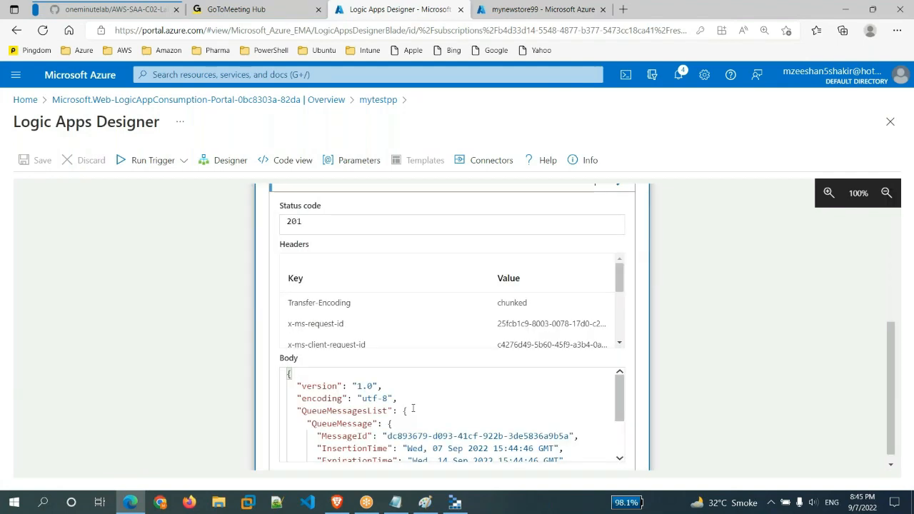
scroll(407, 414, down, 5)
scroll(399, 422, up, 10)
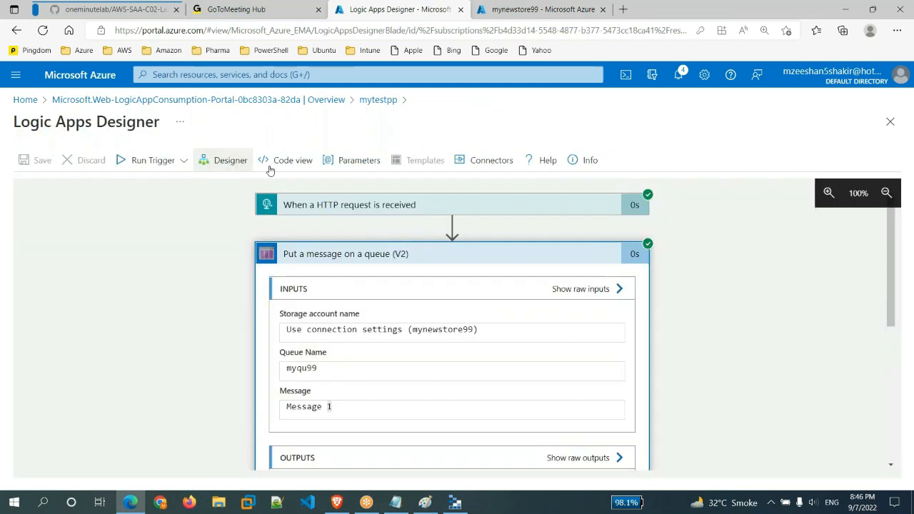
Return to editing the workflow, replace the 1 in the message text with the expression rand(1,100), and save the logic app.
click(244, 162)
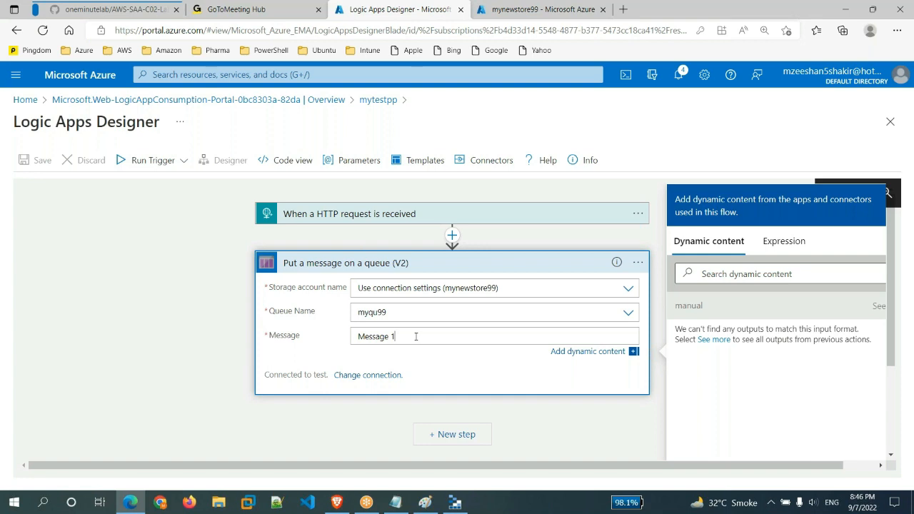
click(777, 244)
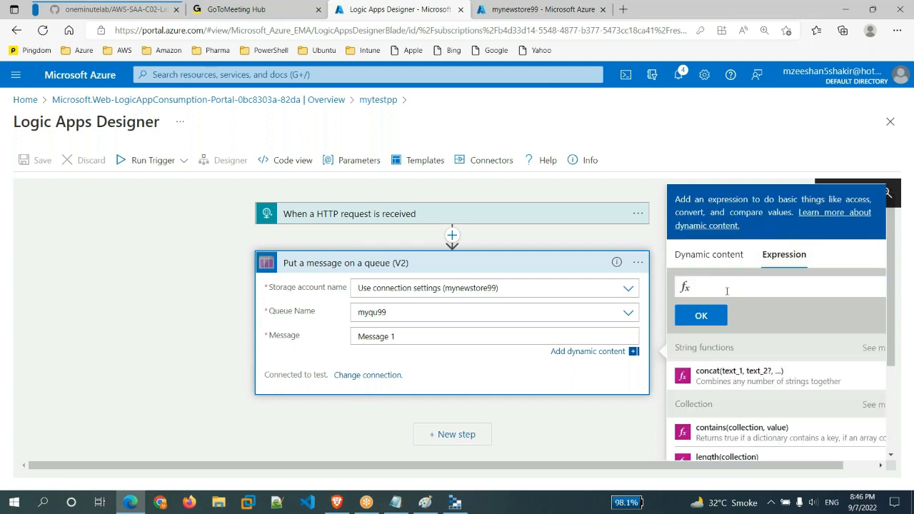
text(rand)
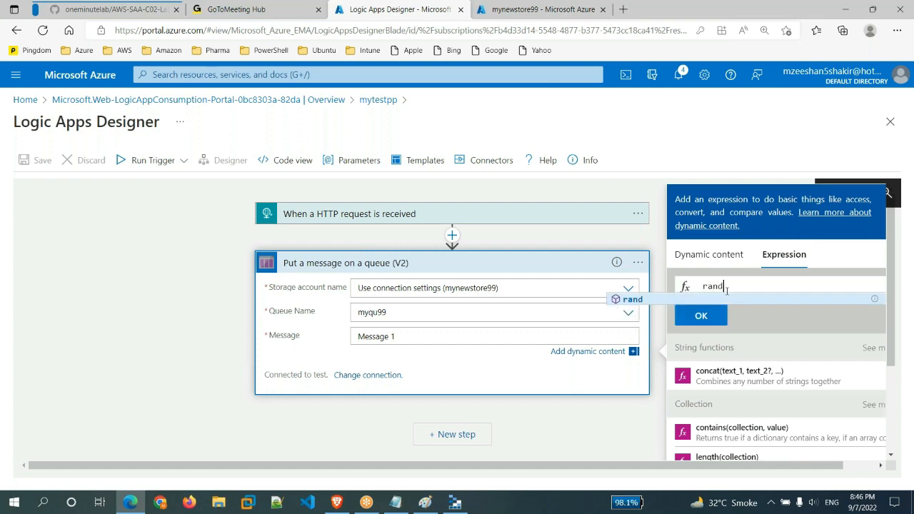
text(()
text(1,100)
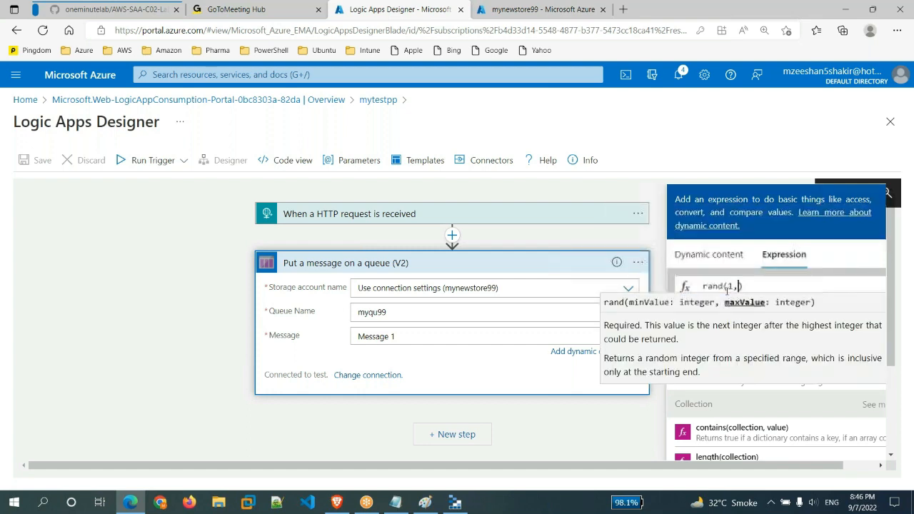
click(788, 284)
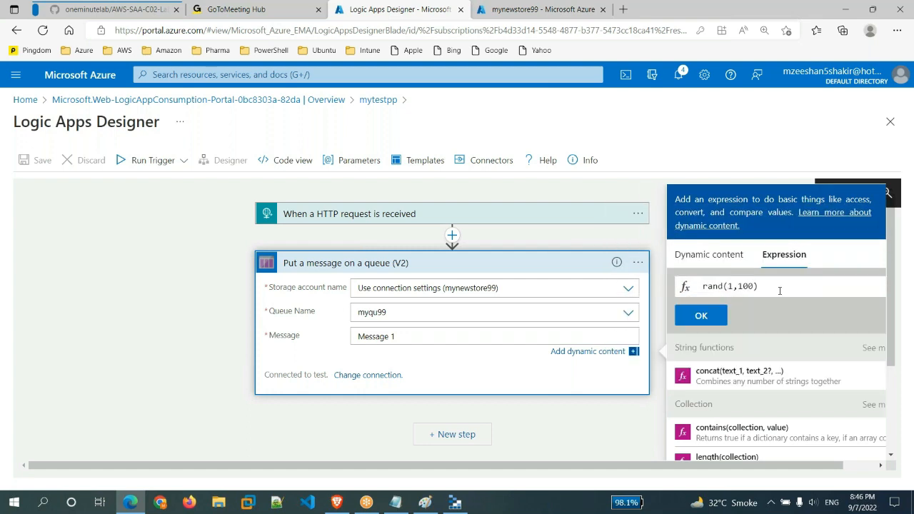
click(700, 315)
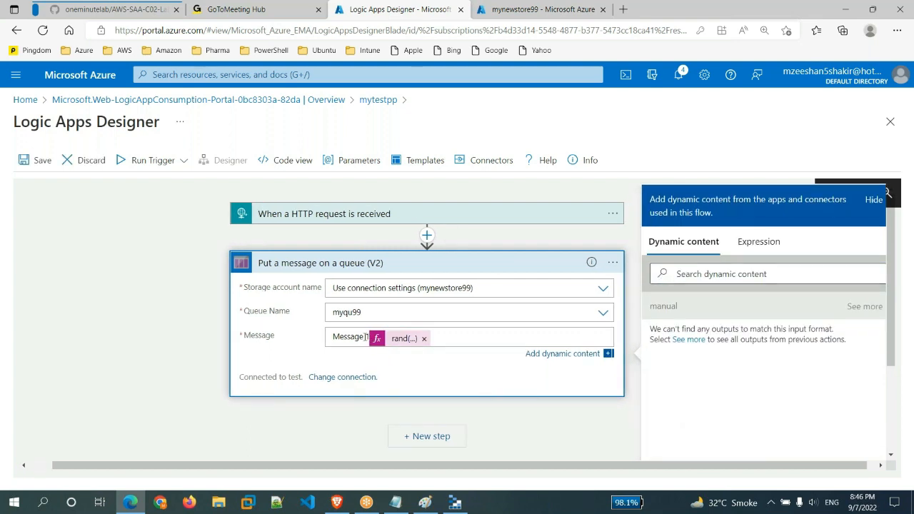
key(BackSpace)
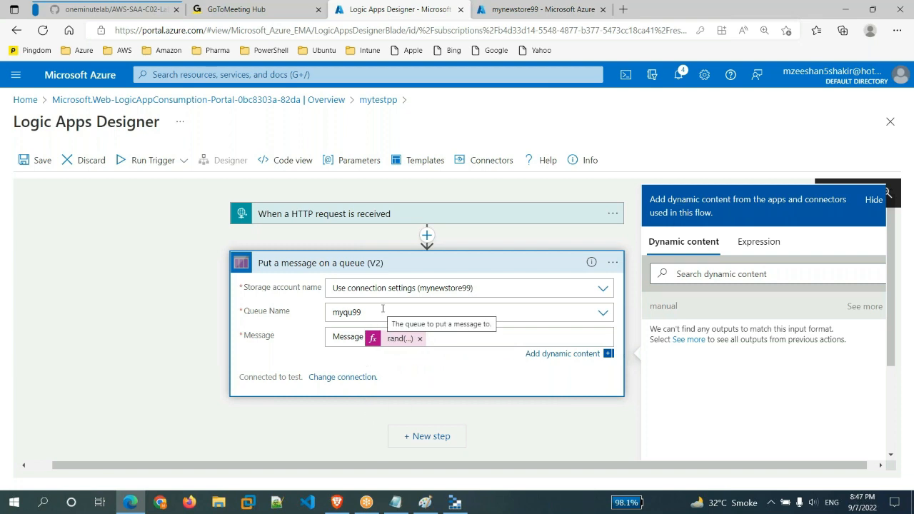
click(38, 163)
Run mytestpp with the random-number message and refresh myqu99 in Microsoft Azure Storage Explorer.
click(187, 164)
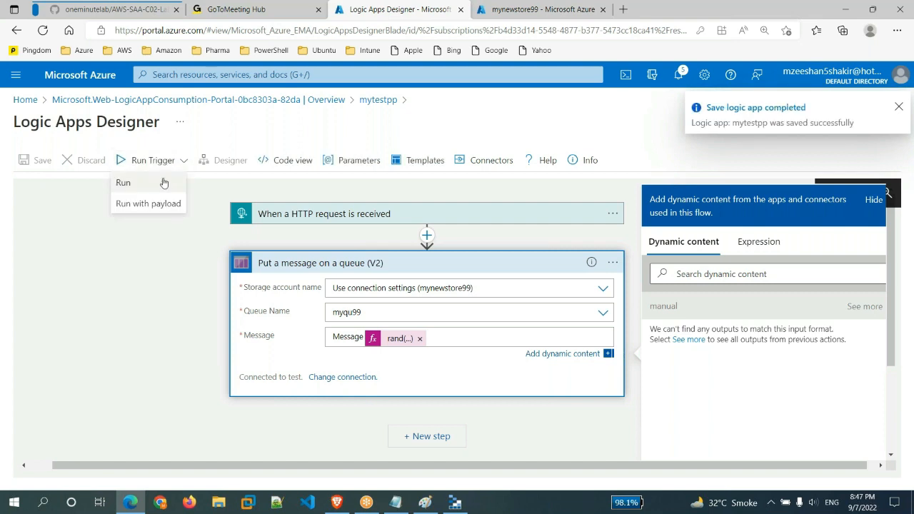
click(164, 183)
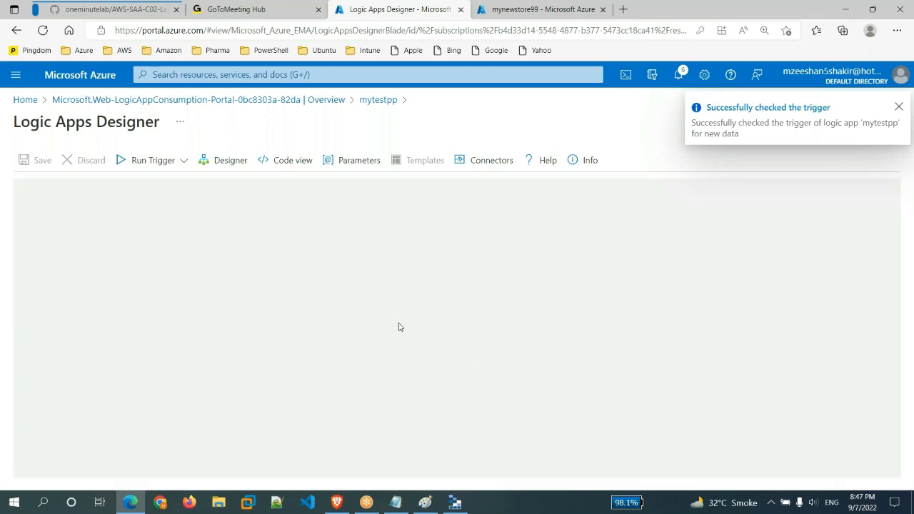
click(460, 504)
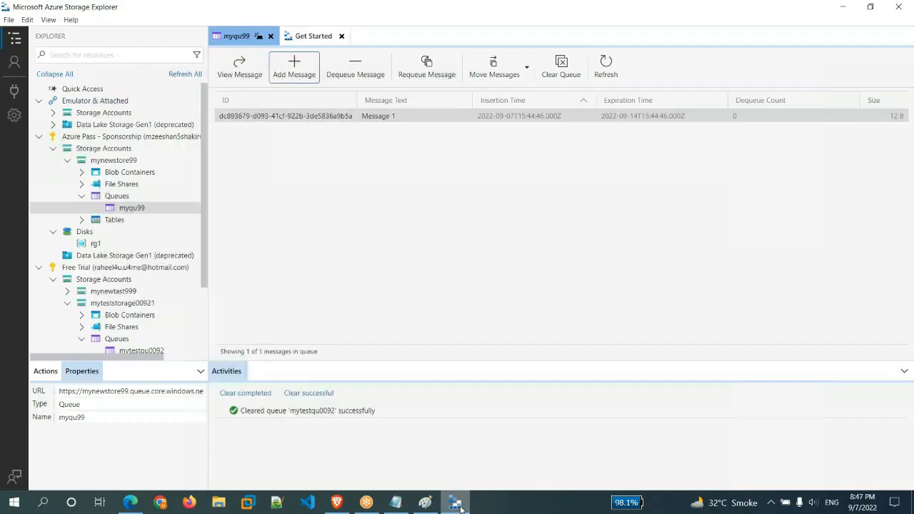
click(600, 76)
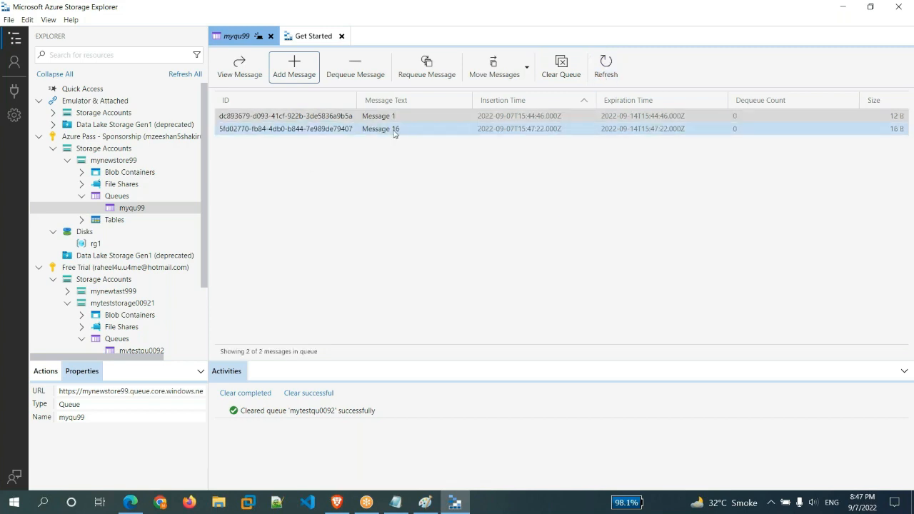
Run mytestpp twice more without a payload, refreshing the myqu99 messages in Microsoft Azure Storage Explorer after each run.
click(130, 504)
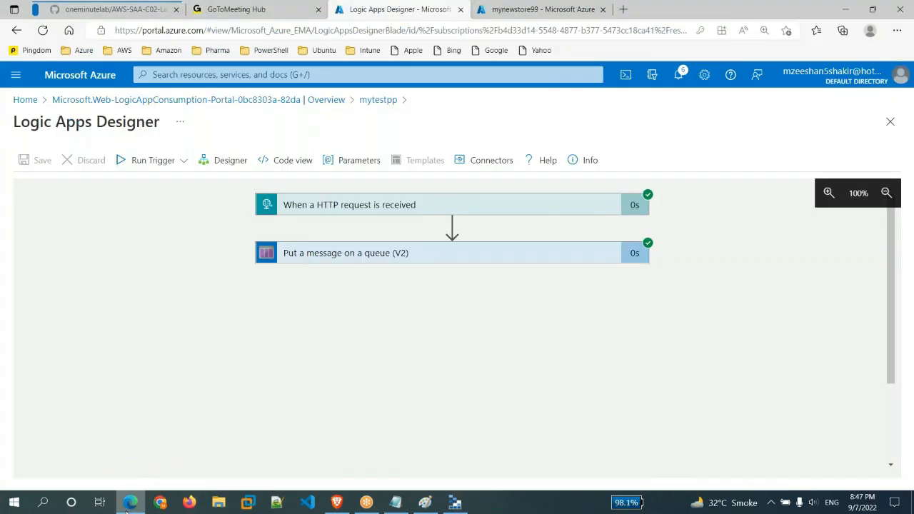
click(161, 164)
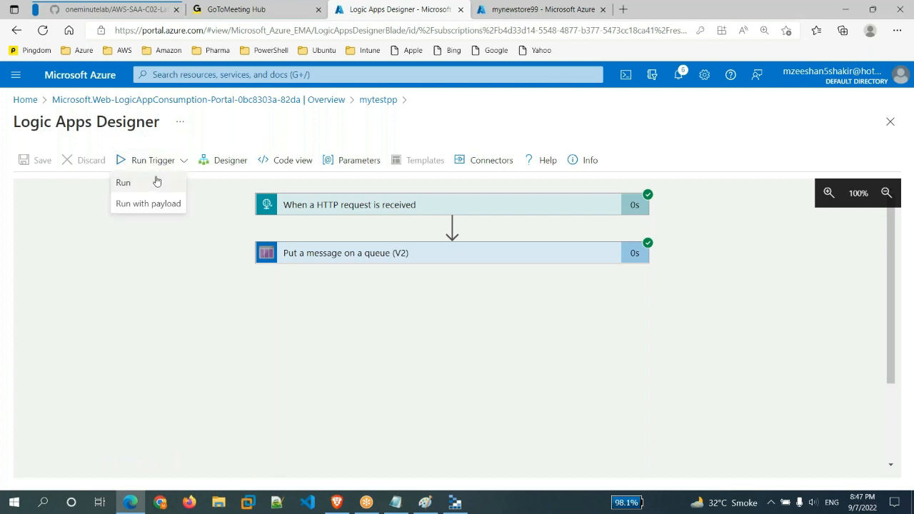
click(157, 183)
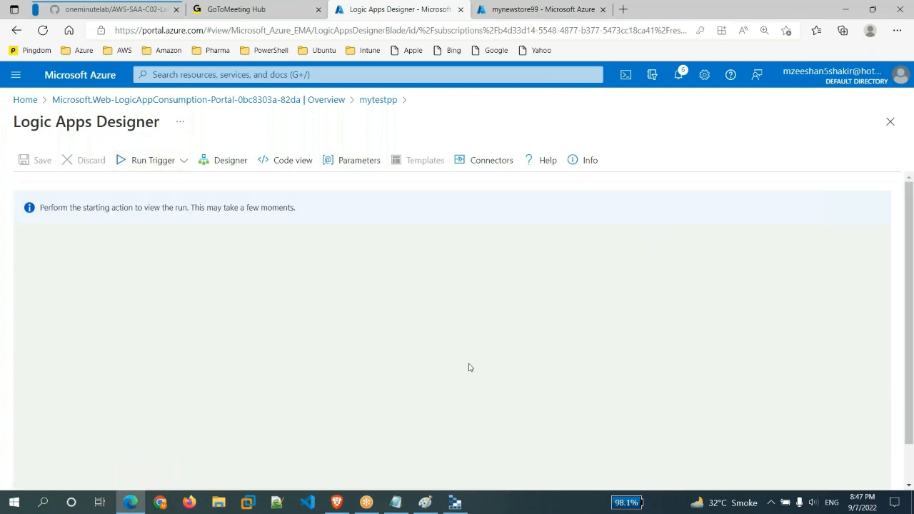
click(455, 503)
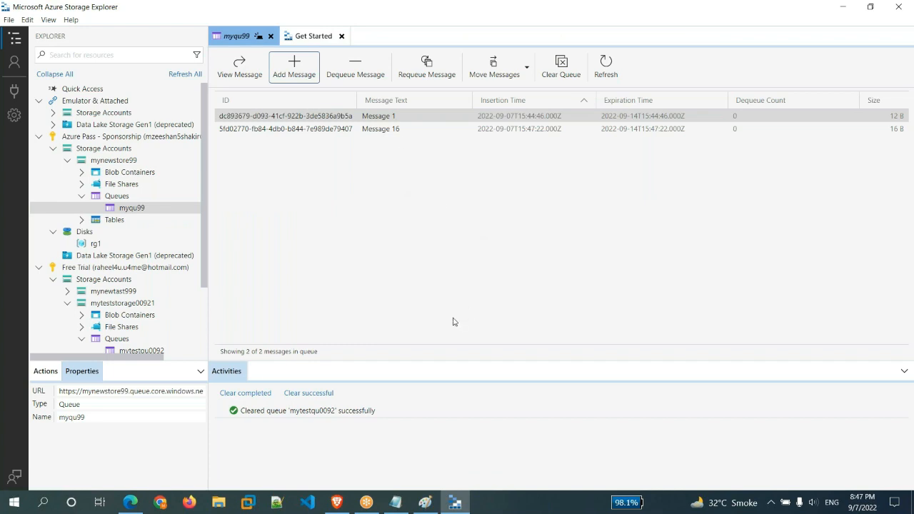
click(606, 64)
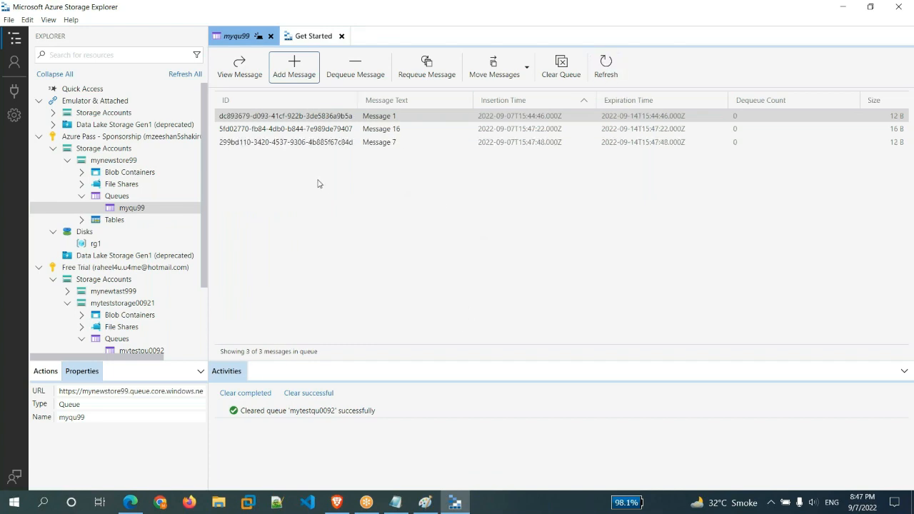
key(alt+Tab)
click(156, 161)
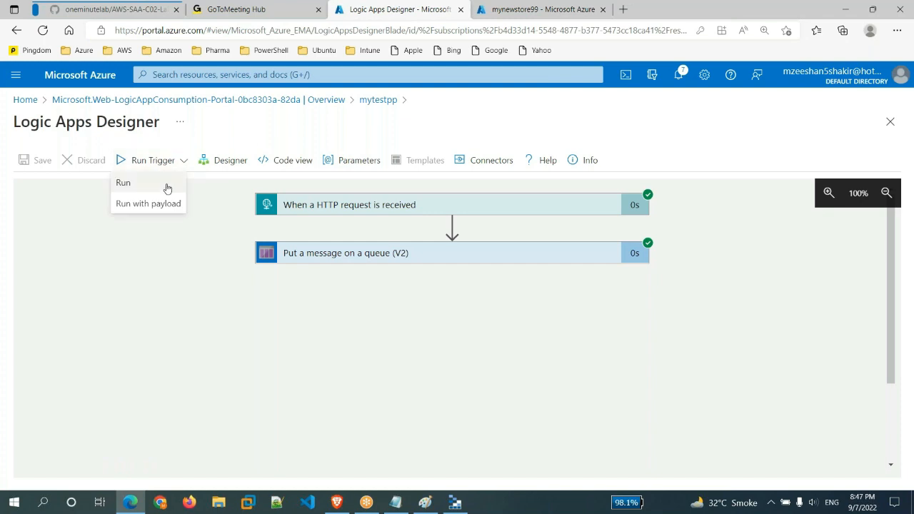
click(166, 188)
click(455, 503)
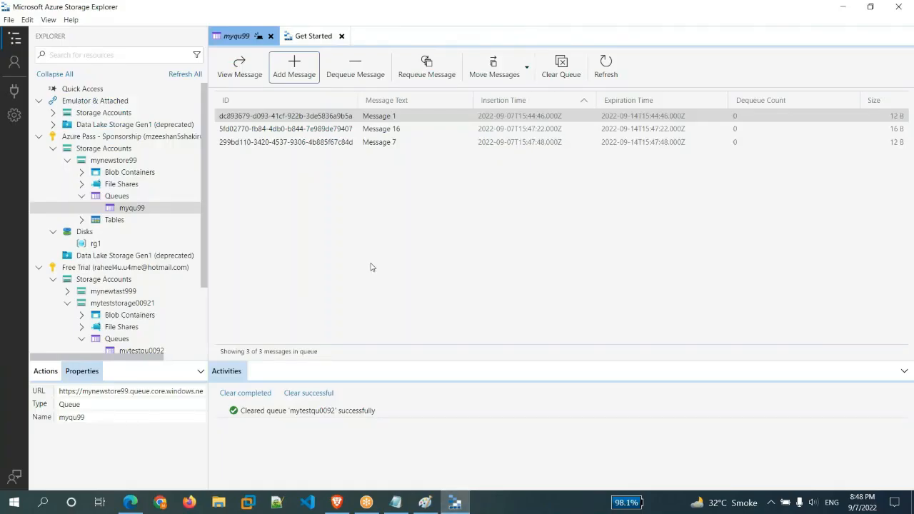
click(606, 66)
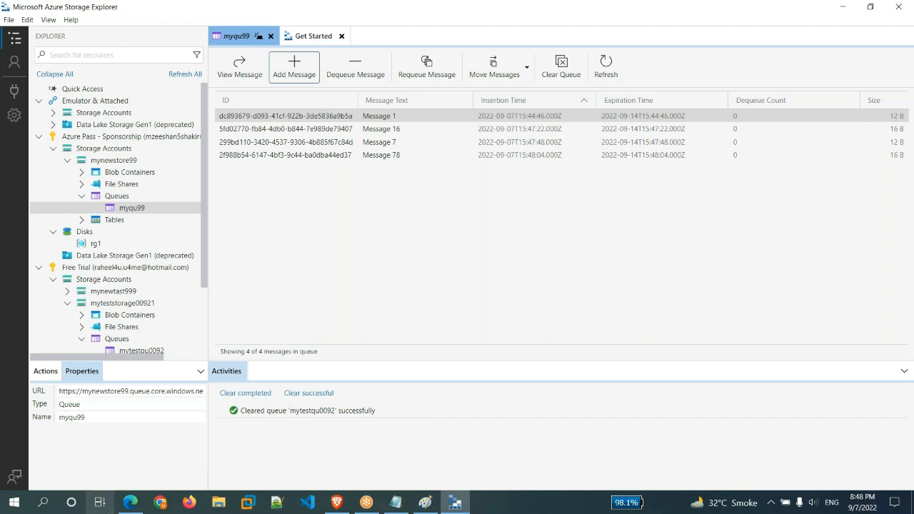
Switch back to the Azure portal and reopen the mytestpp workflow for editing.
mouse_move(123, 504)
click(133, 473)
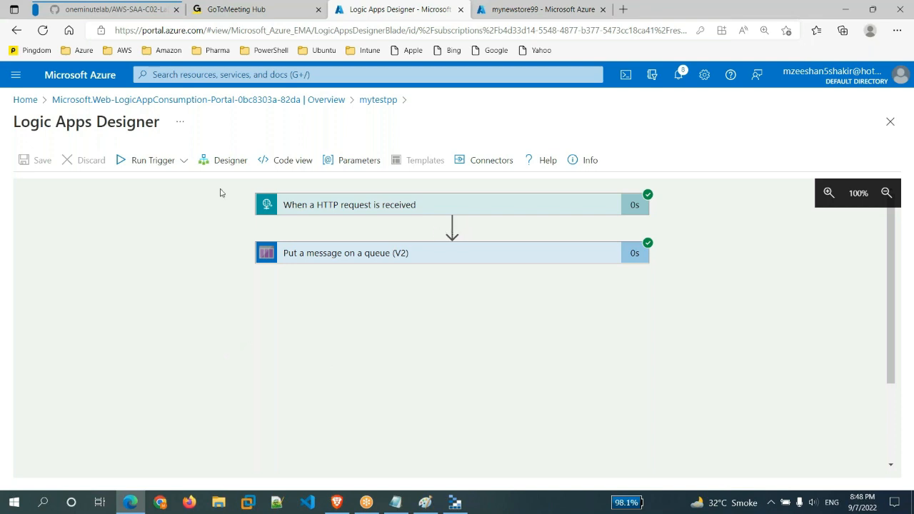
click(230, 161)
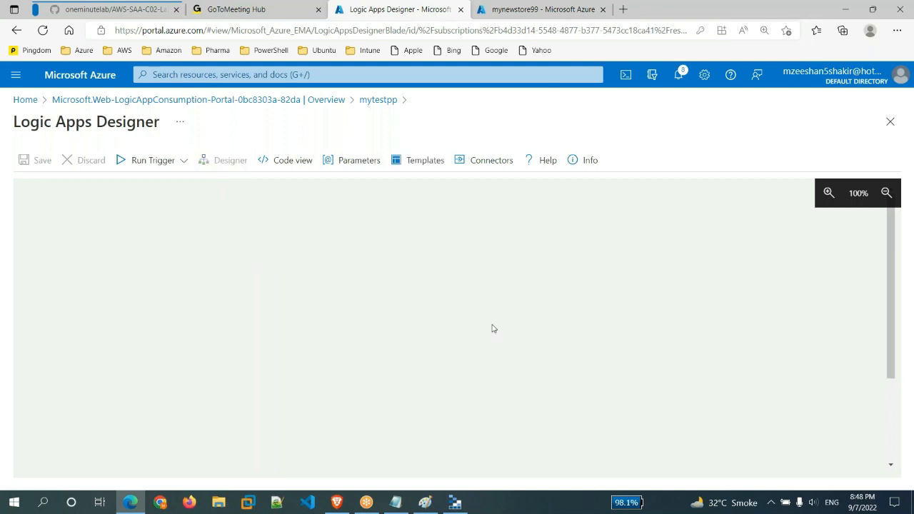
mouse_move(452, 239)
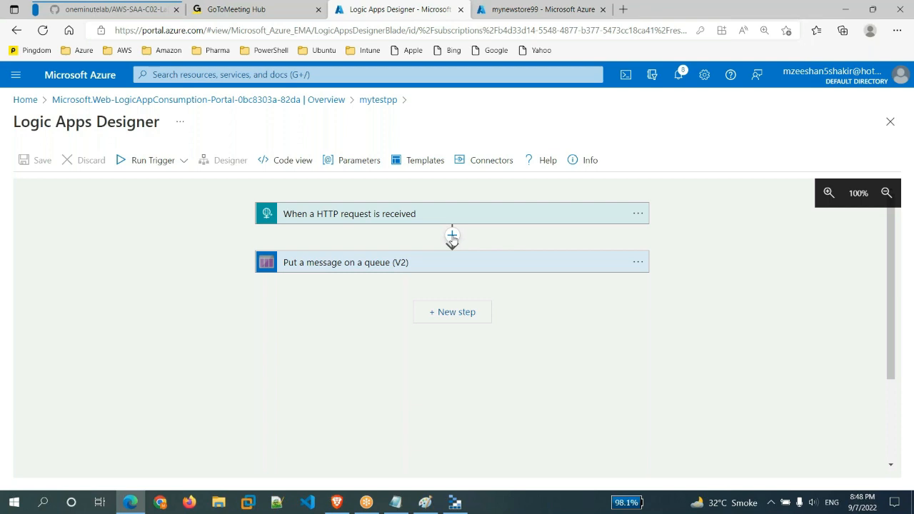
click(452, 237)
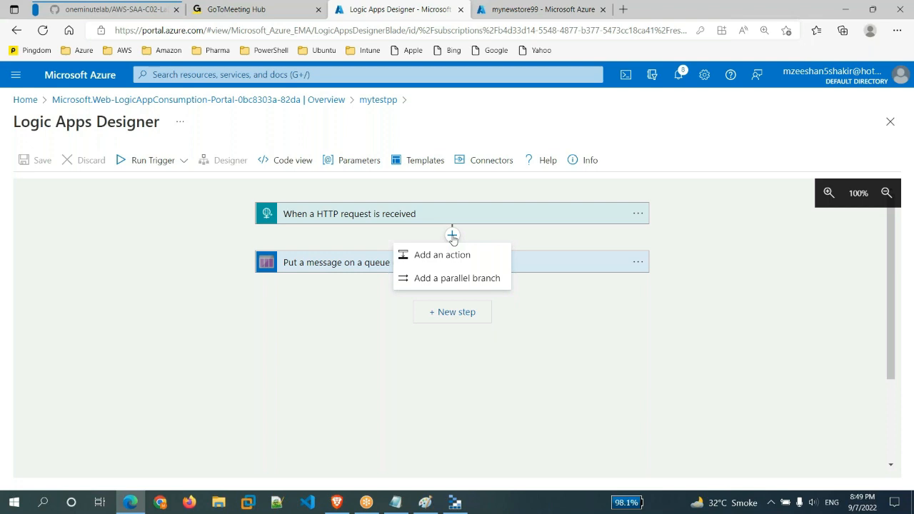
click(395, 503)
drag(33, 181, 151, 246)
click(184, 423)
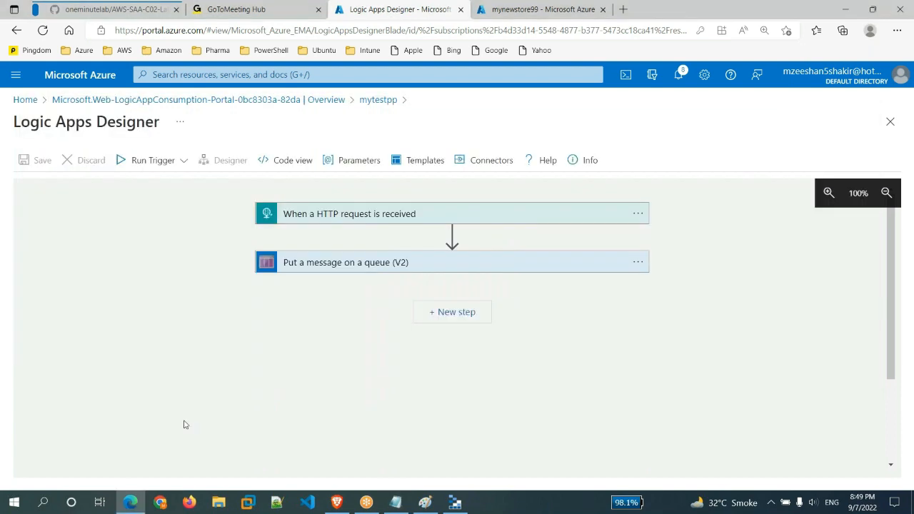
Insert a For each action over [1,2,3,4,5] between the HTTP trigger and the queue action, and save the logic app.
click(452, 235)
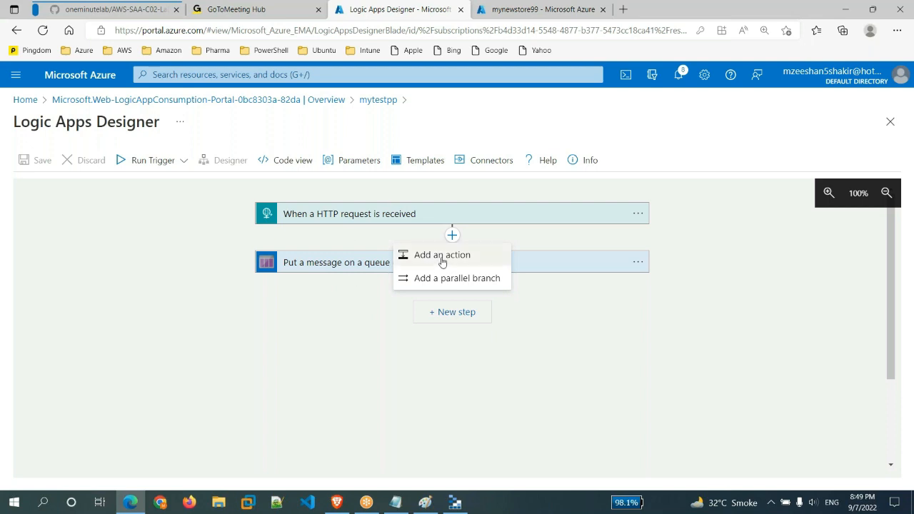
click(443, 259)
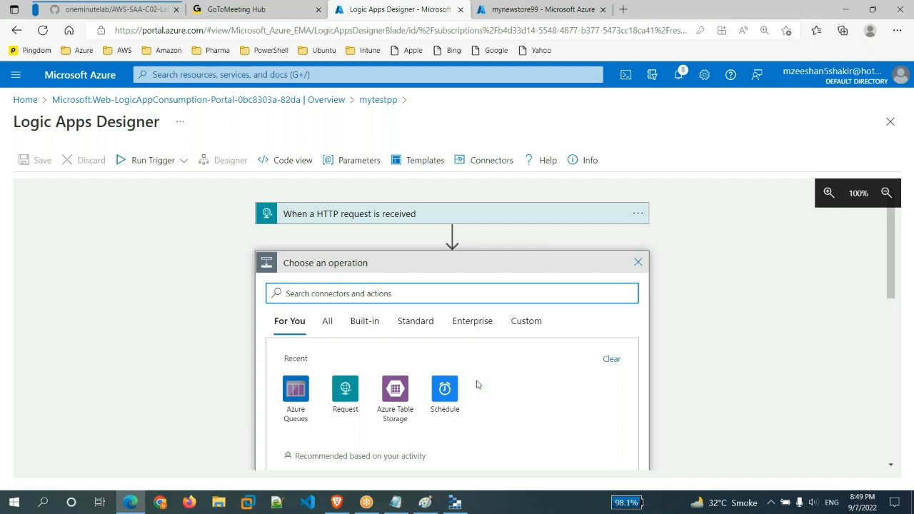
scroll(478, 385, down, 4)
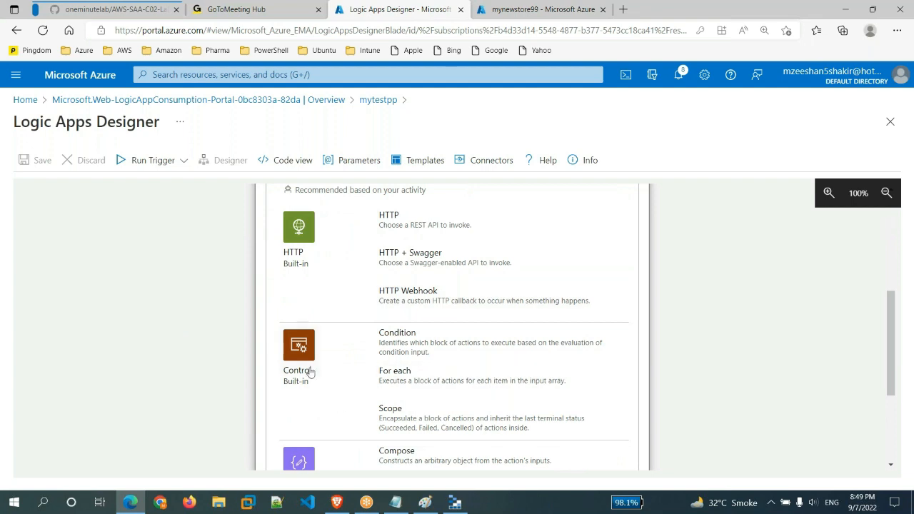
click(419, 380)
scroll(429, 343, up, 2)
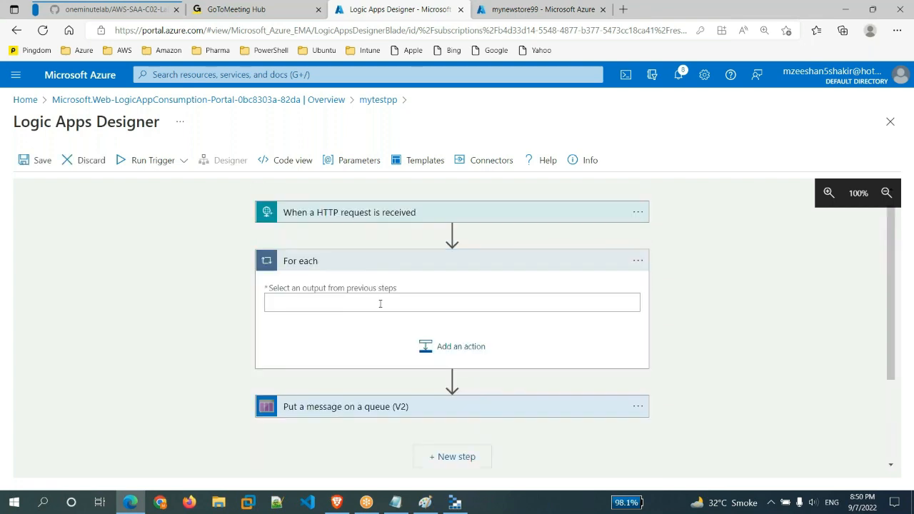
click(380, 303)
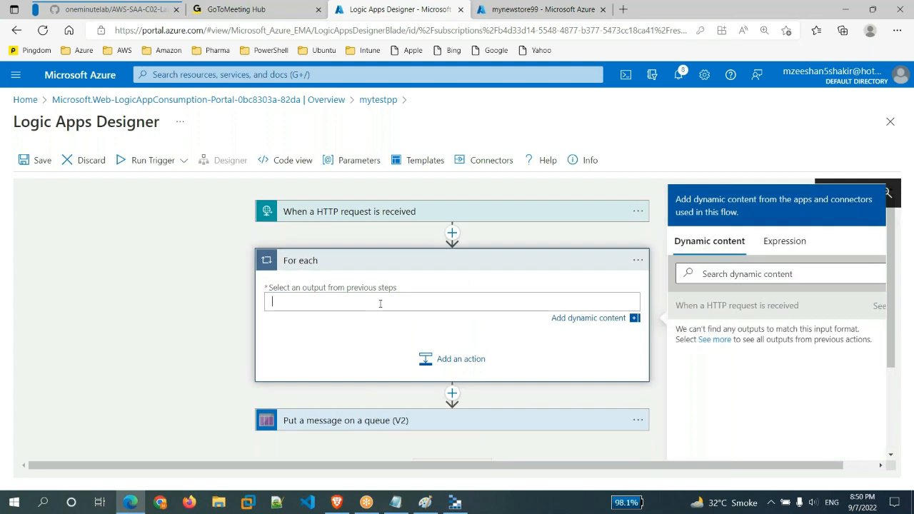
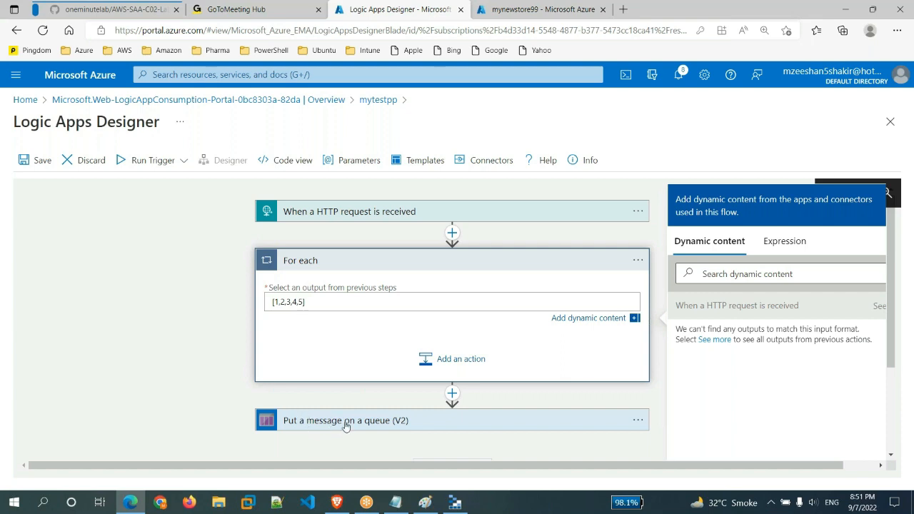
click(34, 162)
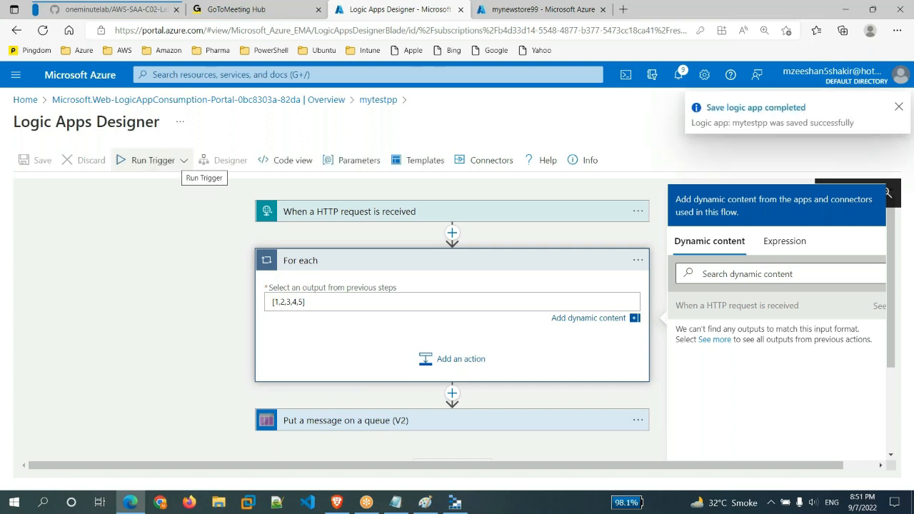
Run mytestpp with the For each action in place and refresh the myqu99 messages in Microsoft Azure Storage Explorer.
click(146, 160)
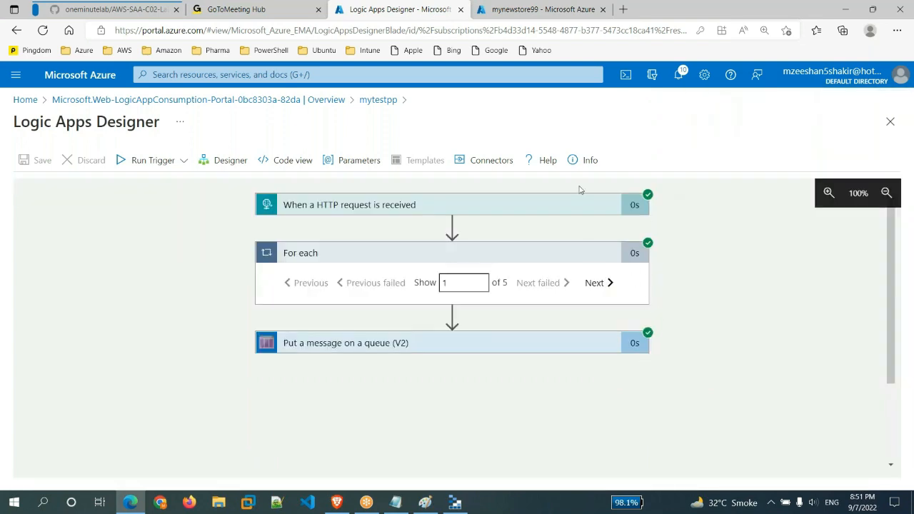
click(456, 503)
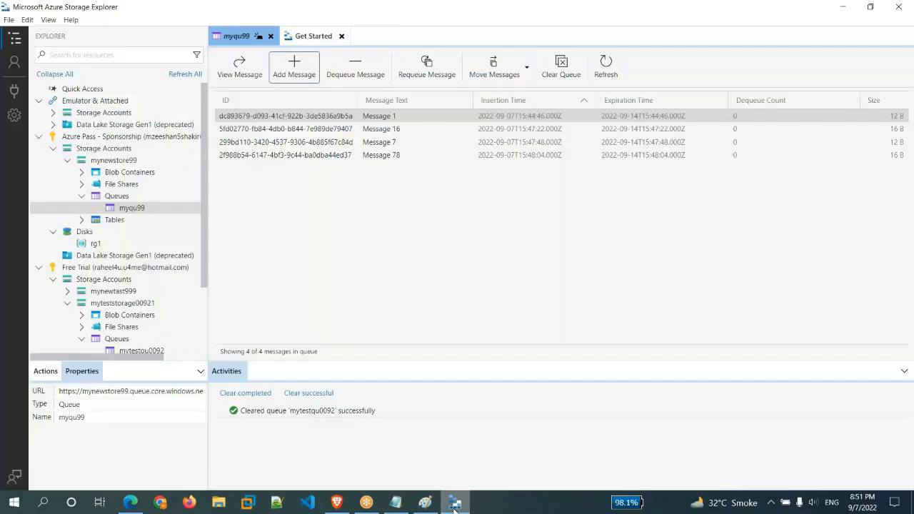
click(619, 66)
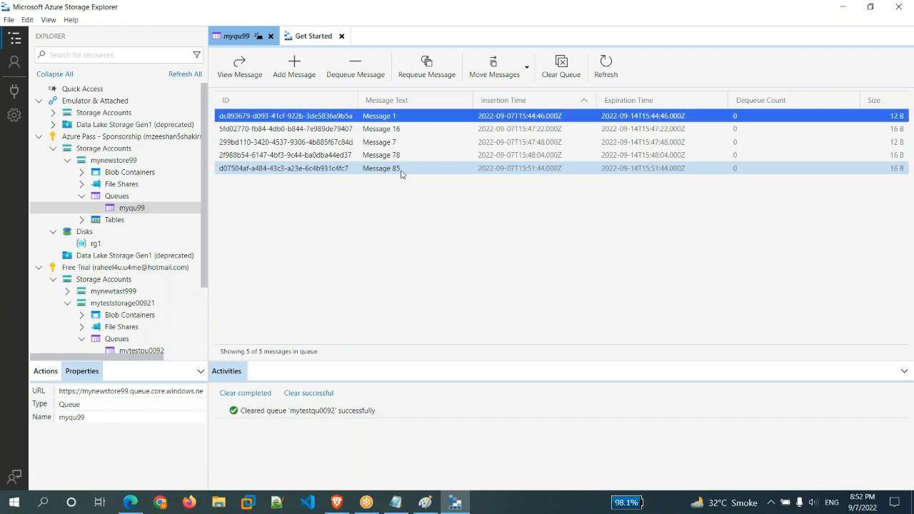
click(401, 173)
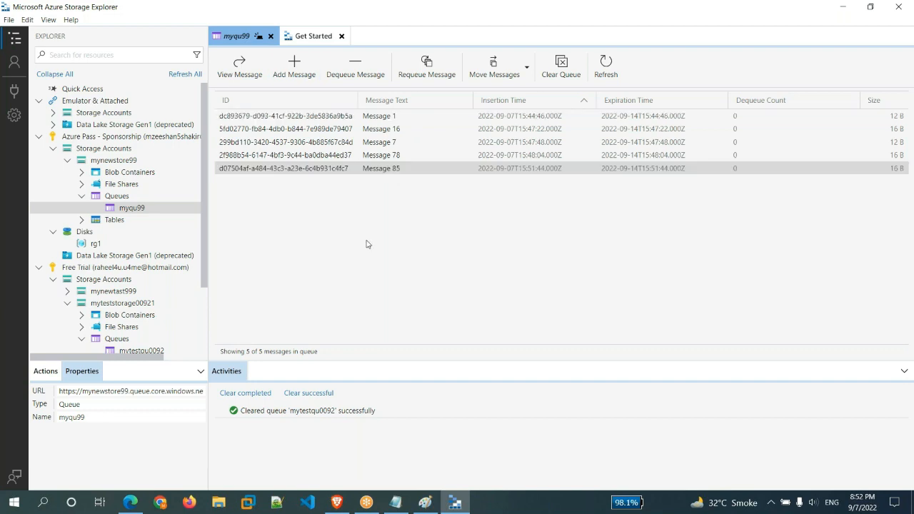
Back in the Azure portal, page through the For each iterations up to 5 and run mytestpp again without a payload.
click(138, 507)
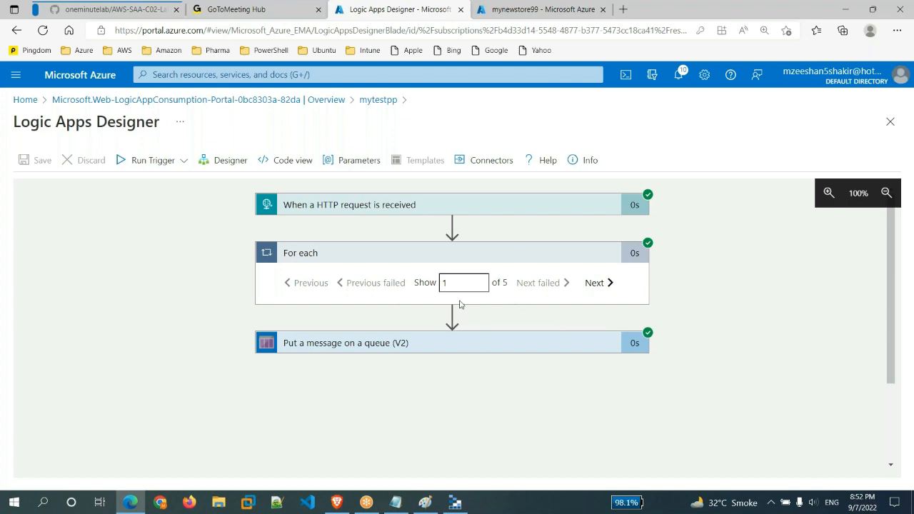
click(602, 284)
click(602, 283)
click(602, 283)
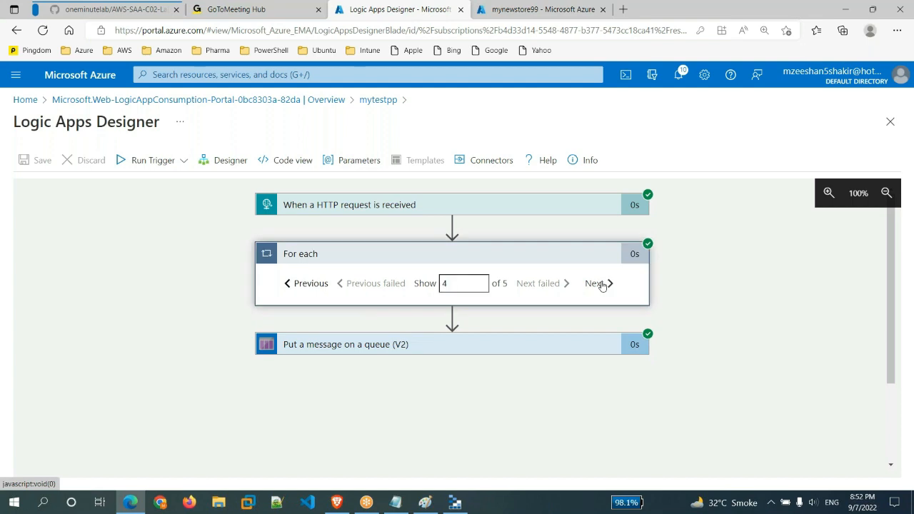
click(602, 283)
click(183, 162)
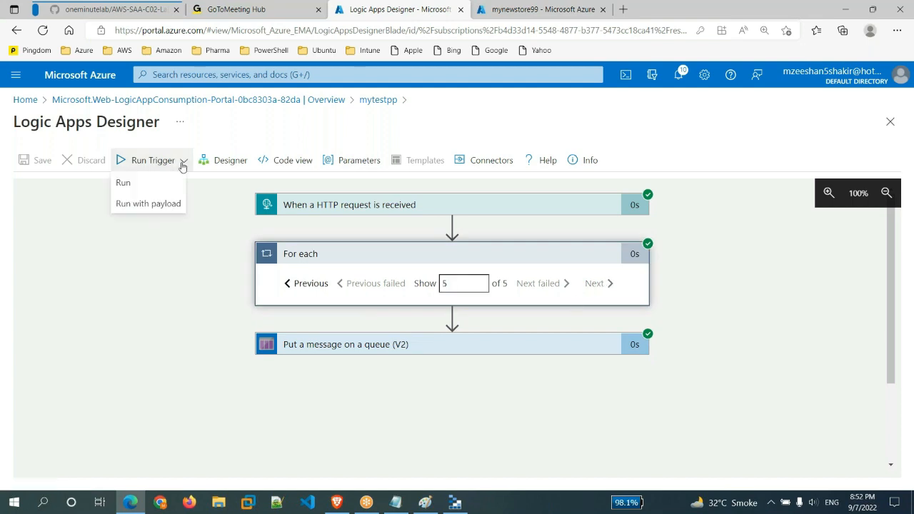
click(146, 184)
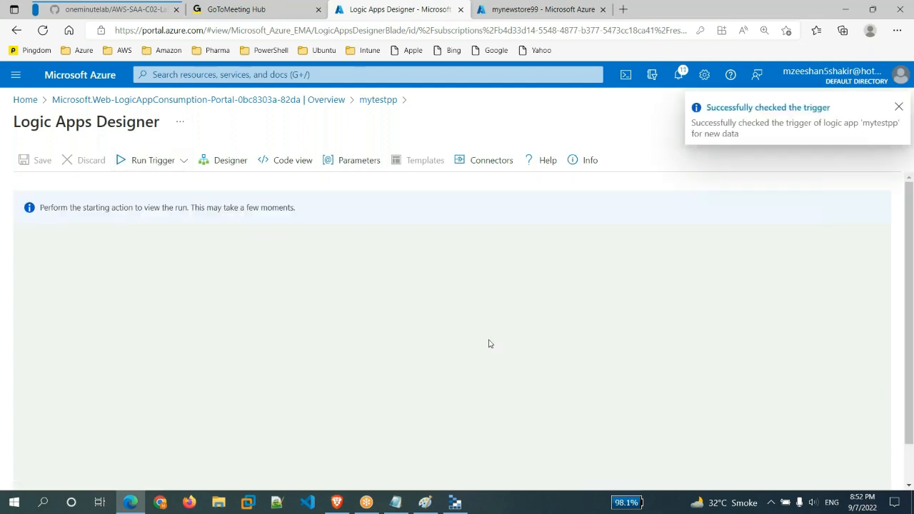
Extend the queue action's message to three comma-separated "Message" texts, each followed by a rand expression.
click(435, 312)
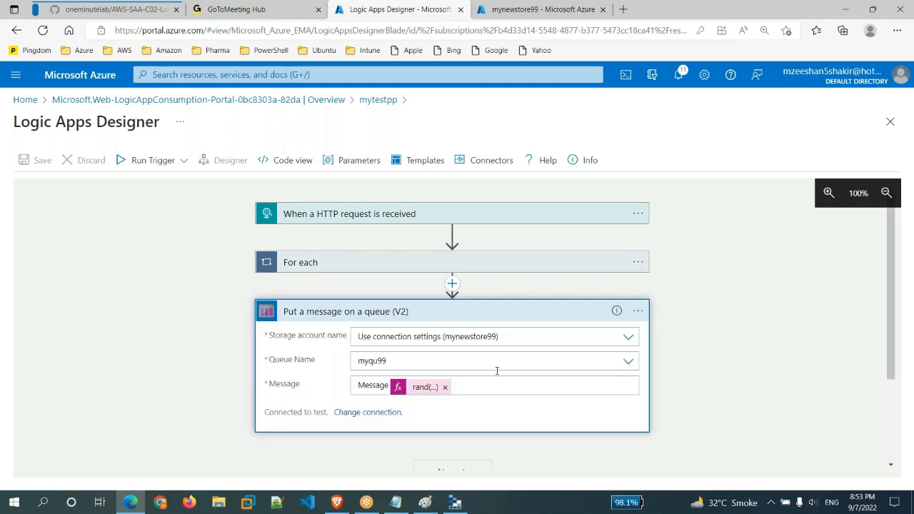
click(536, 387)
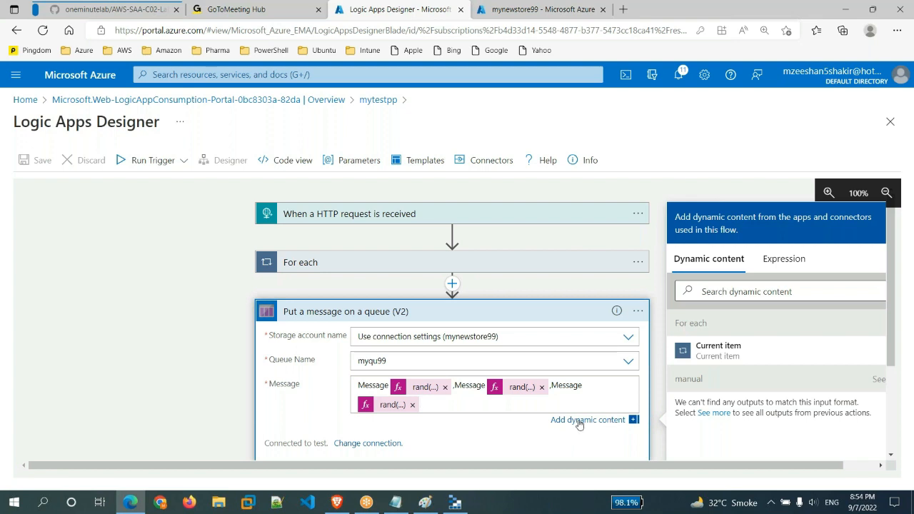
click(220, 375)
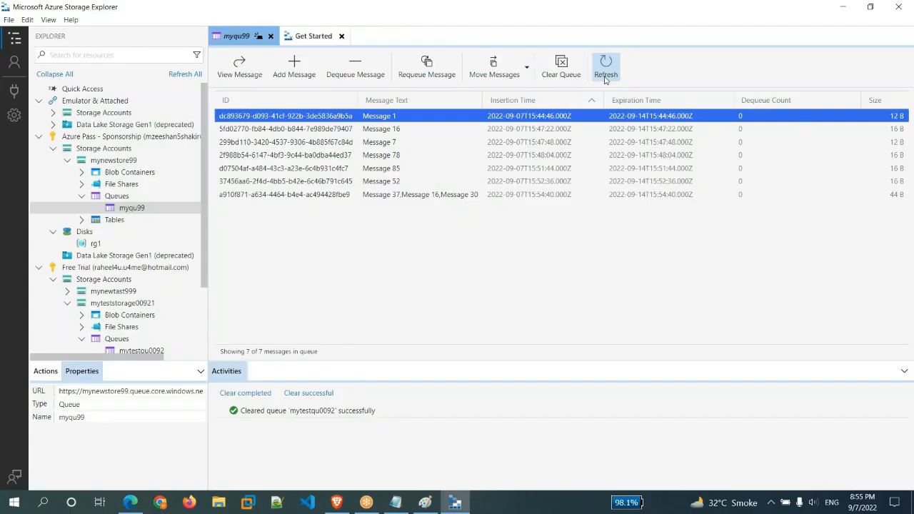
Refresh myqu99 in Microsoft Azure Storage Explorer and check the newest message.
click(606, 65)
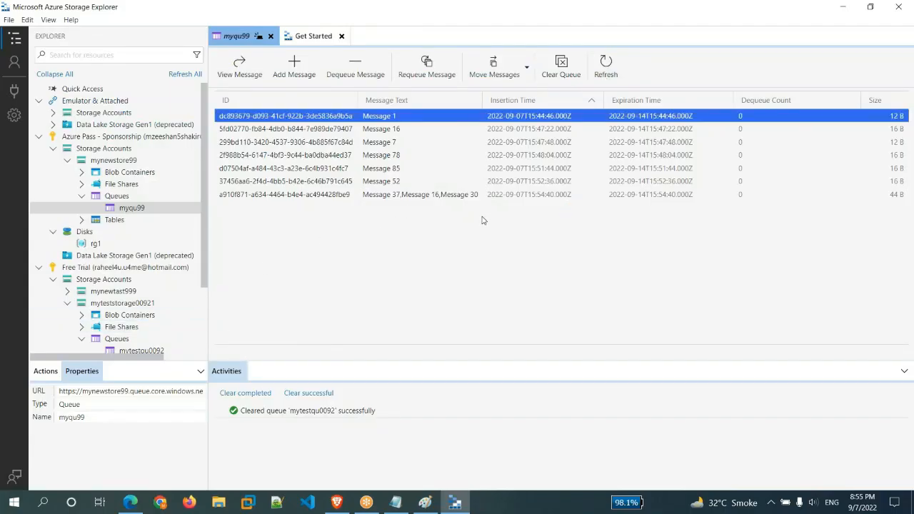
click(385, 203)
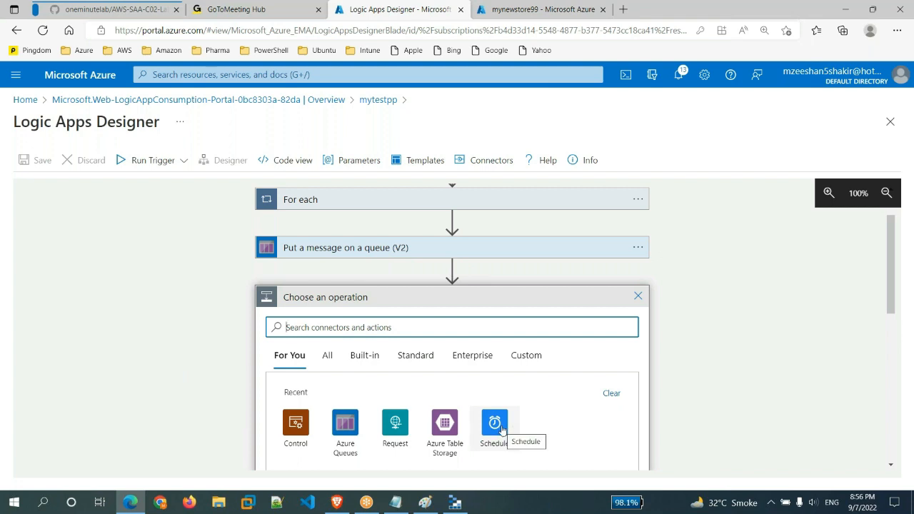
Discard the unfinished new operation and delete the For each action from mytestpp.
click(638, 295)
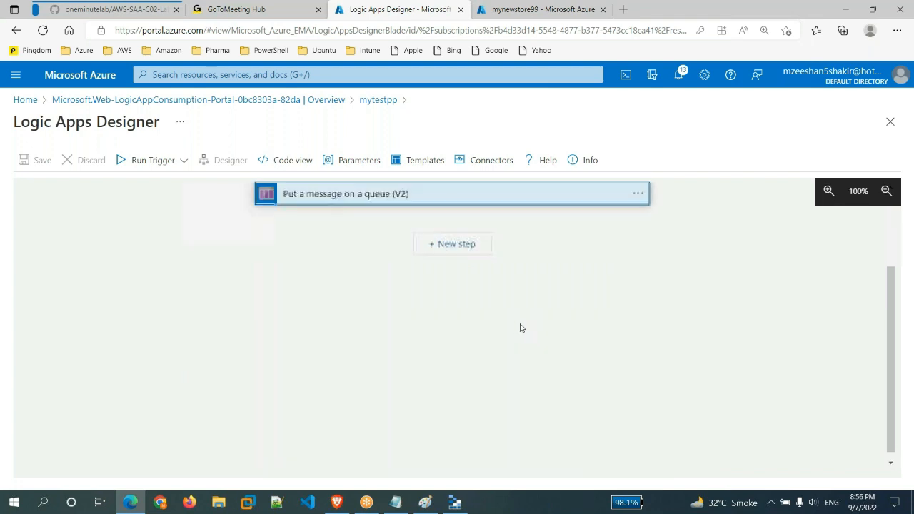
click(637, 261)
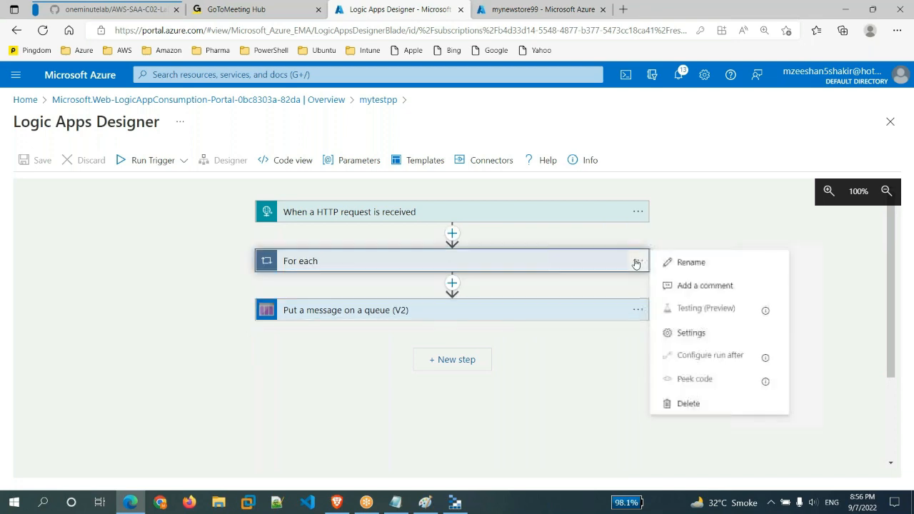
click(686, 404)
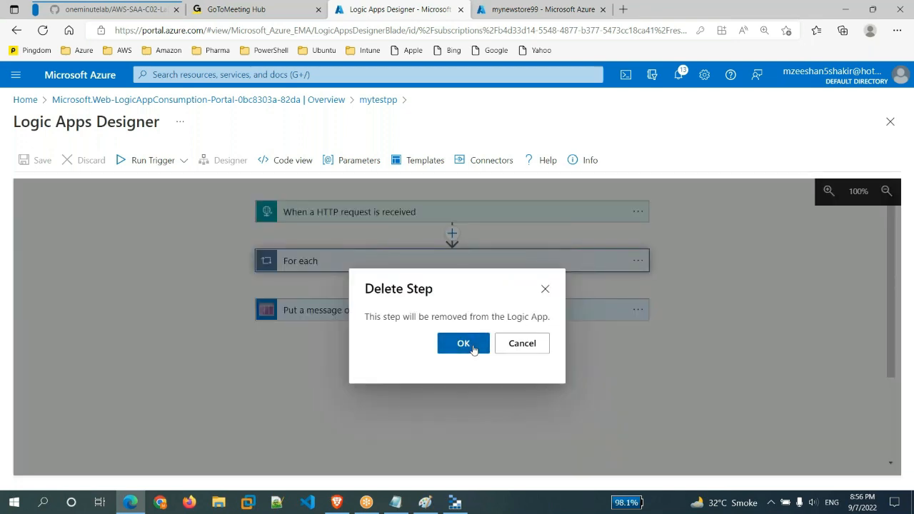
click(473, 349)
Insert a Schedule Delay action of 3 seconds between the HTTP request trigger and the queue message action.
click(452, 232)
click(447, 253)
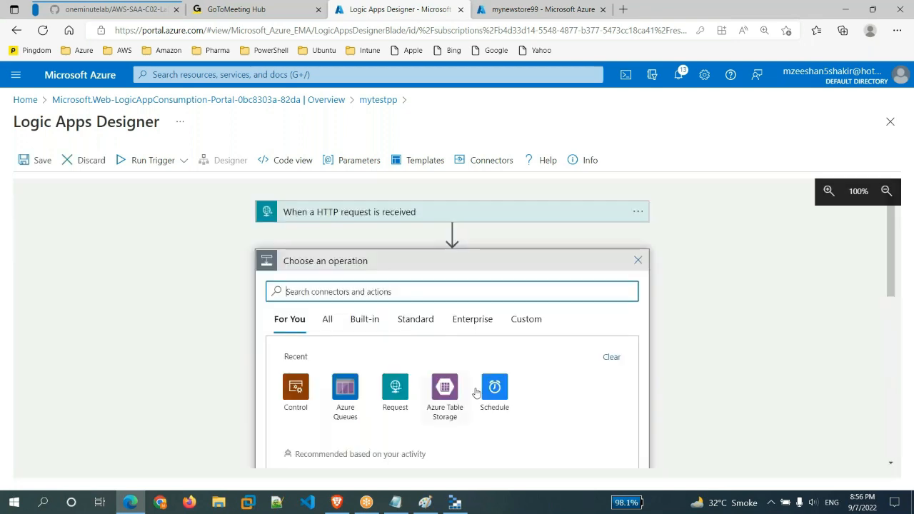
click(494, 396)
scroll(406, 383, down, 1)
click(303, 250)
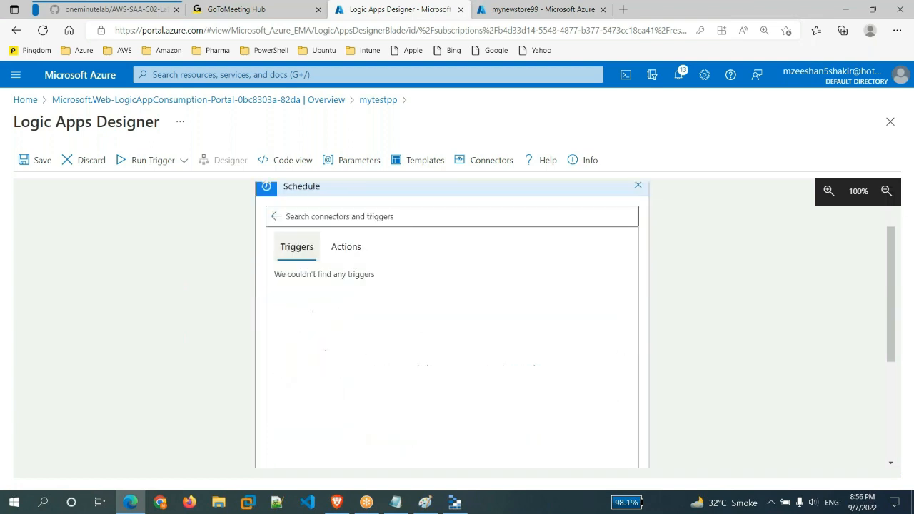
click(346, 272)
click(322, 300)
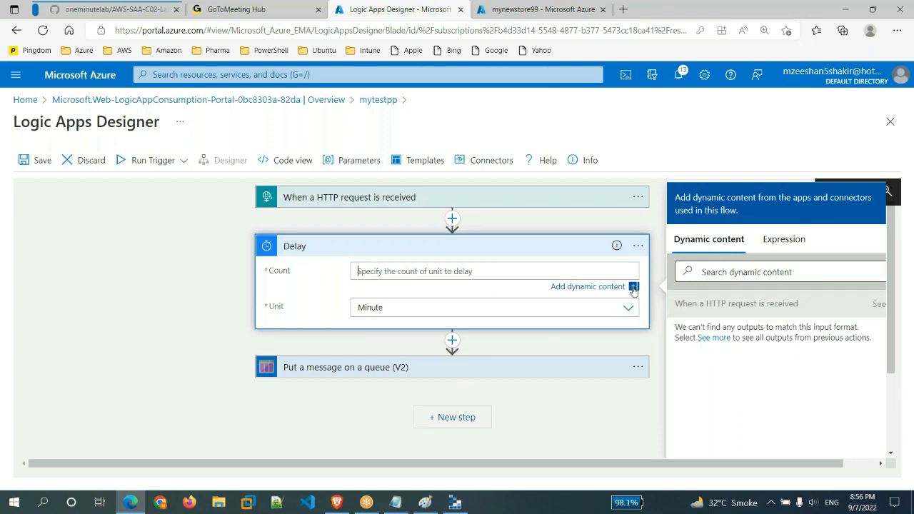
text(3)
click(390, 303)
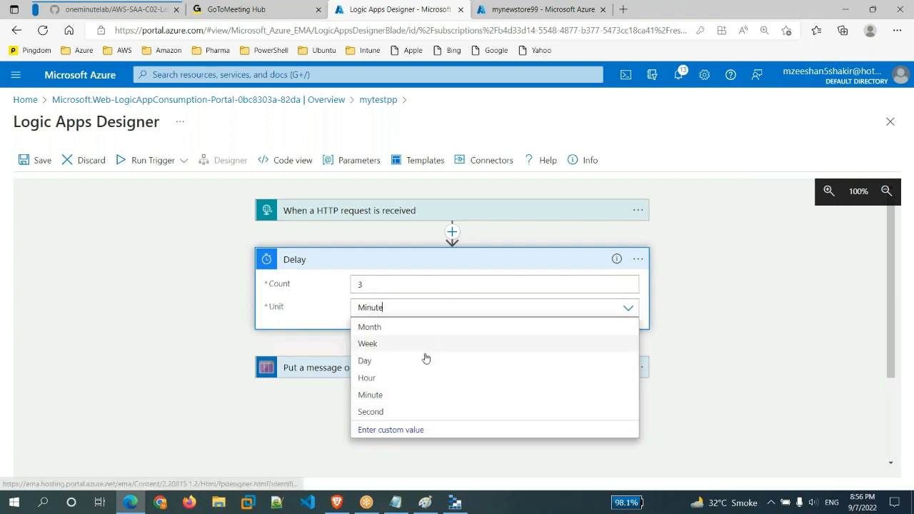
click(426, 413)
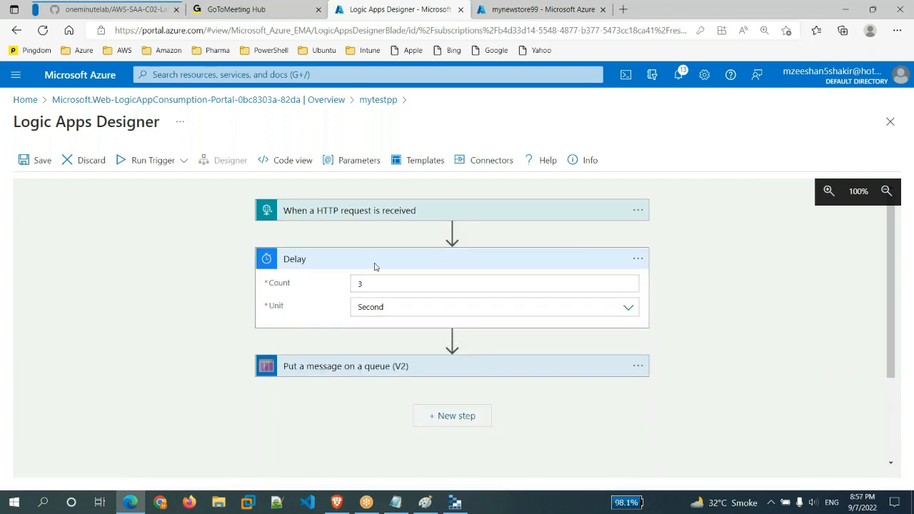
Save mytestpp, run it without a payload and refresh the myqu99 messages in Microsoft Azure Storage Explorer.
click(180, 166)
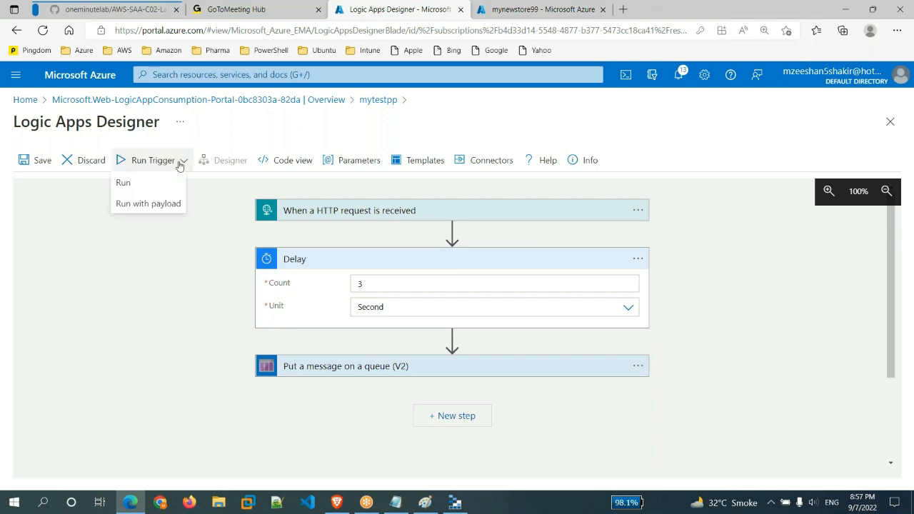
click(35, 161)
click(163, 161)
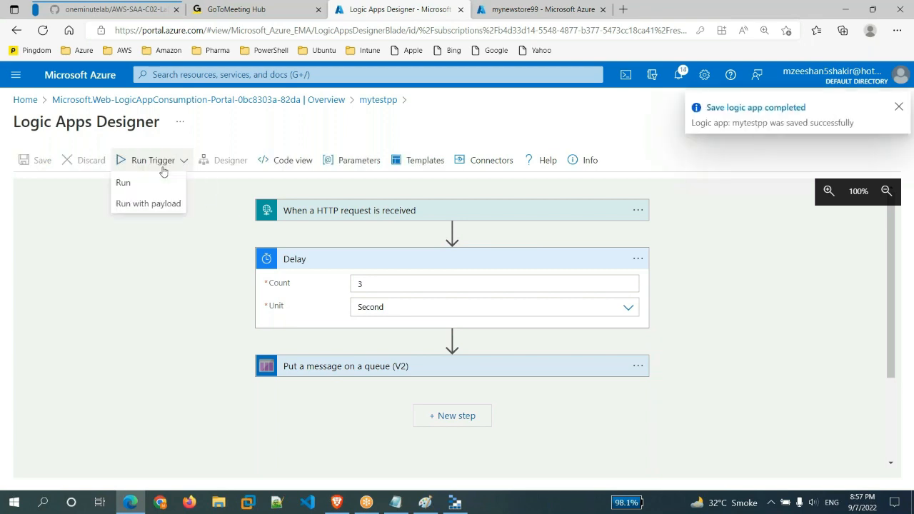
click(163, 184)
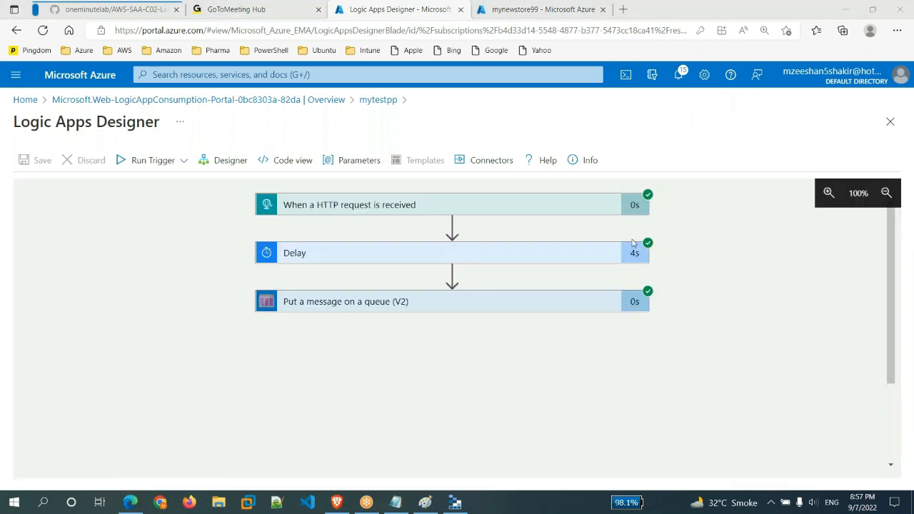
click(466, 505)
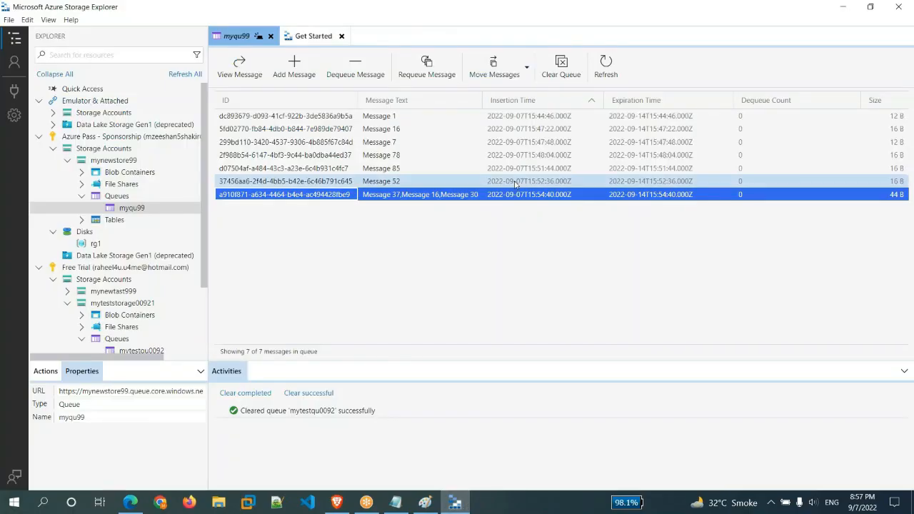
click(605, 74)
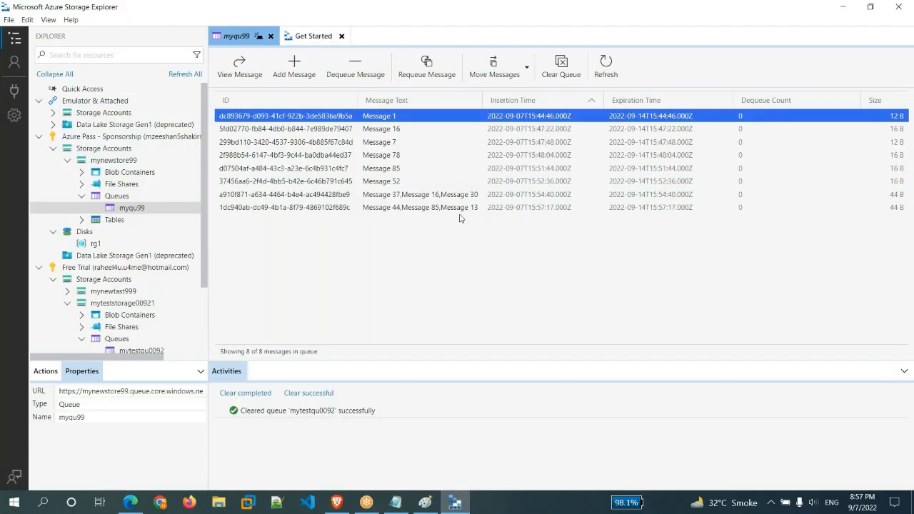
Back in the Azure portal designer, reduce the queue message to a single "Message" text with one rand expression and save mytestpp.
key(alt+Tab)
click(225, 163)
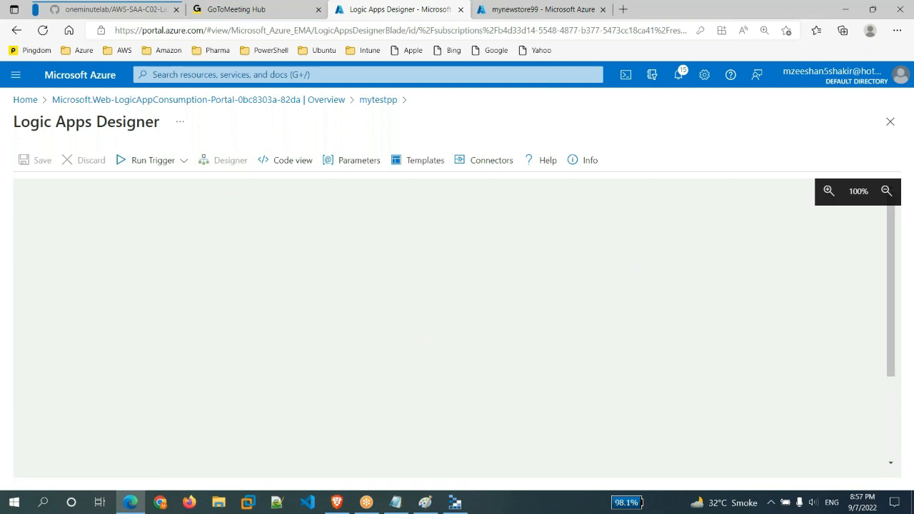
click(573, 317)
key(BackSpace)
key(BackSpace)
key(BackSpace)
key(BackSpace)
key(BackSpace)
key(BackSpace)
key(BackSpace)
key(BackSpace)
key(BackSpace)
key(BackSpace)
key(BackSpace)
key(BackSpace)
key(BackSpace)
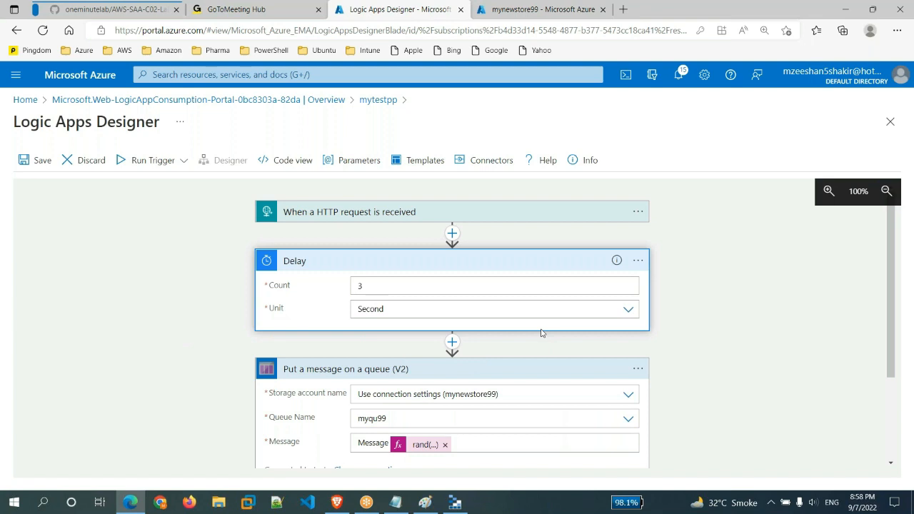
click(35, 160)
Run mytestpp with the single-message queue action and refresh myqu99 in Microsoft Azure Storage Explorer.
scroll(380, 233, down, 2)
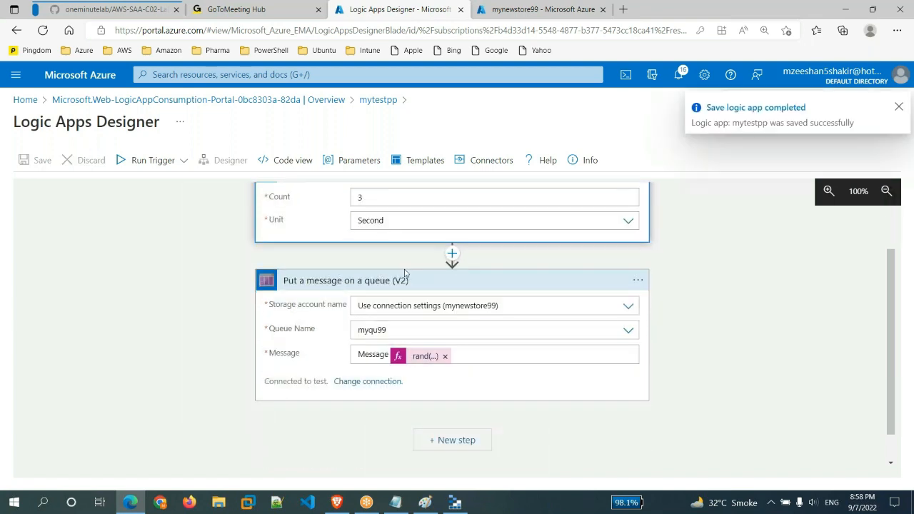
scroll(123, 338, up, 2)
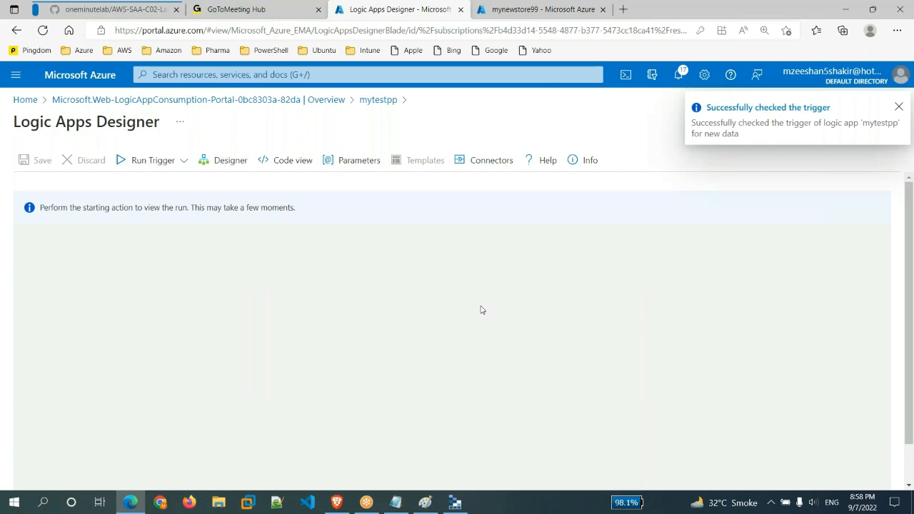
click(455, 503)
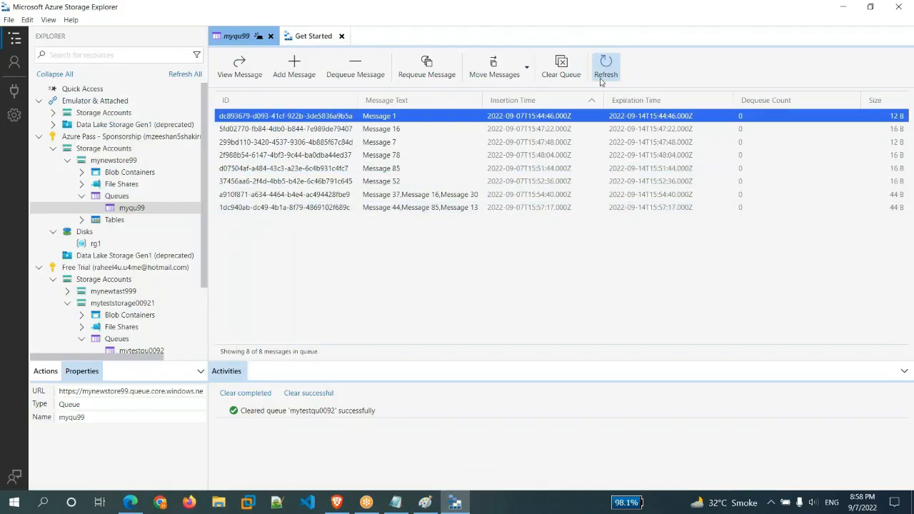
click(606, 66)
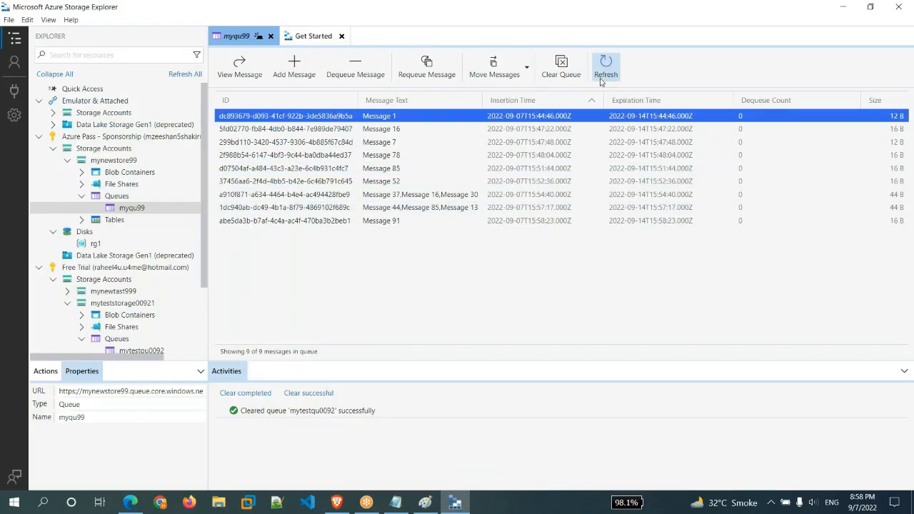
Switch to the Azure portal and page forward through the For each iterations of the mytestpp run.
mouse_move(130, 503)
click(157, 484)
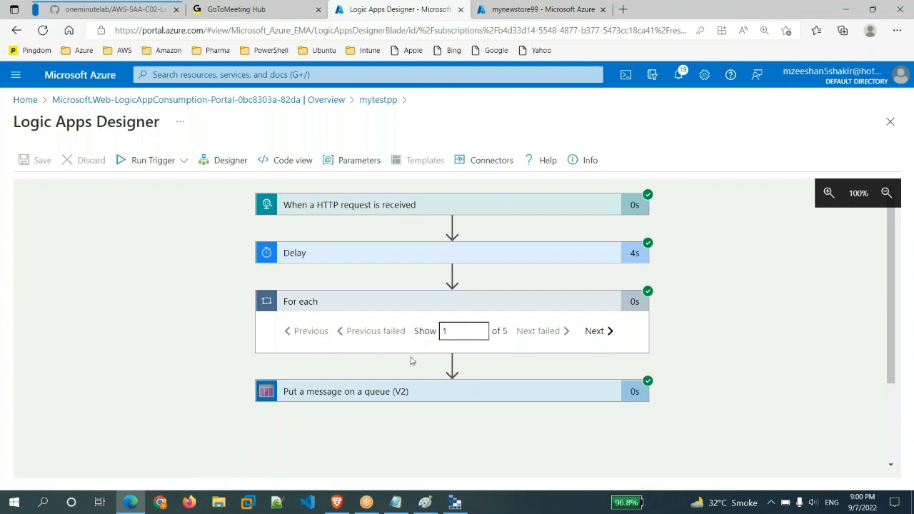
click(606, 332)
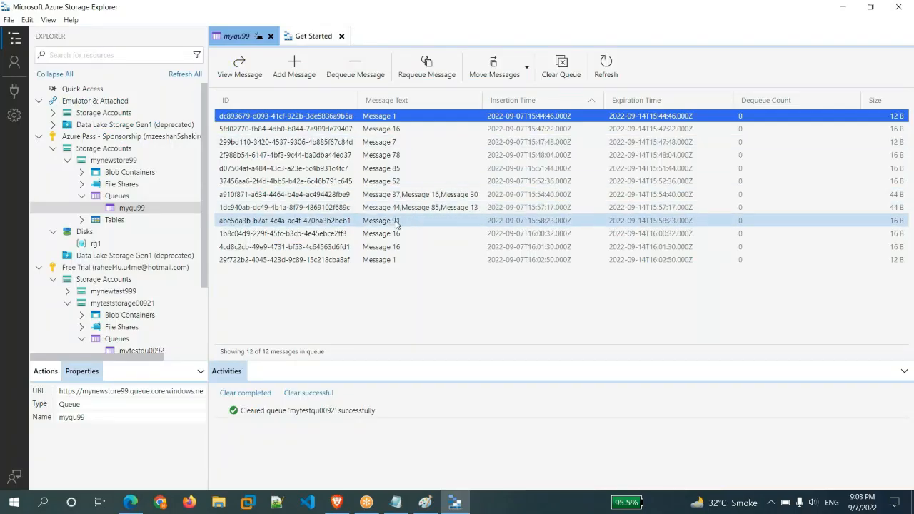
Select Message 91 in the queue, return to the Azure portal and open the For each action's array for editing.
click(396, 223)
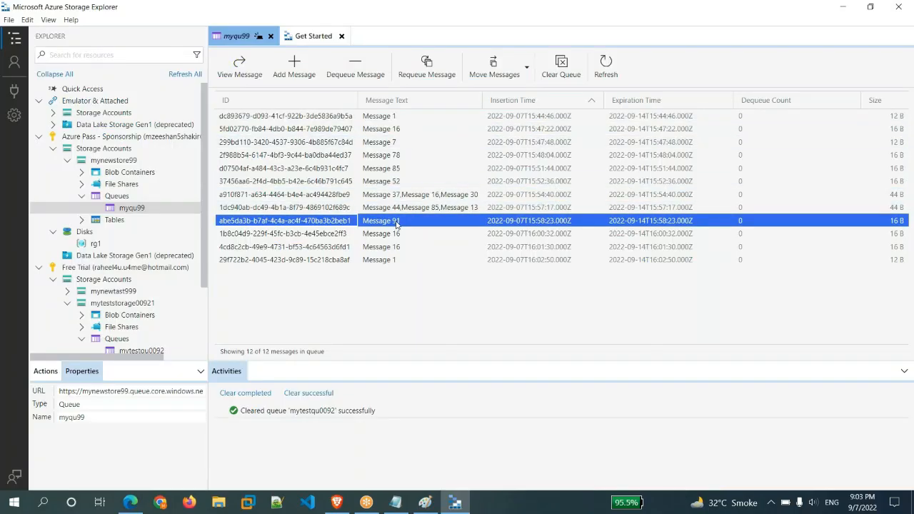
mouse_move(123, 506)
click(150, 459)
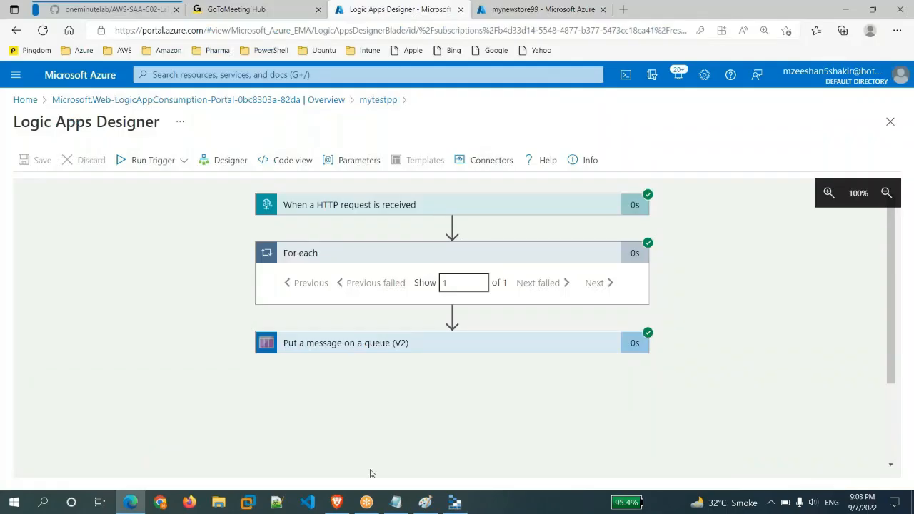
click(400, 265)
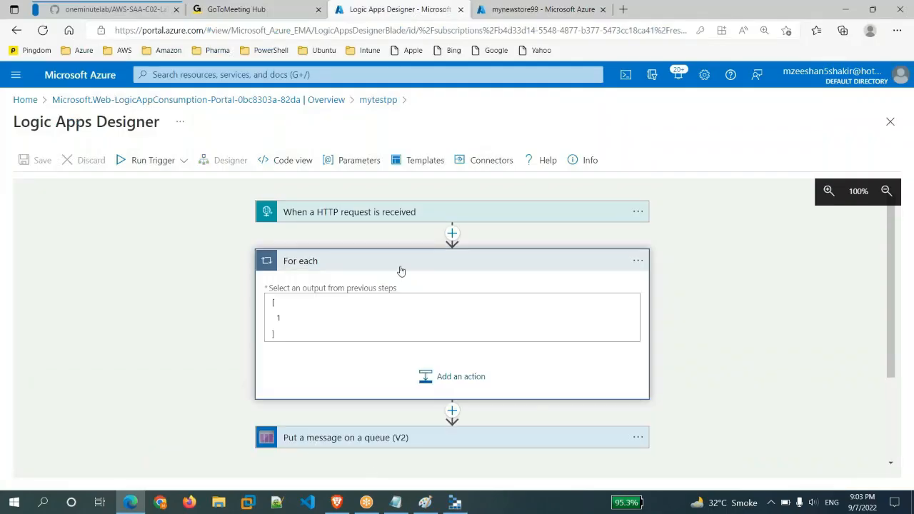
click(280, 320)
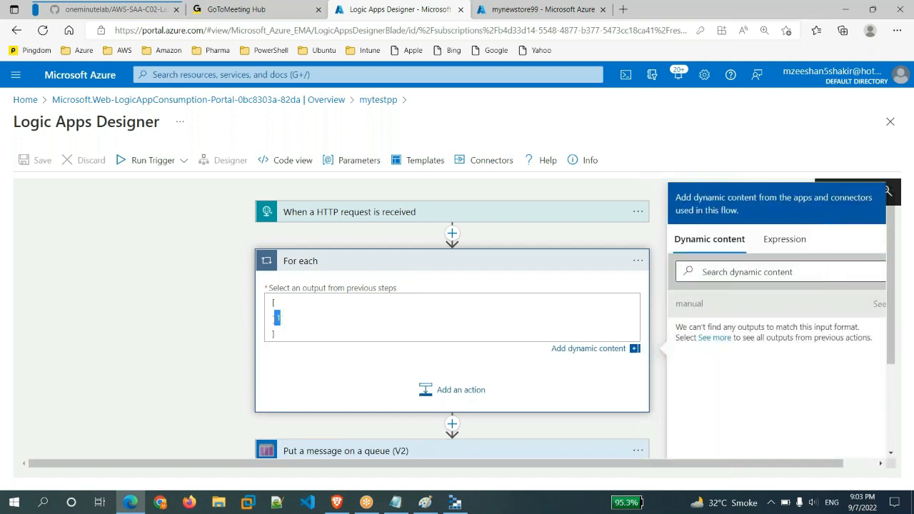
In Microsoft Azure Storage Explorer, step through the myqu99 messages one by one from the oldest down to Message 91.
click(455, 502)
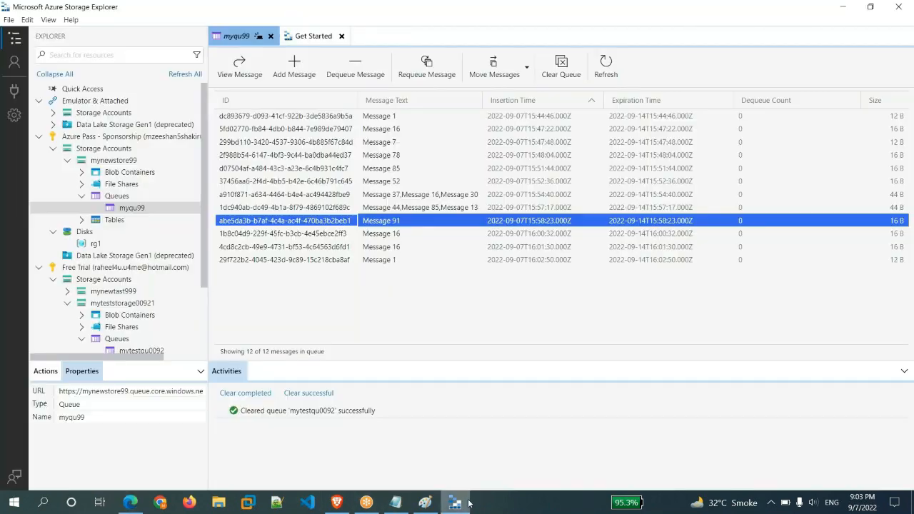
click(388, 116)
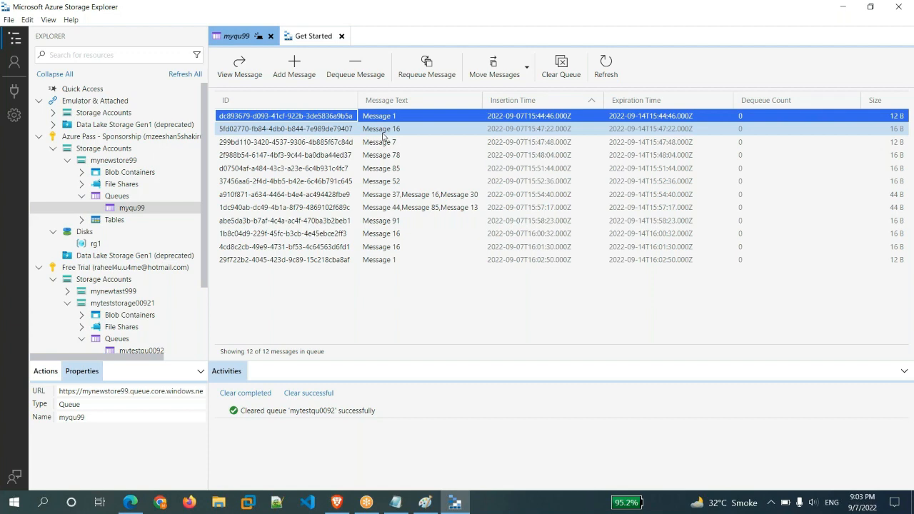
click(384, 132)
click(384, 143)
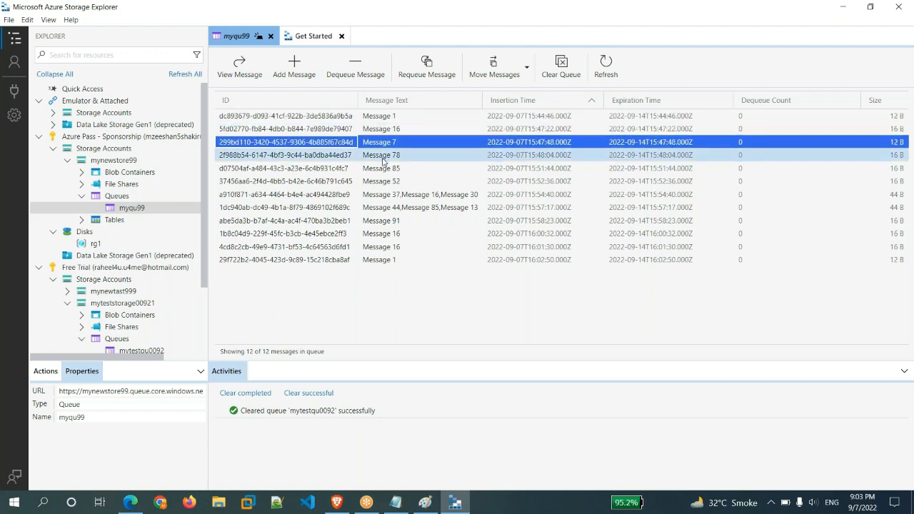
click(384, 159)
click(385, 172)
click(385, 182)
click(385, 195)
click(385, 208)
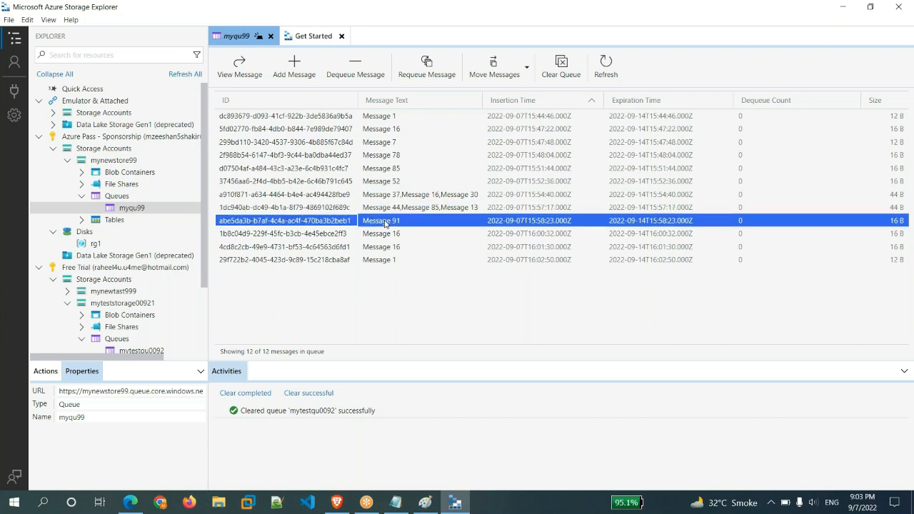
click(393, 224)
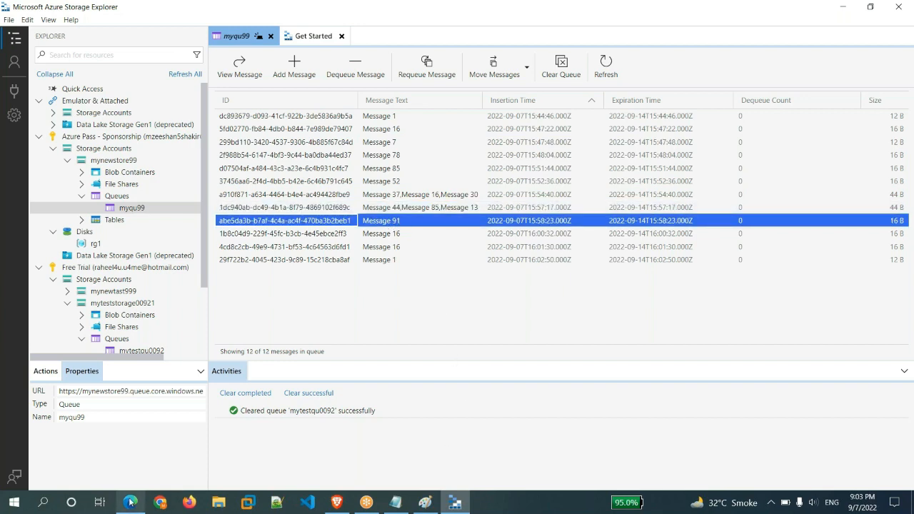
Back in the Azure portal, set the For each array value to 9 and save mytestpp.
click(142, 468)
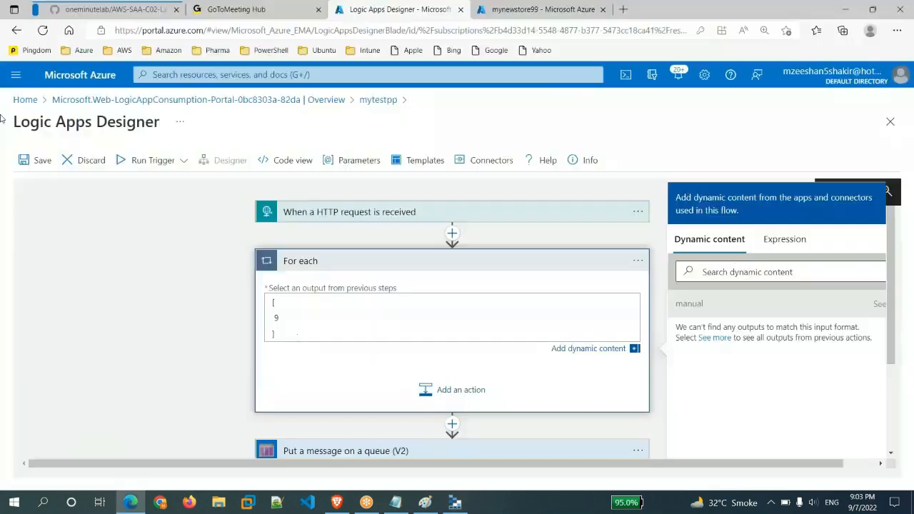
click(40, 161)
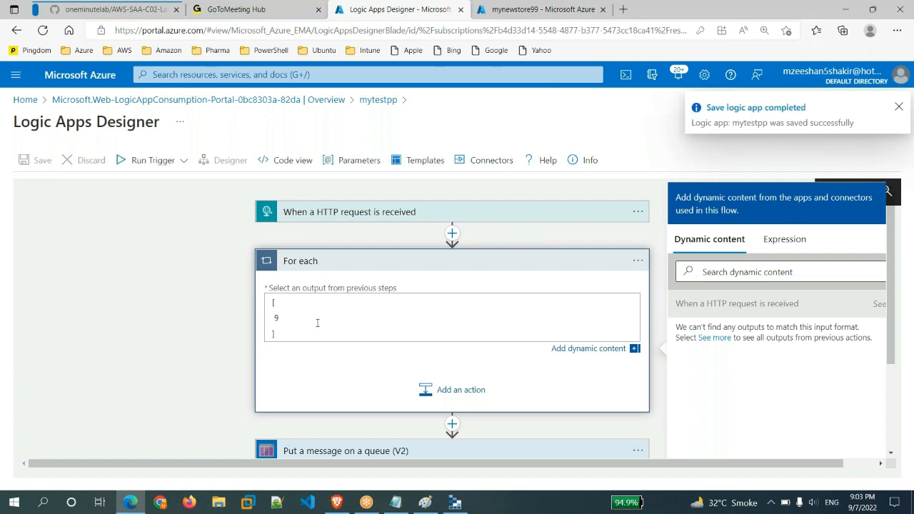
Run the mytestpp trigger, switch to Microsoft Azure Storage Explorer and refresh the myqu99 message list.
click(455, 502)
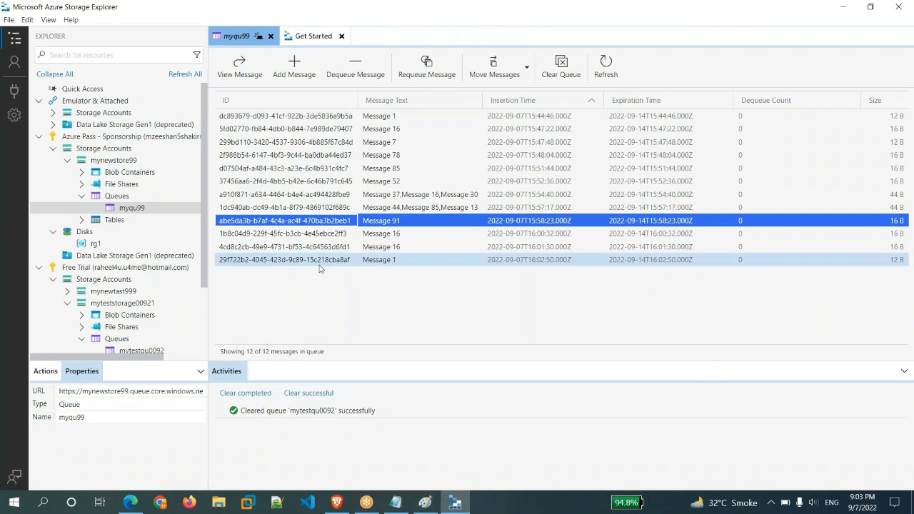
click(455, 502)
click(157, 162)
click(159, 183)
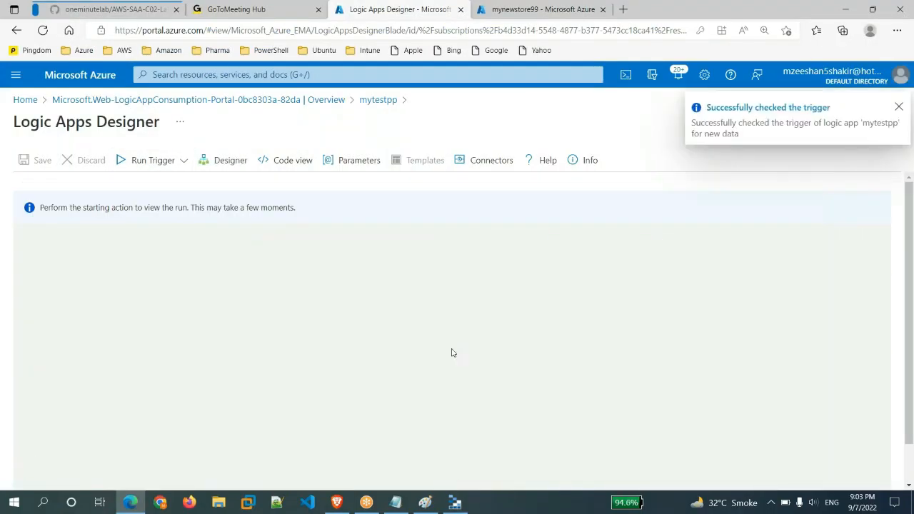
click(455, 502)
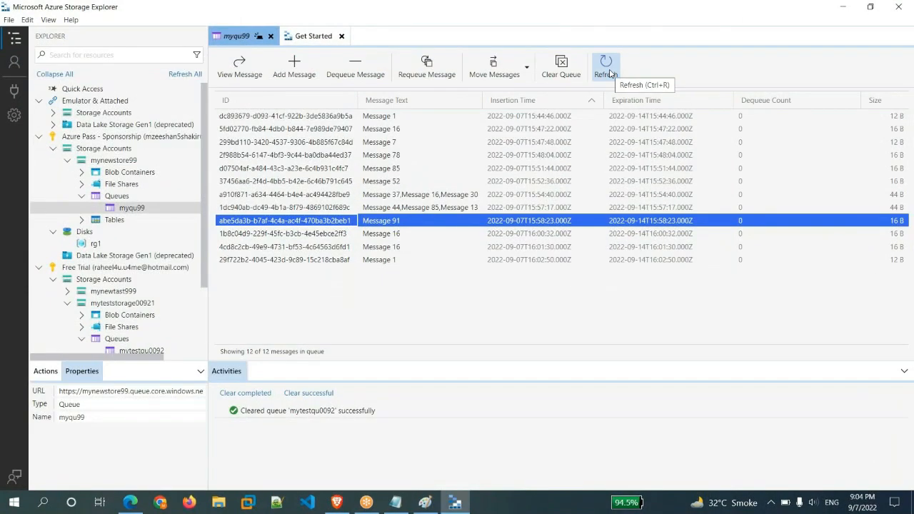
click(609, 74)
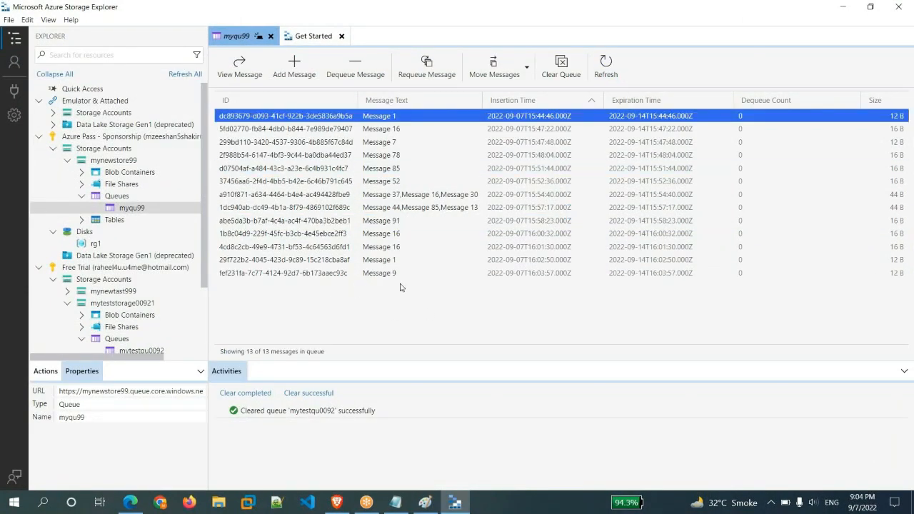
Return to the Azure portal, run the mytestpp trigger again and check myqu99 in Storage Explorer.
click(130, 503)
click(183, 161)
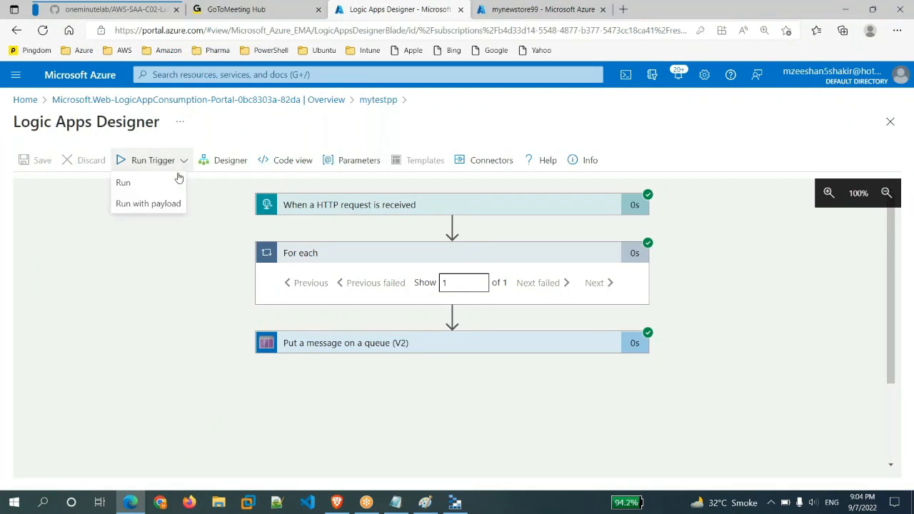
click(123, 182)
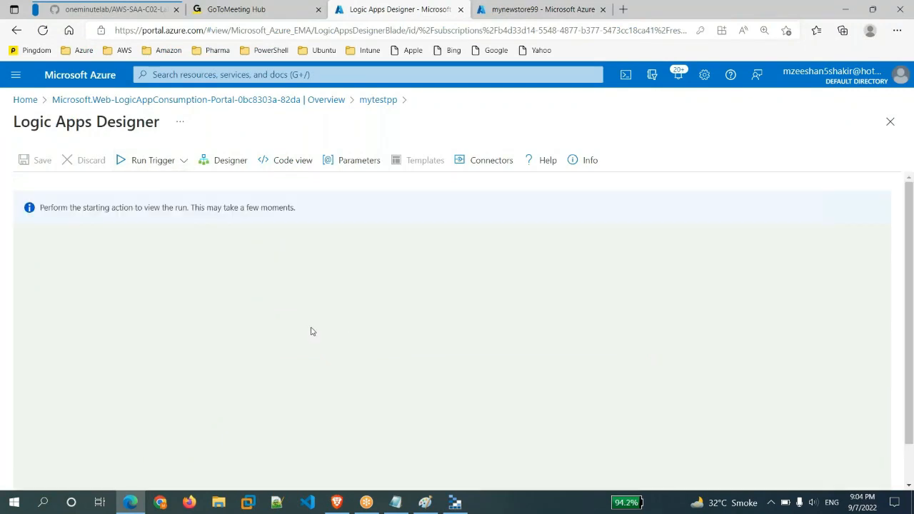
key(alt+Tab)
key(alt+Tab)
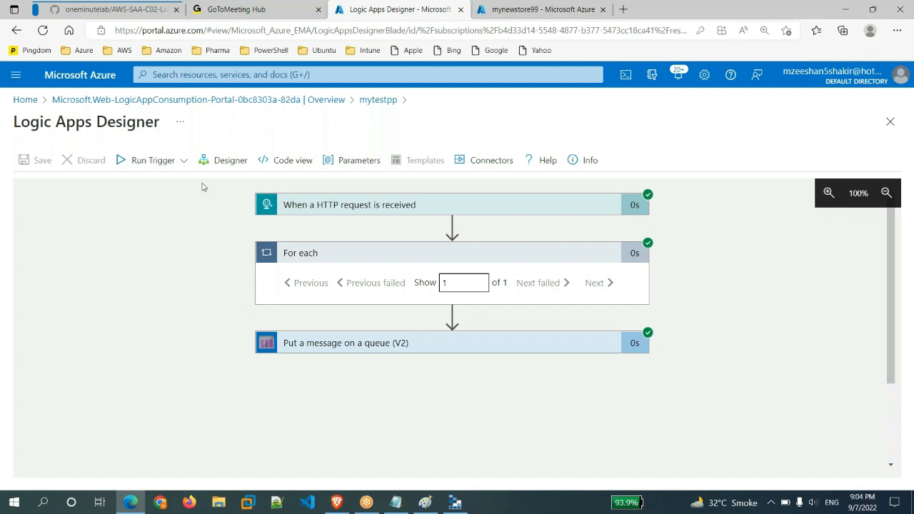
Open mytestpp in the designer and replace the value 9 in the For each array with a rand expression.
click(230, 161)
click(325, 267)
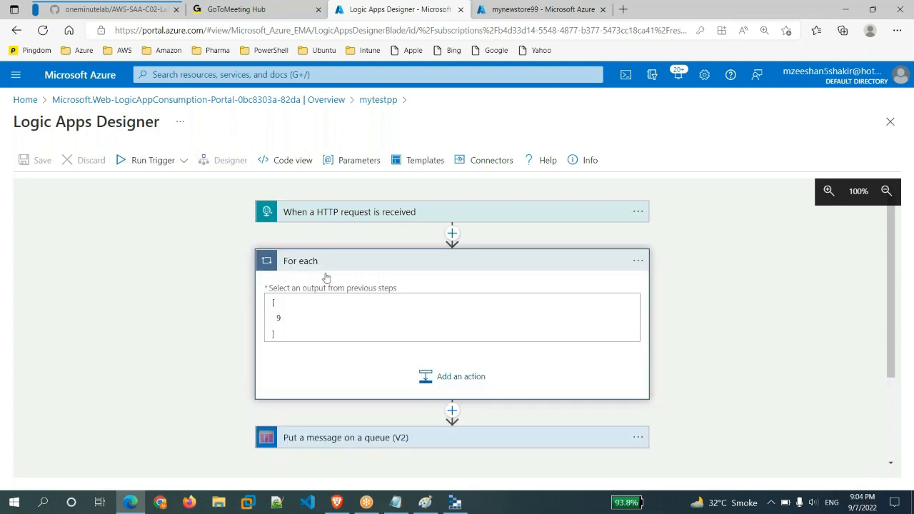
click(299, 335)
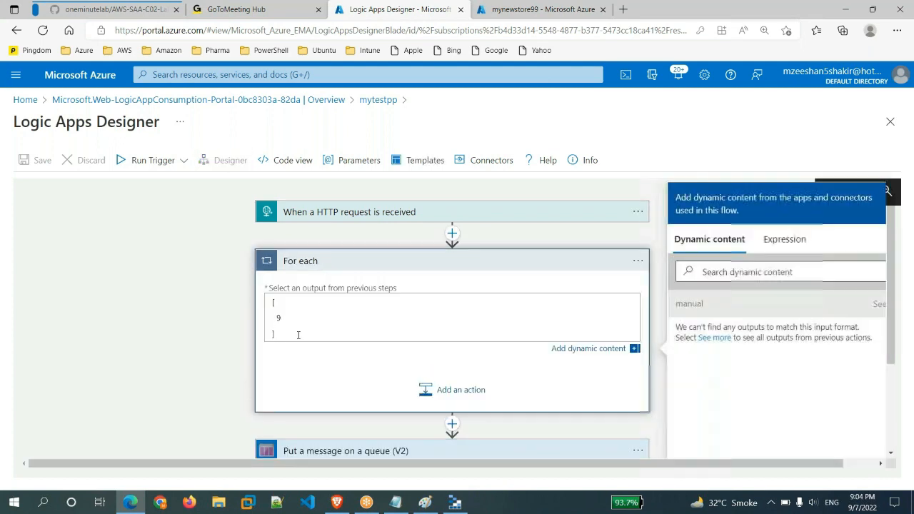
click(786, 240)
text(rand)
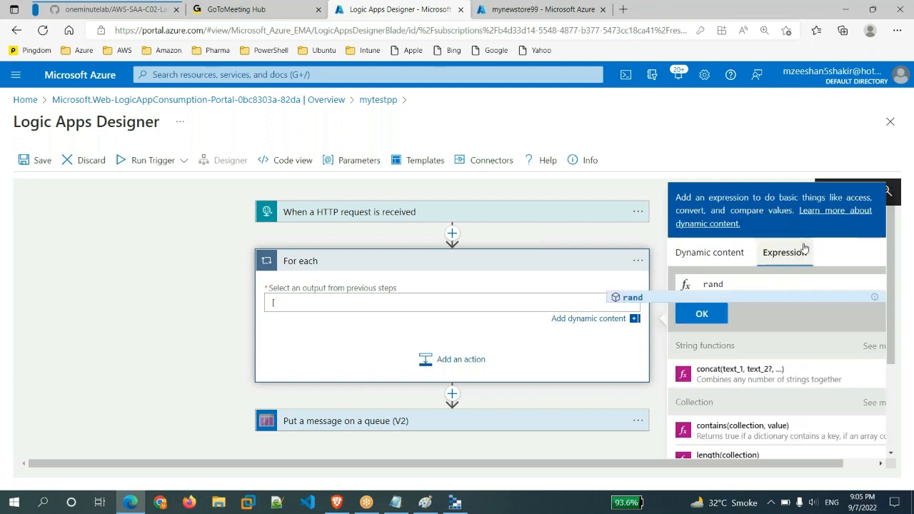
click(712, 318)
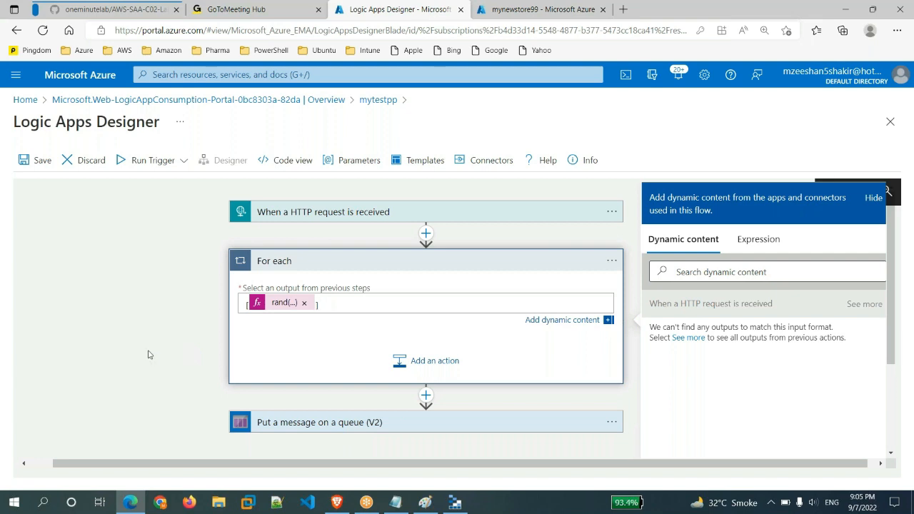
Save mytestpp, run its trigger and check the myqu99 messages in Microsoft Azure Storage Explorer.
click(36, 160)
click(171, 166)
mouse_move(461, 503)
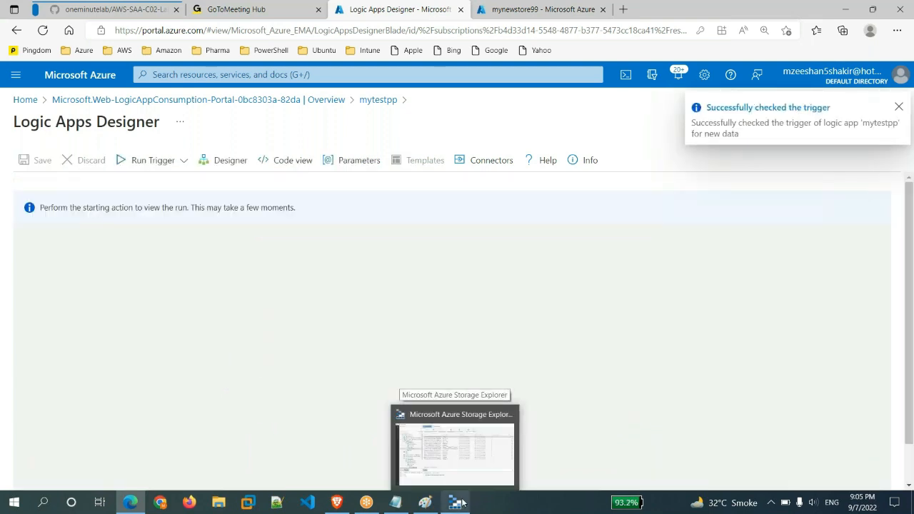
click(461, 504)
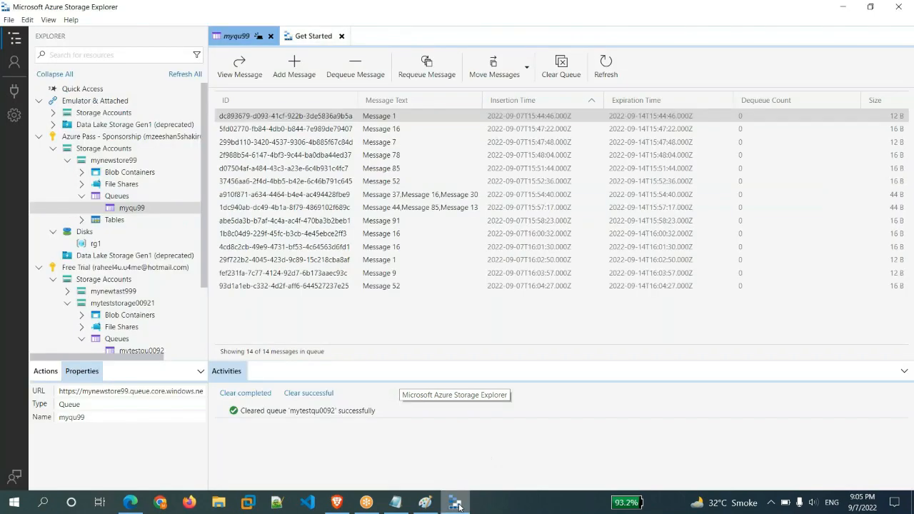
click(132, 503)
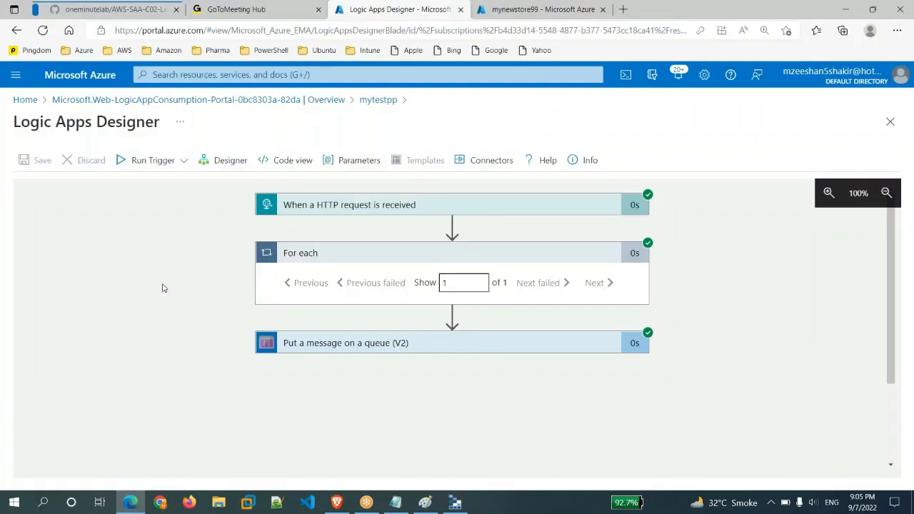
In mytestpp's designer, replace the rand expression in the For each array with the values 1,2,3,4,5.
click(224, 163)
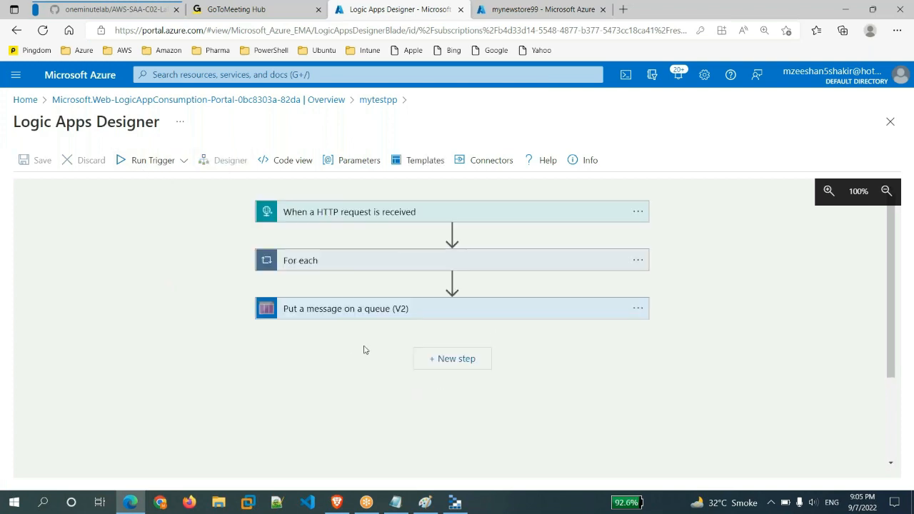
click(427, 261)
click(356, 318)
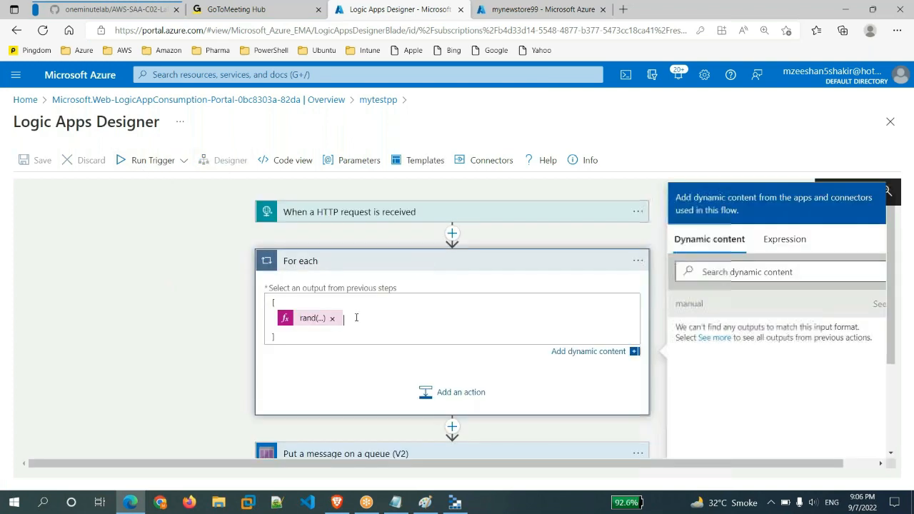
key(Left)
key(BackSpace)
key(BackSpace)
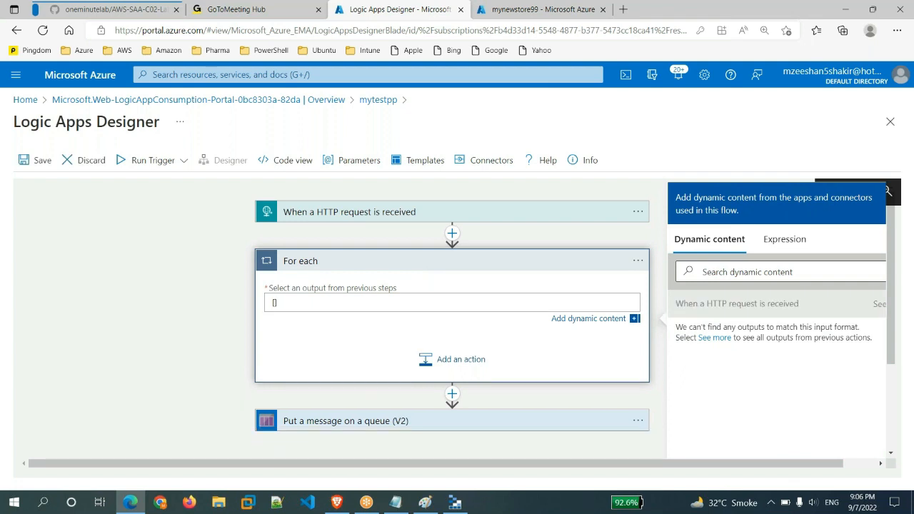
text(1,2,3,4,5)
click(310, 355)
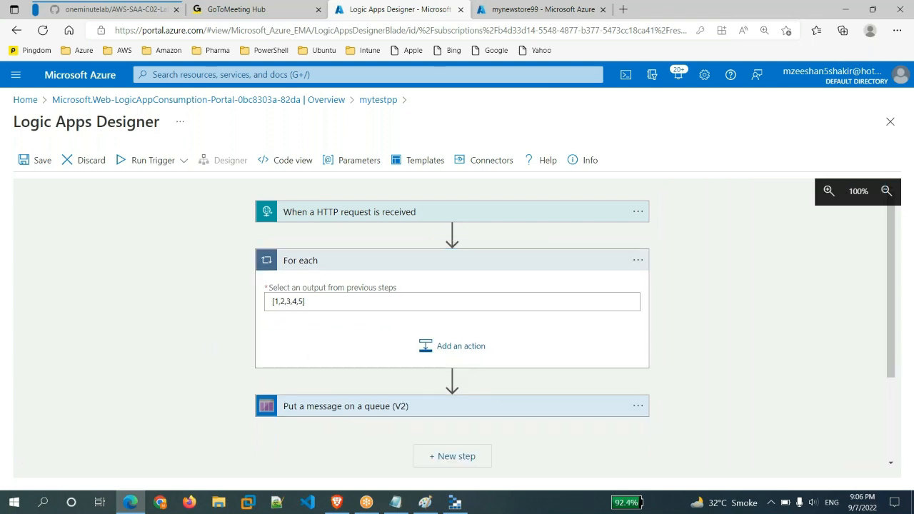
Review the refreshed myqu99 messages in Microsoft Azure Storage Explorer and return to the Azure portal.
click(458, 504)
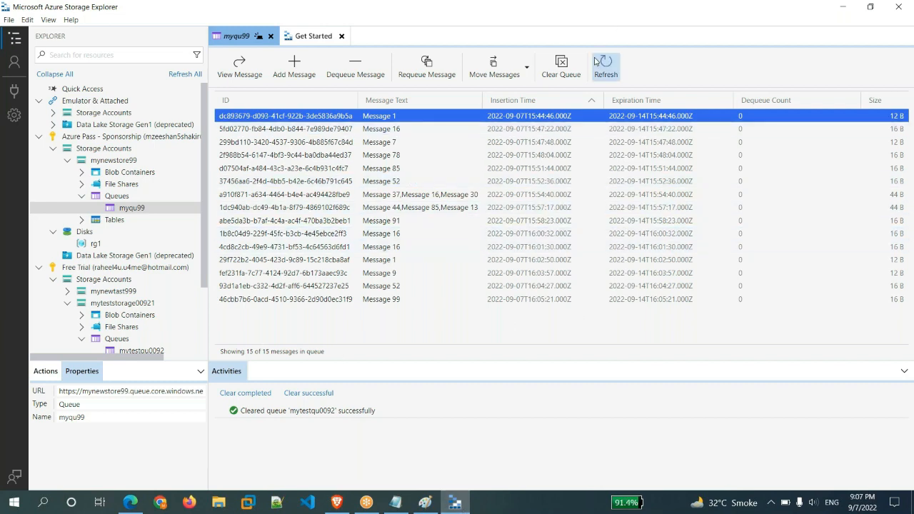
key(alt+Tab)
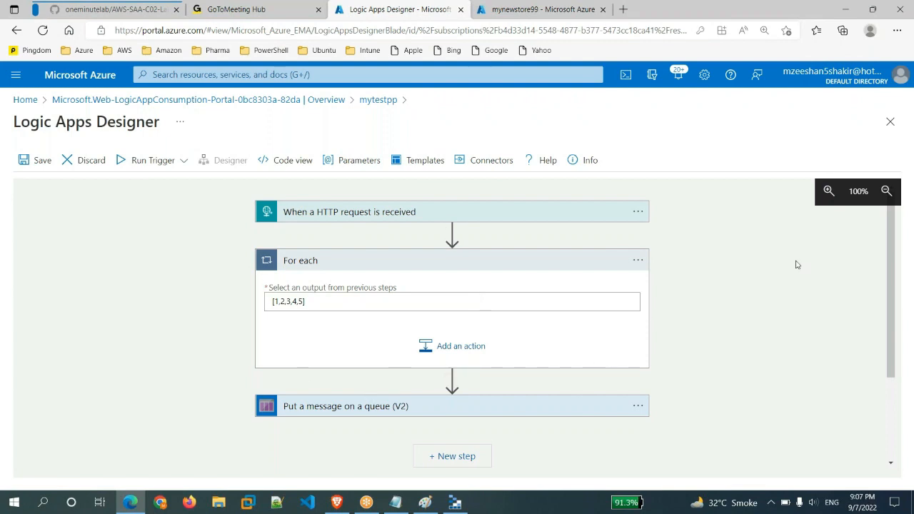
key(alt+Tab)
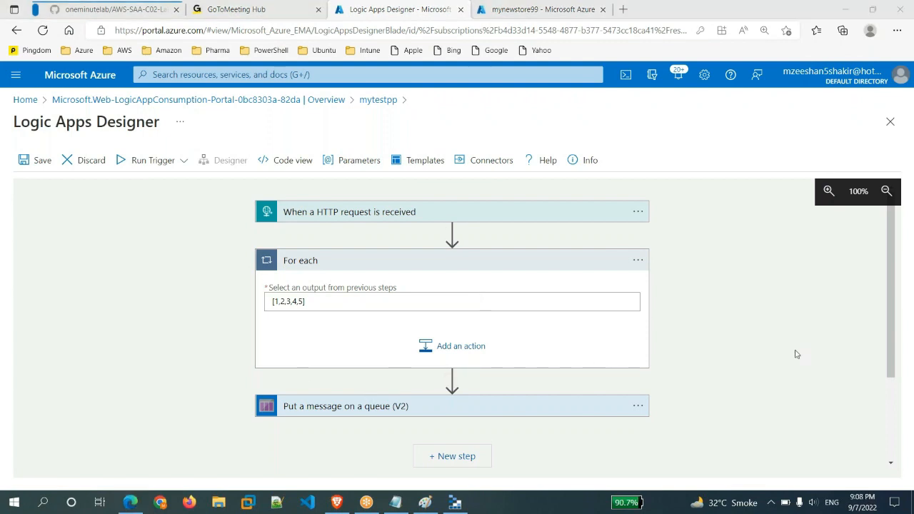